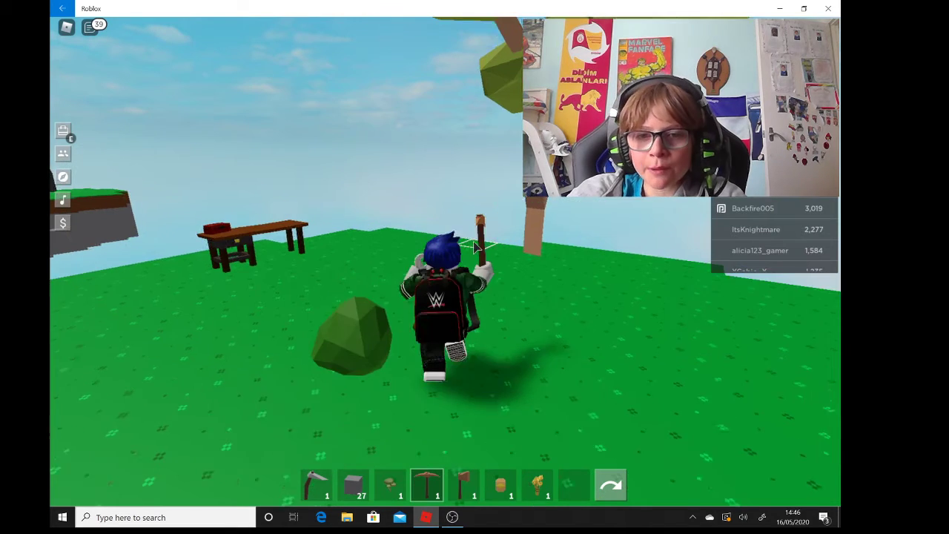
Walk to the tall tree and chop it down for three wood and a sapling
key("s")
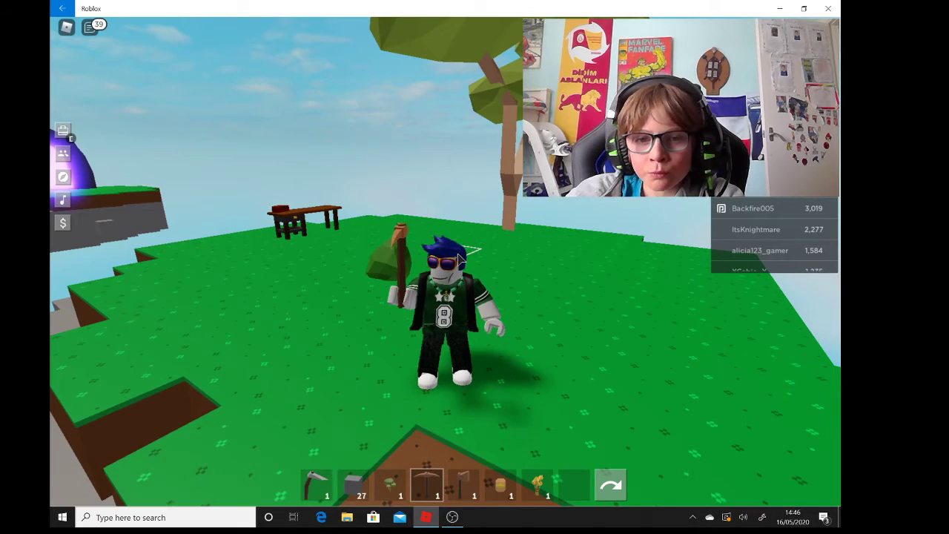
key("w")
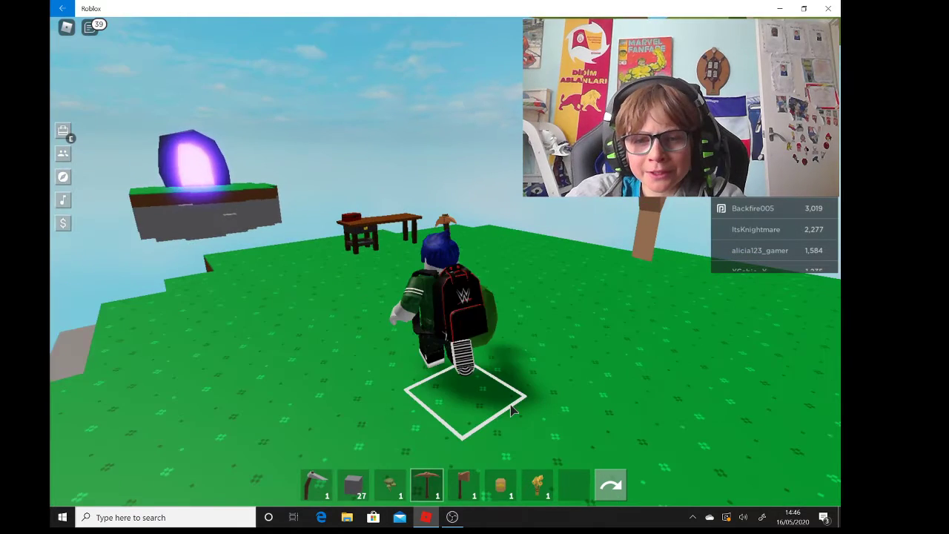
key("a")
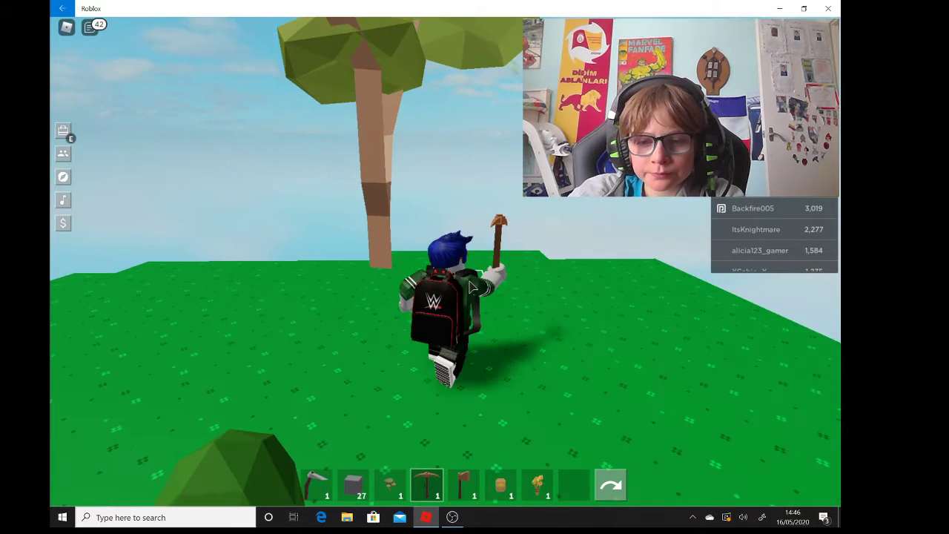
key("w")
left_click(492, 259)
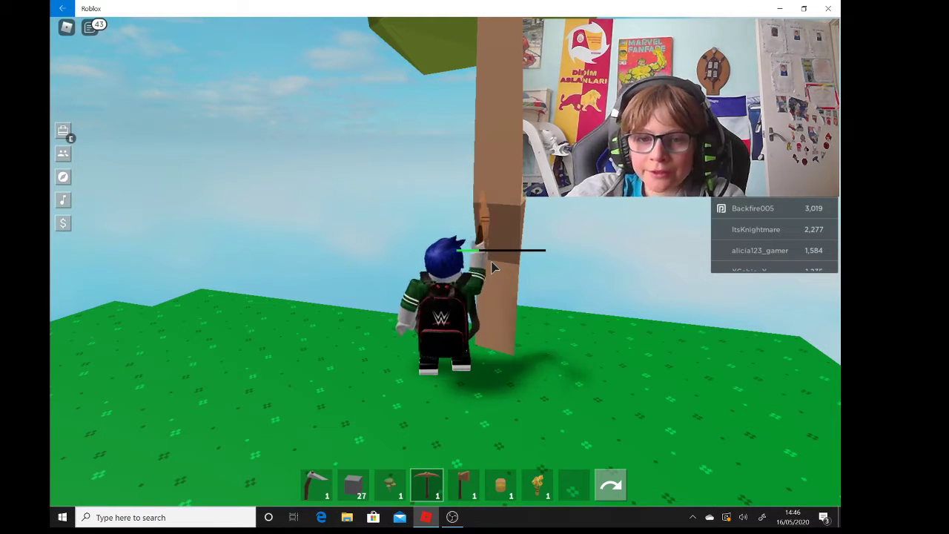
left_click(492, 263)
Walk back past the workbench to the island edge facing the portal island
key("s")
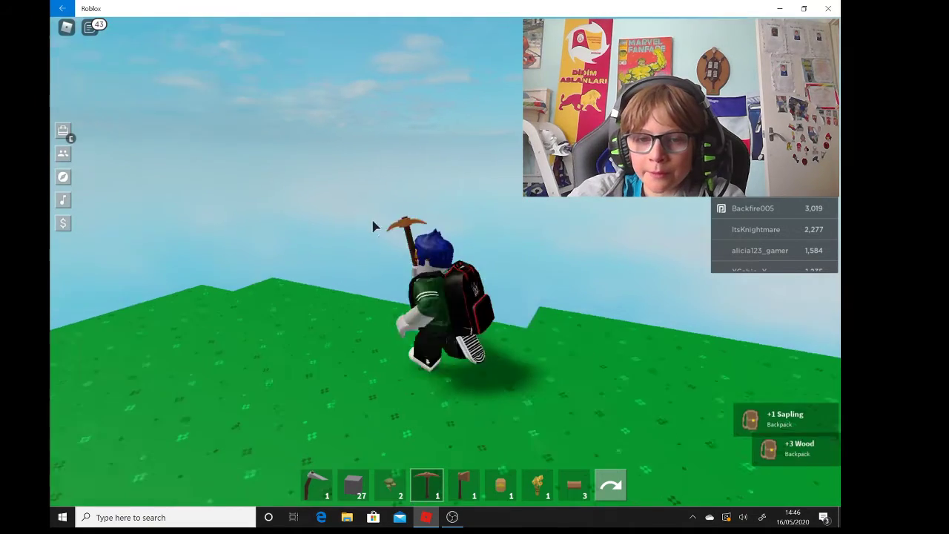
key("a")
key("w")
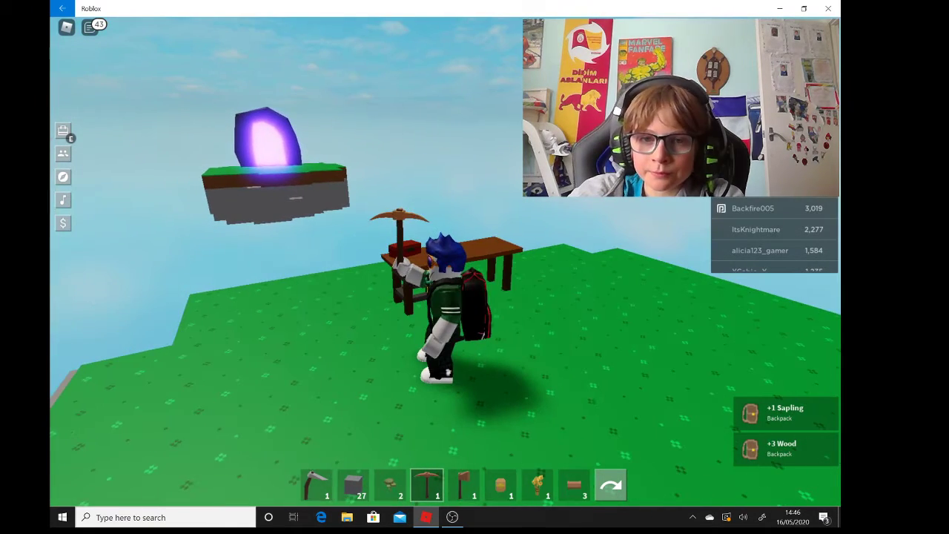
key("w")
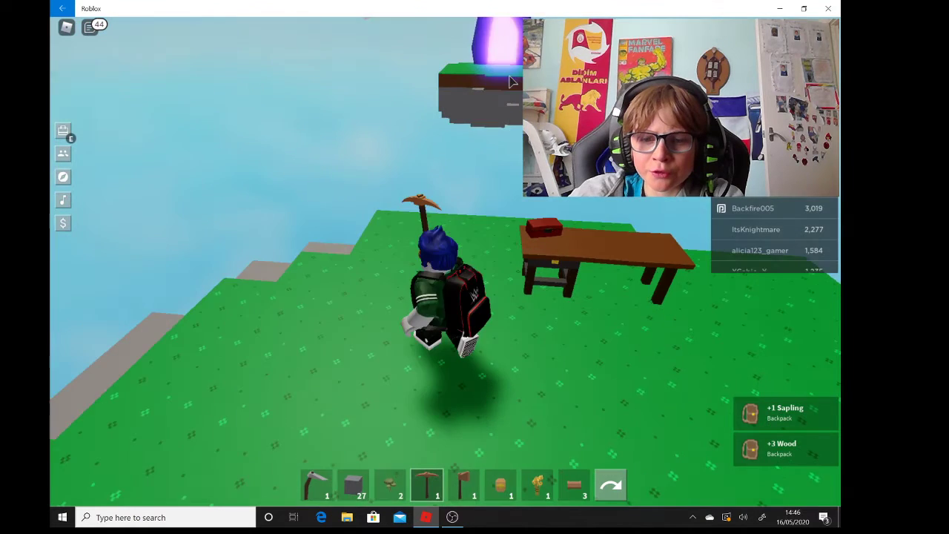
key("s")
key("w")
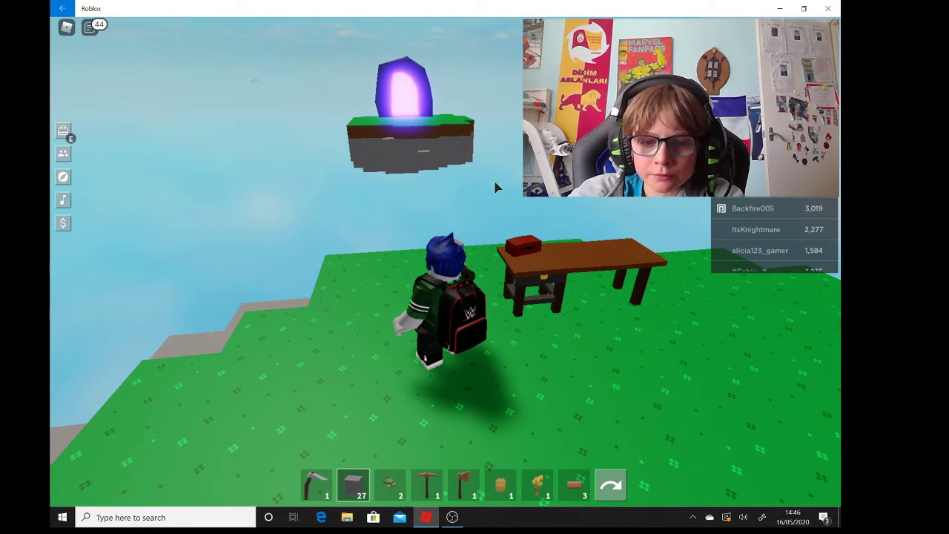
Place six stone blocks from the island edge to form a beam toward the portal island
key("w")
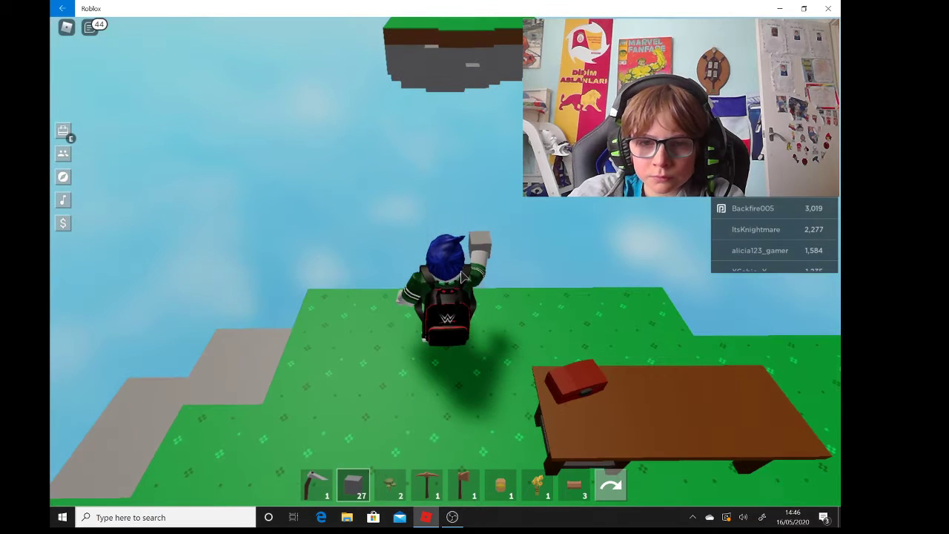
left_click(492, 258)
left_click(489, 232)
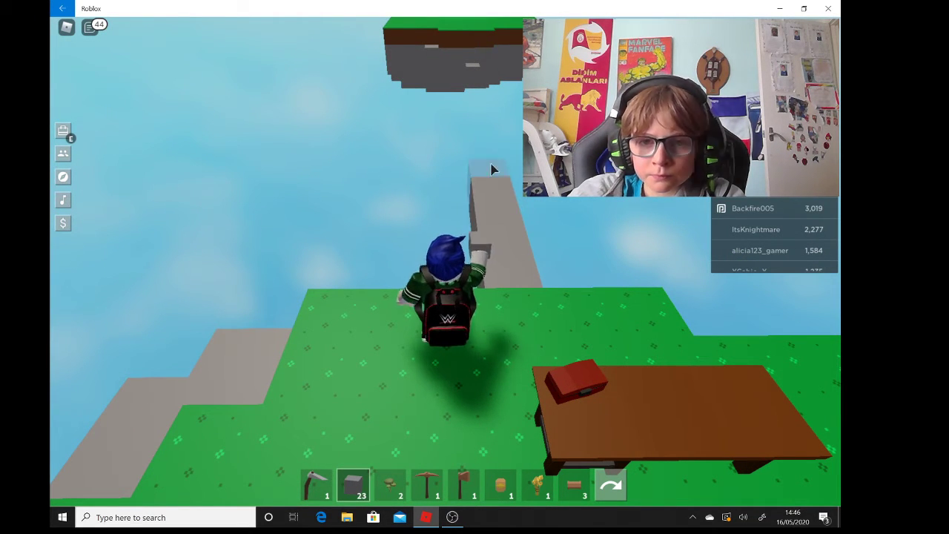
left_click(491, 172)
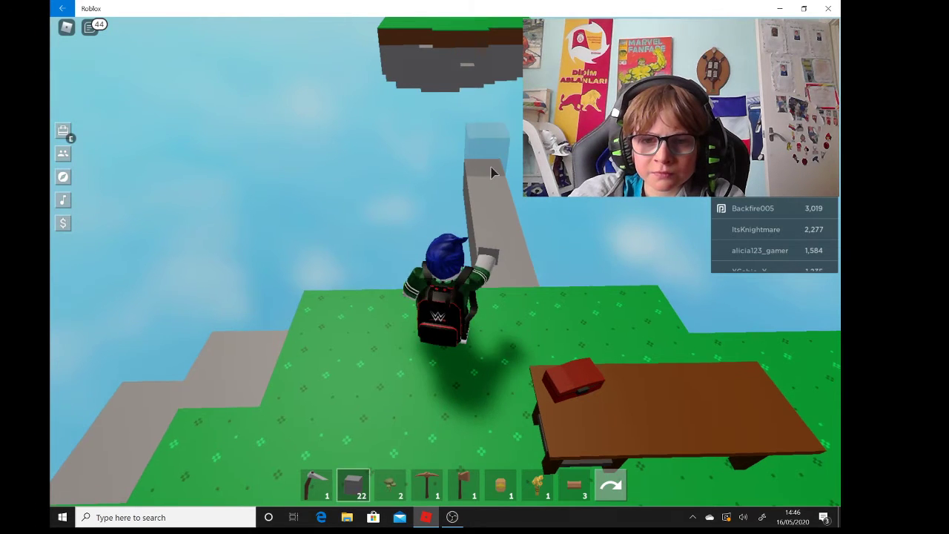
key("w")
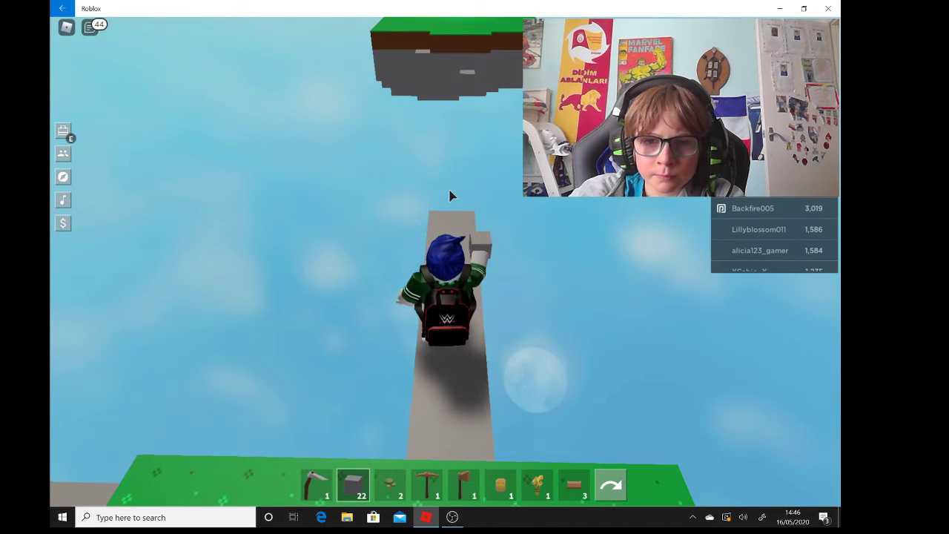
left_click(453, 184)
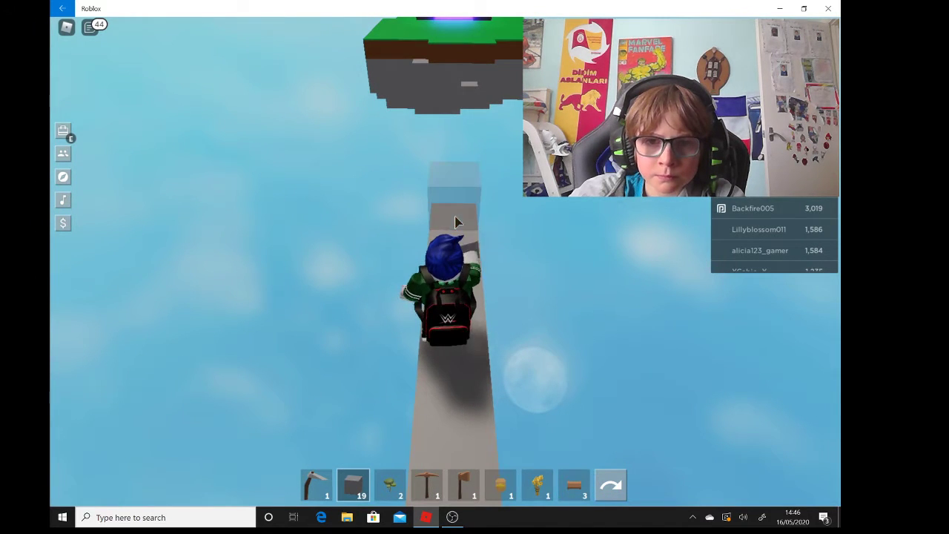
left_click(456, 212)
left_click(456, 214)
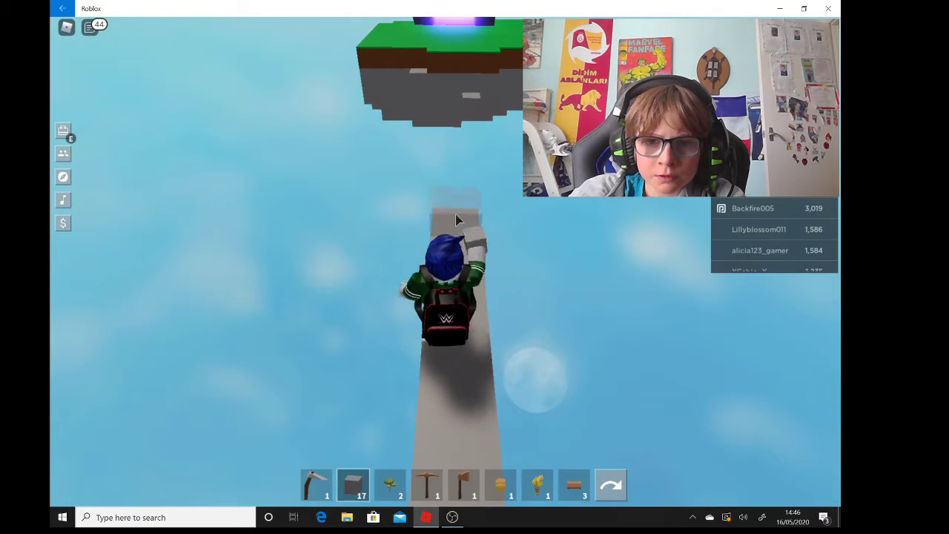
left_click_drag(455, 214, 456, 215)
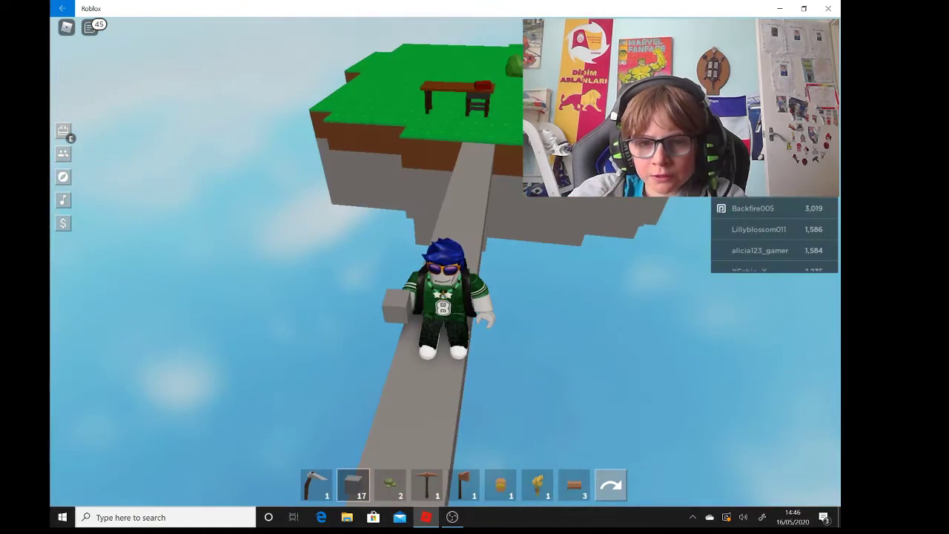
Place a stone block beside the bush and mine it back, making 17 stone
key("w")
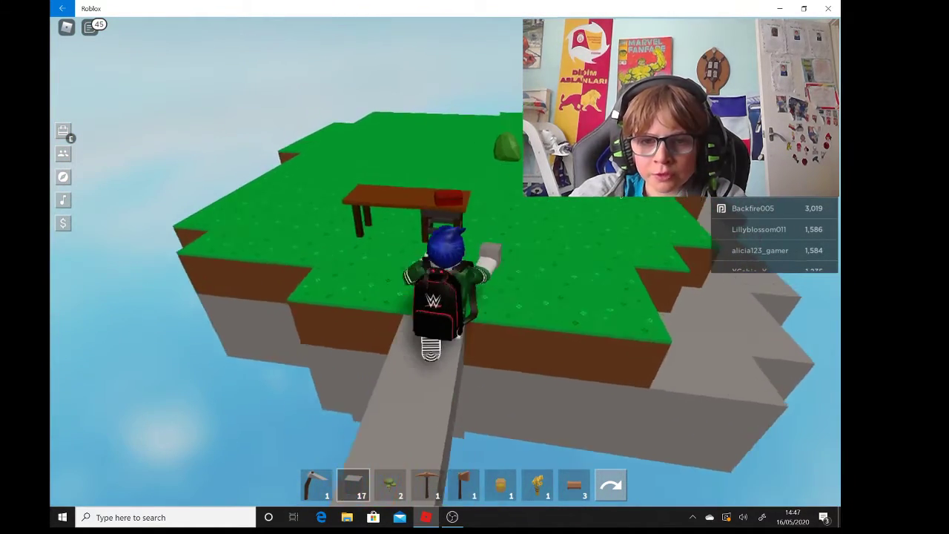
key("w")
left_click(504, 234)
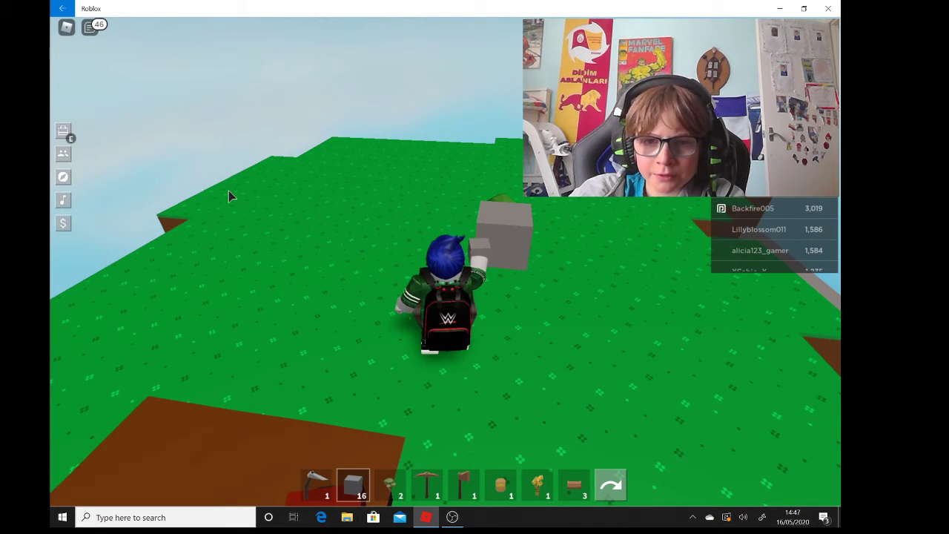
key("w")
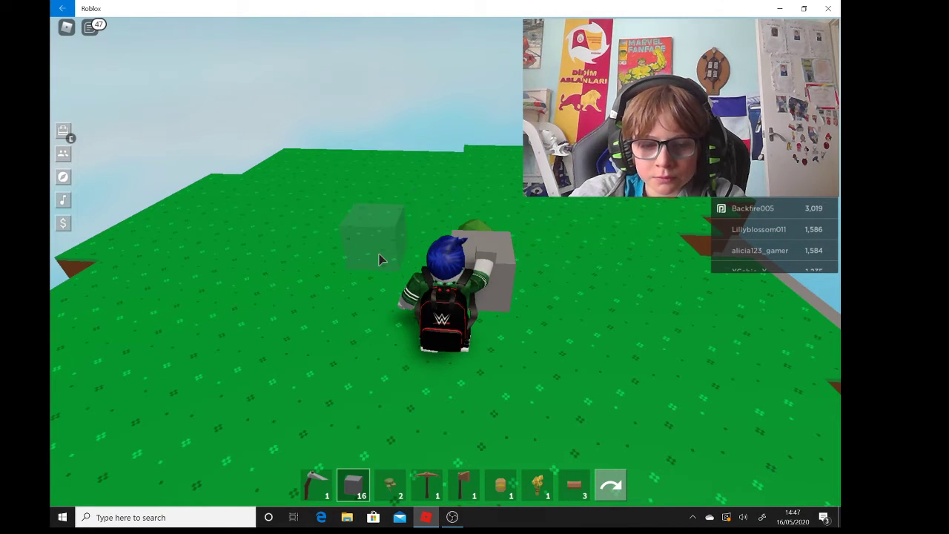
left_click(490, 261)
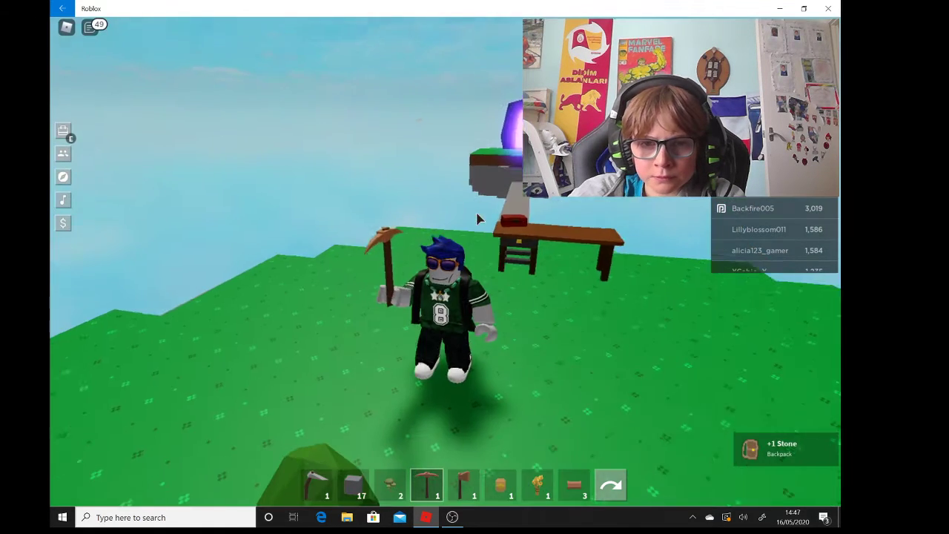
Browse the Basic Workbench crafting recipes with F, then close them
key("w")
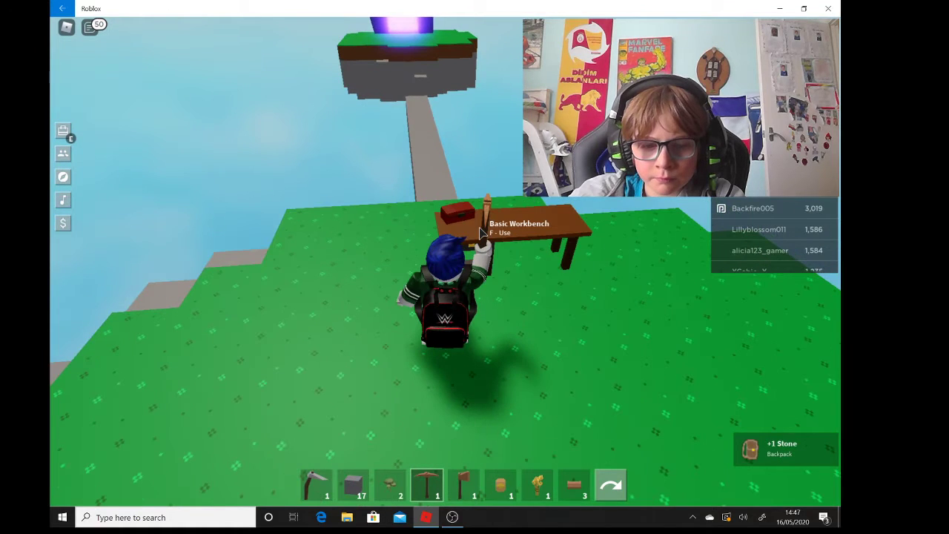
key("f")
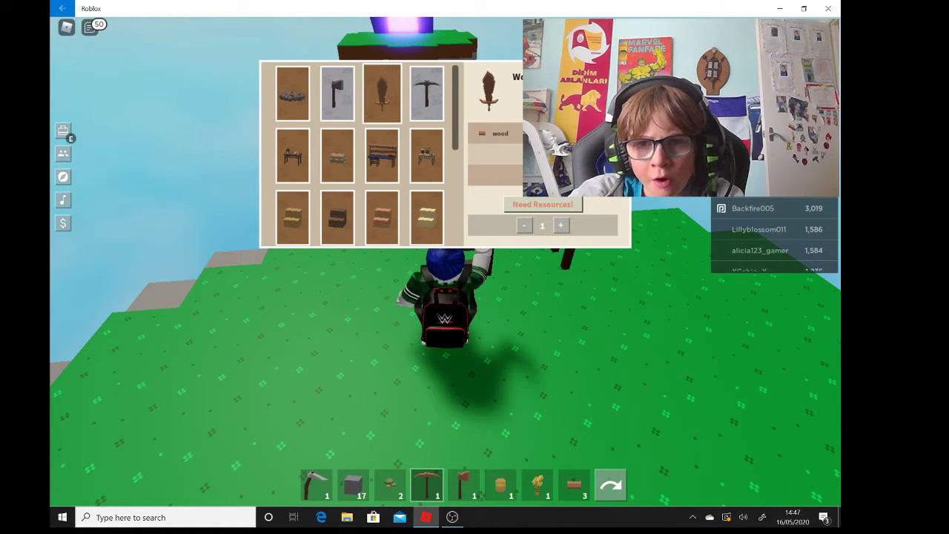
key("s")
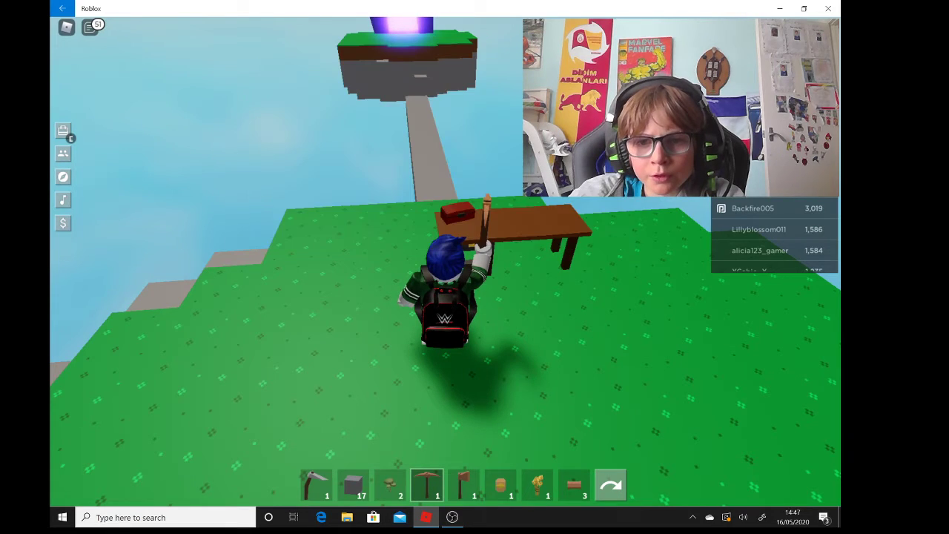
key("w")
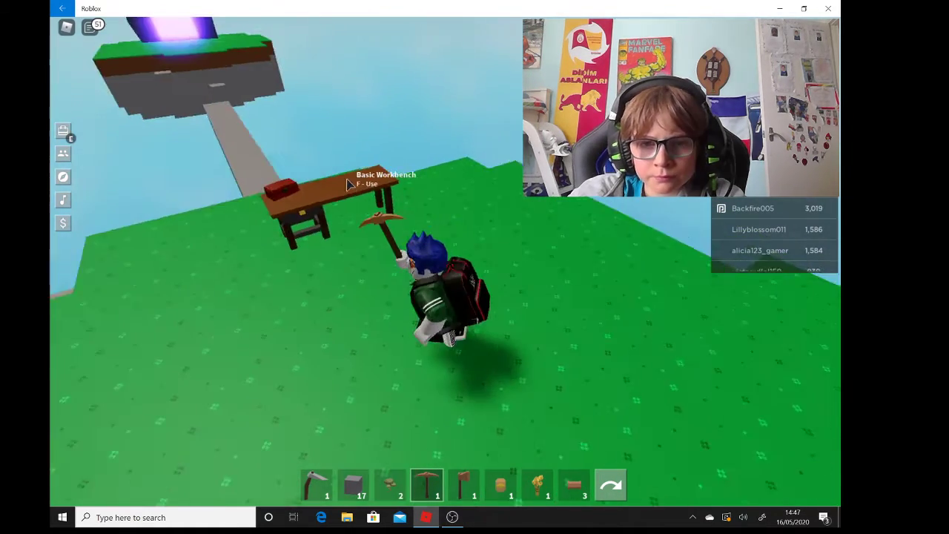
Extend the stone bridge block by block until it nears the portal island
key("w")
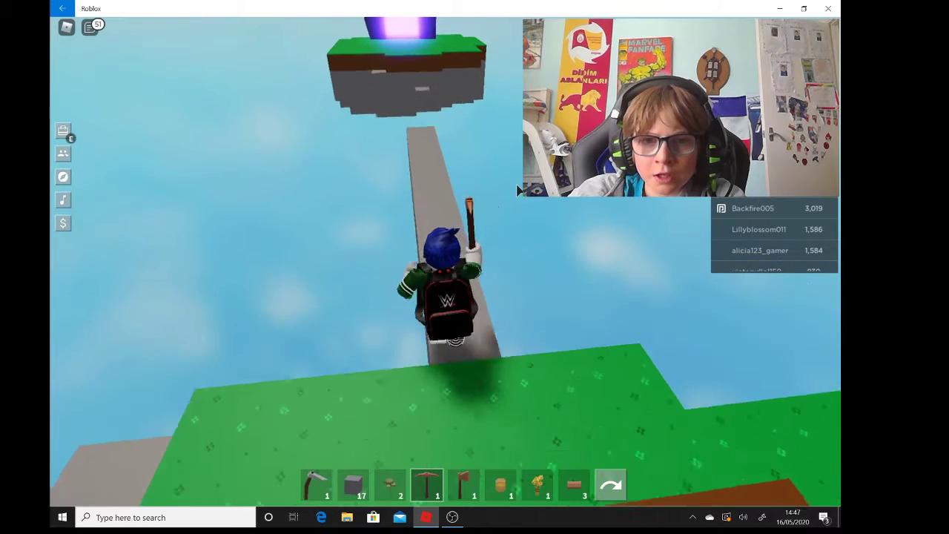
key("w")
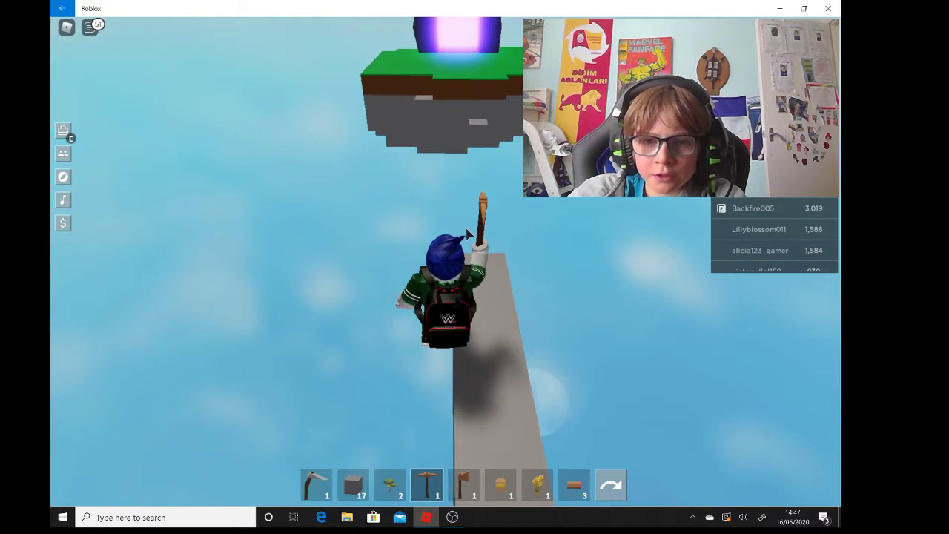
key("w")
key("w")
left_click(491, 247)
left_click(486, 231)
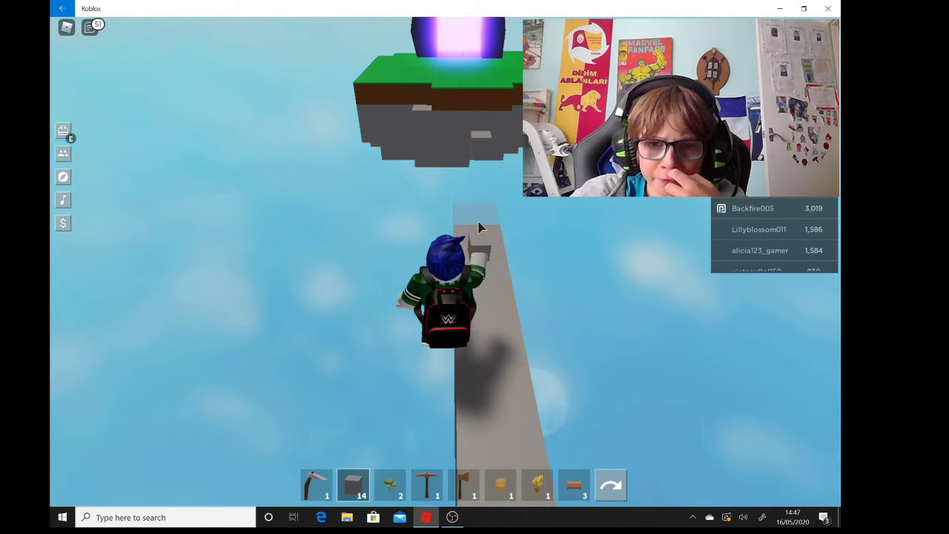
left_click(479, 227)
left_click(479, 227)
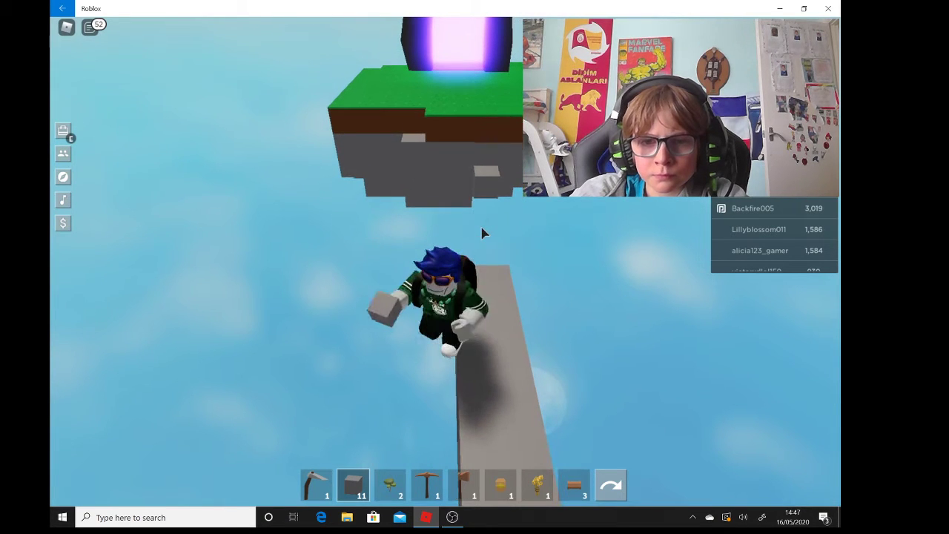
left_click(478, 251)
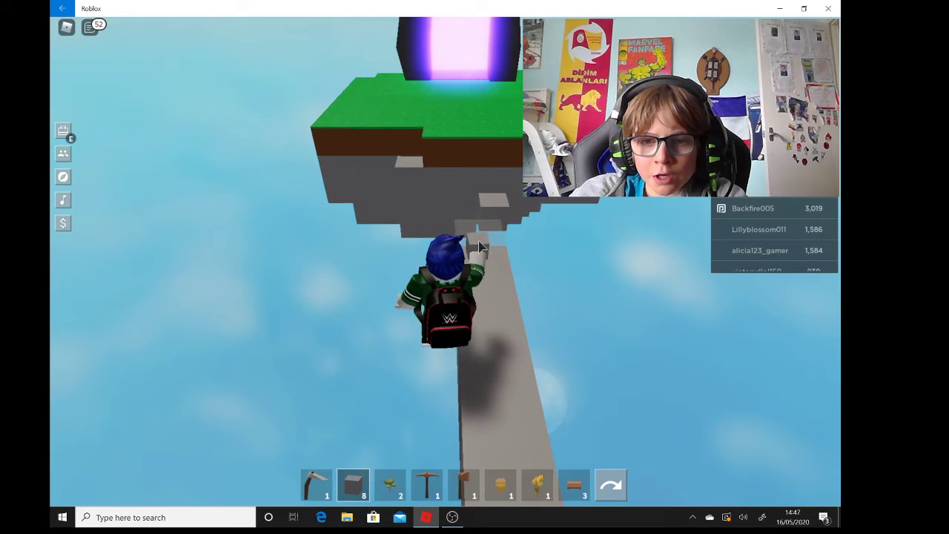
left_click(479, 247)
key("w")
left_click(482, 234)
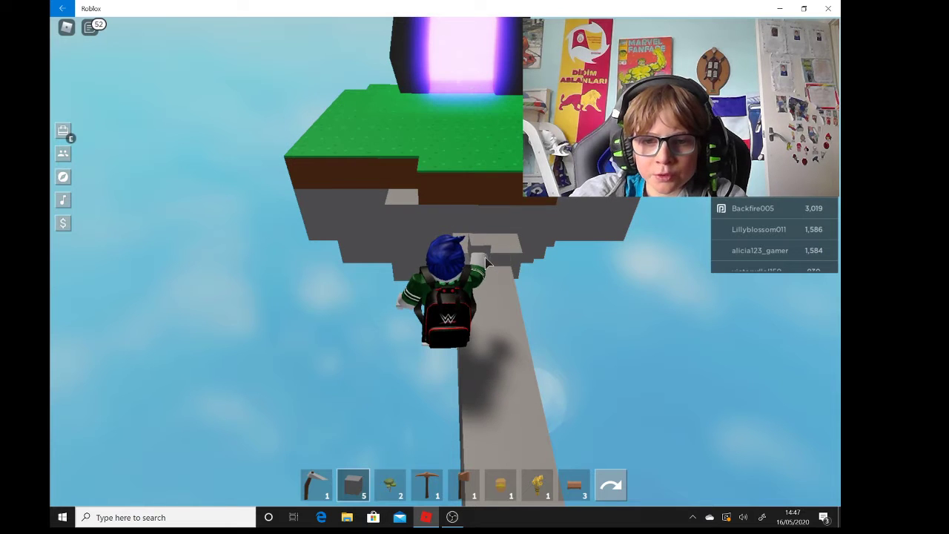
Fill the gaps under the portal island with grey blocks and walk onto it
key("s")
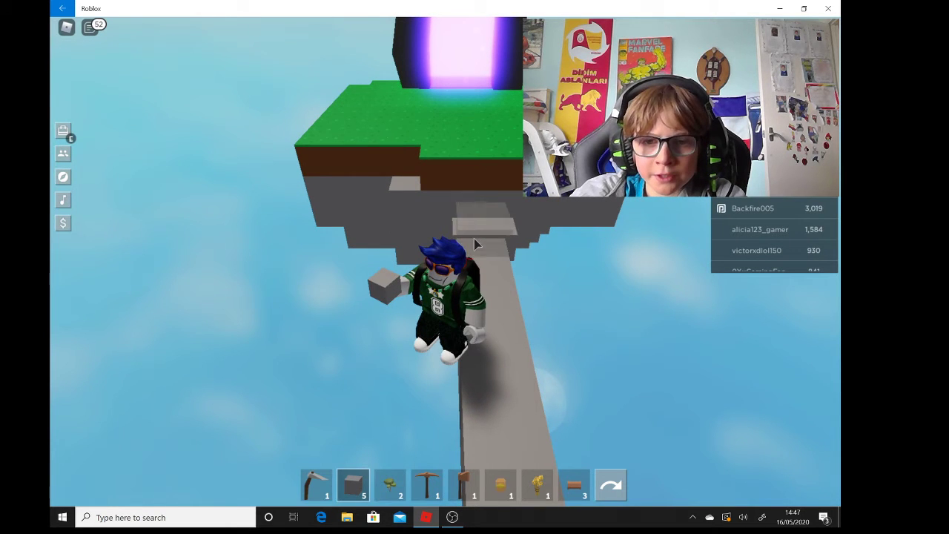
key("w")
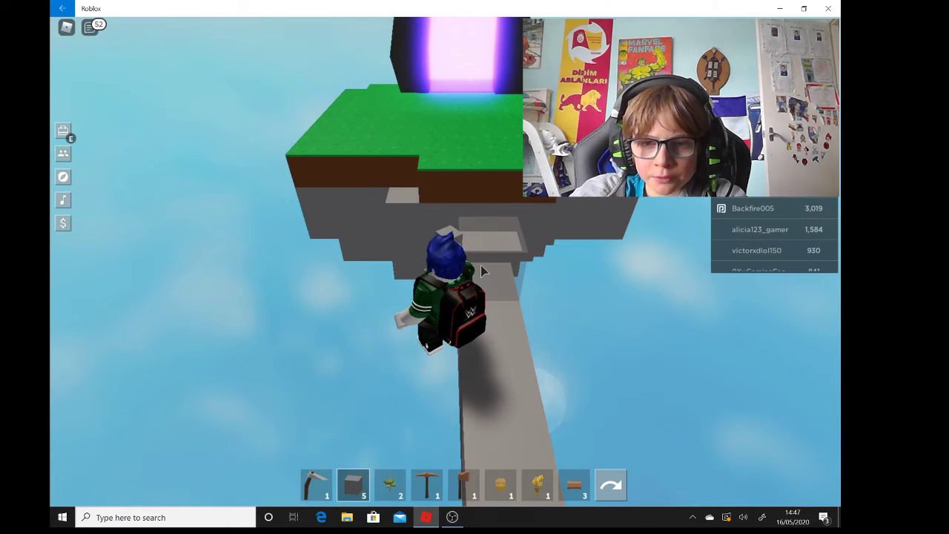
key("w")
key("w")
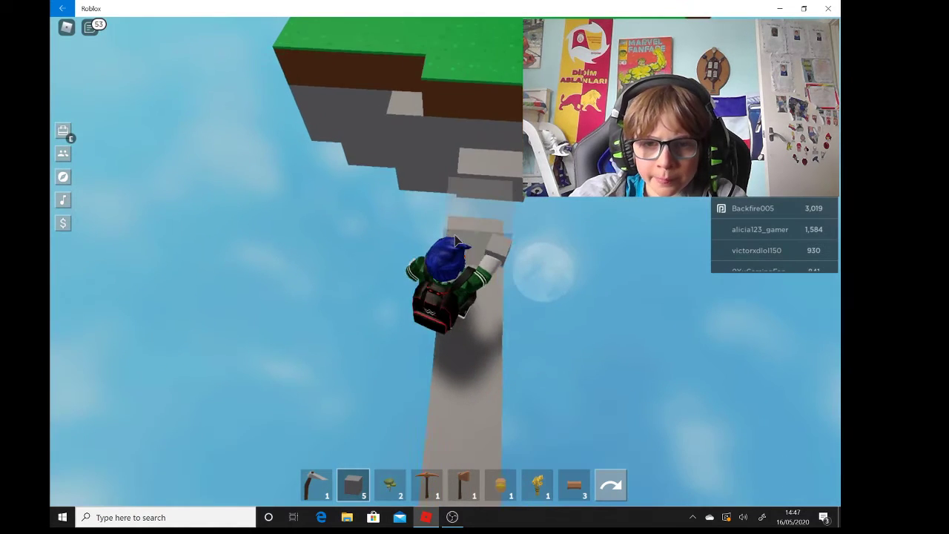
left_click(496, 199)
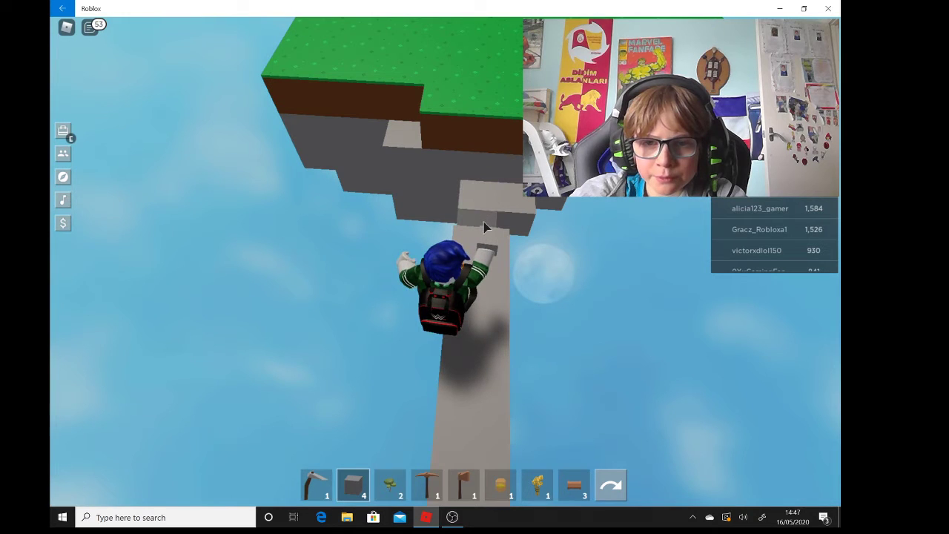
key("w")
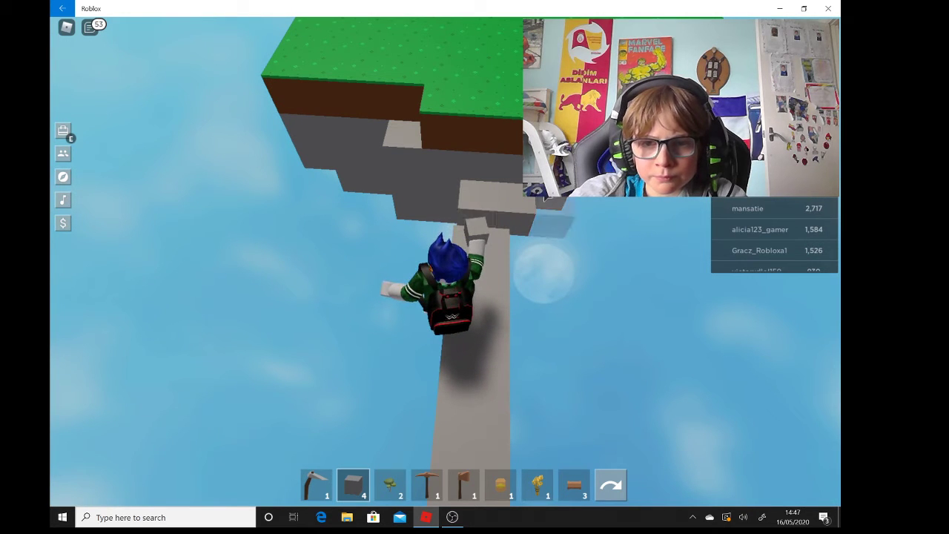
key("space")
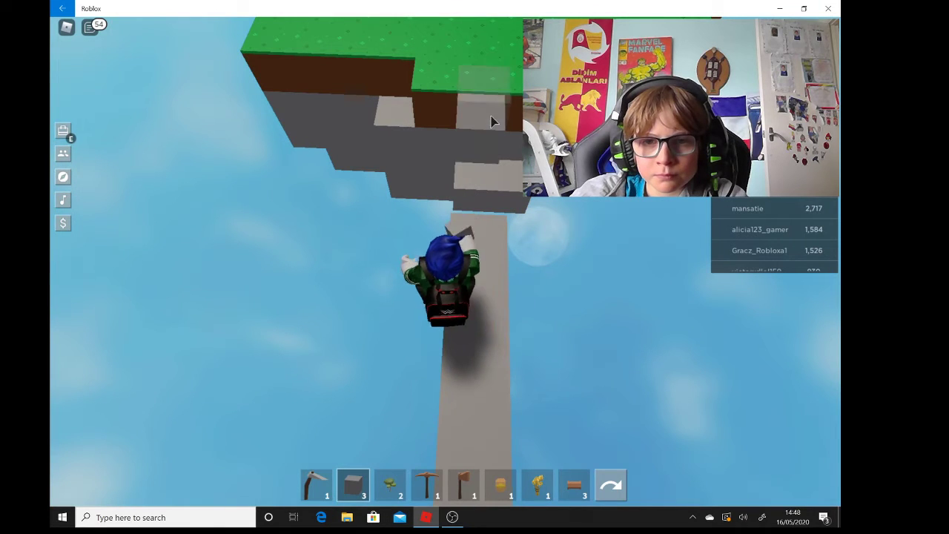
left_click(470, 153)
left_click(465, 189)
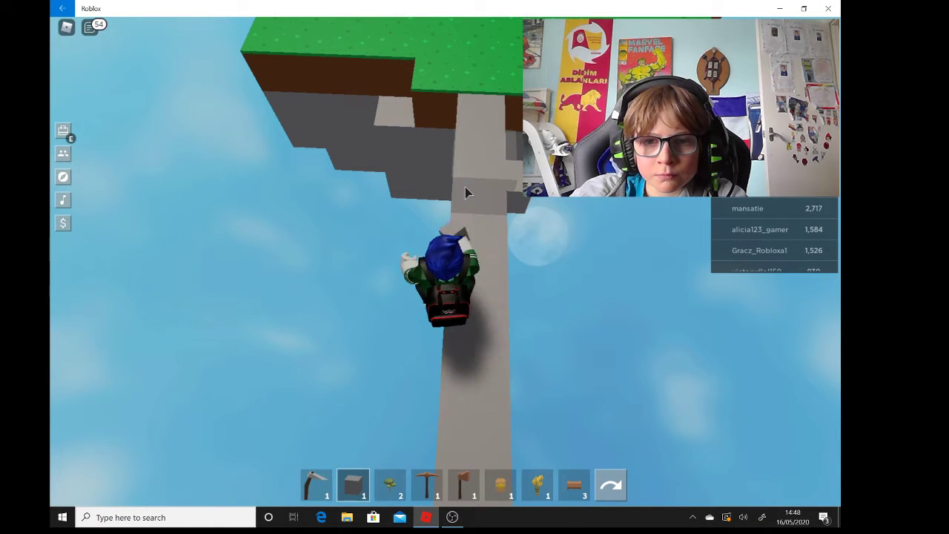
left_click(509, 145)
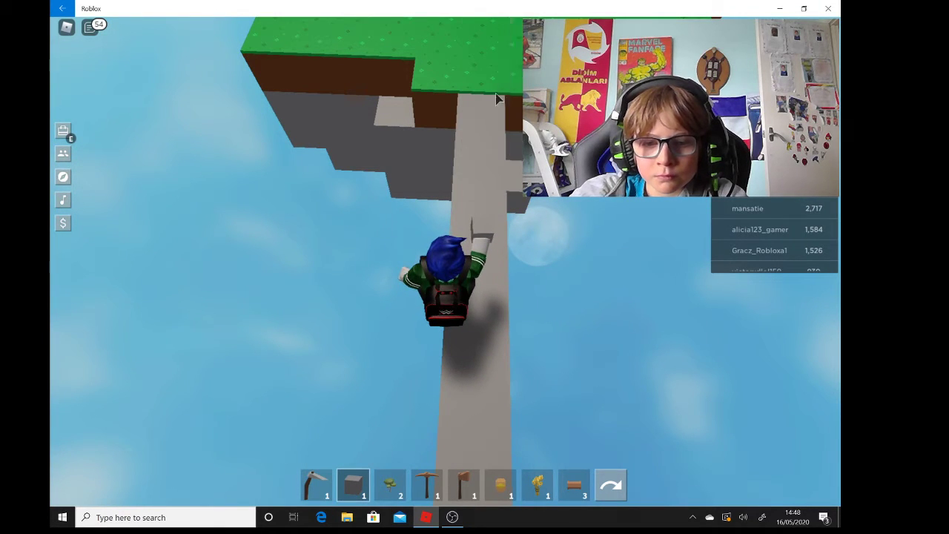
key("w")
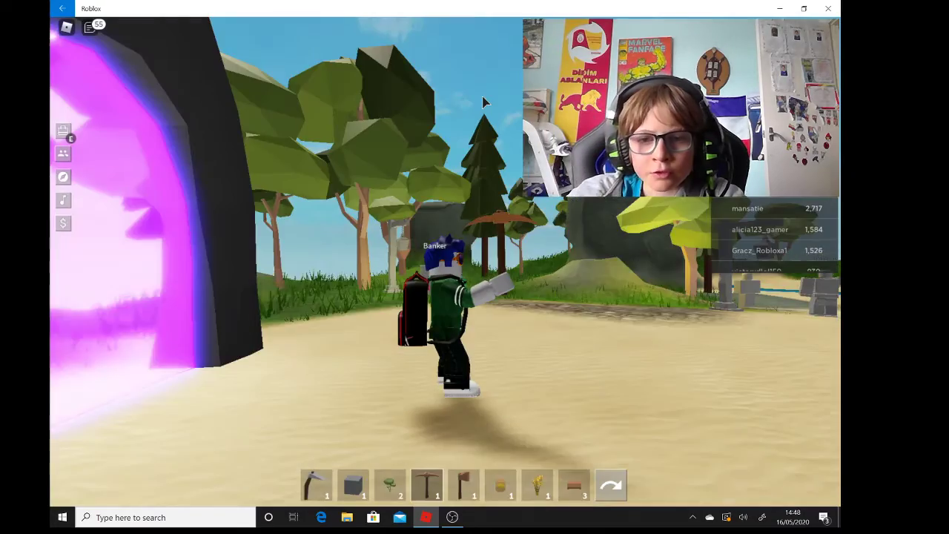
Run past the Sell Crops stall and houses, equip hotbar slot 6, and return through the portal
key("w")
key("w")
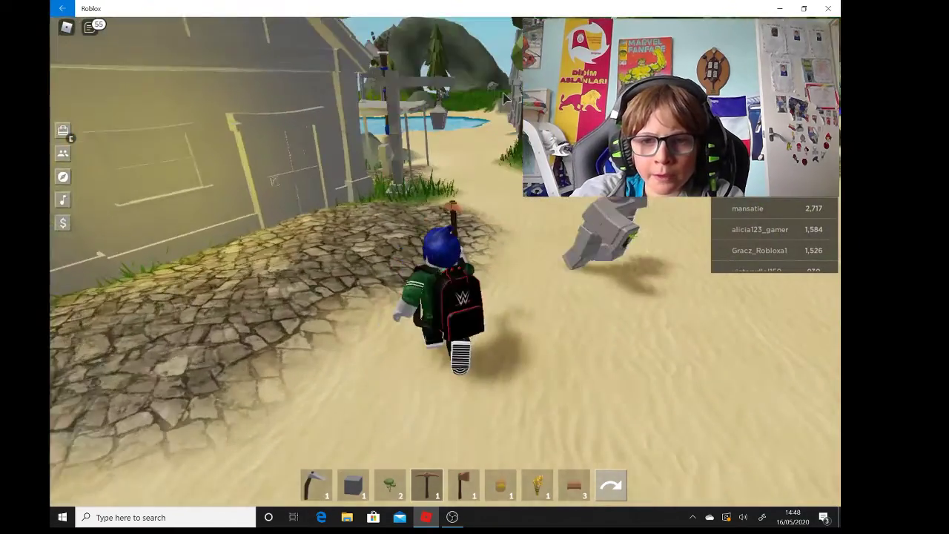
key("w")
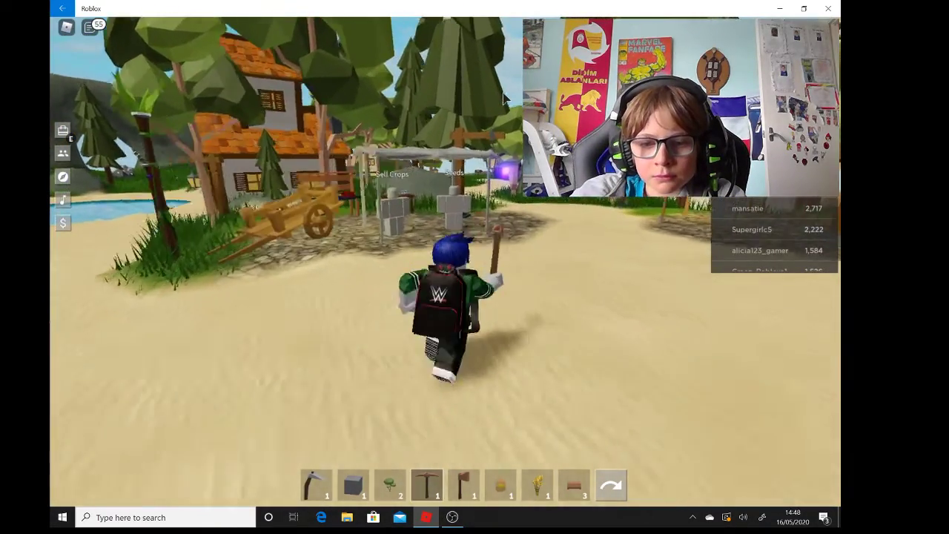
key("w")
key("w")
key("s")
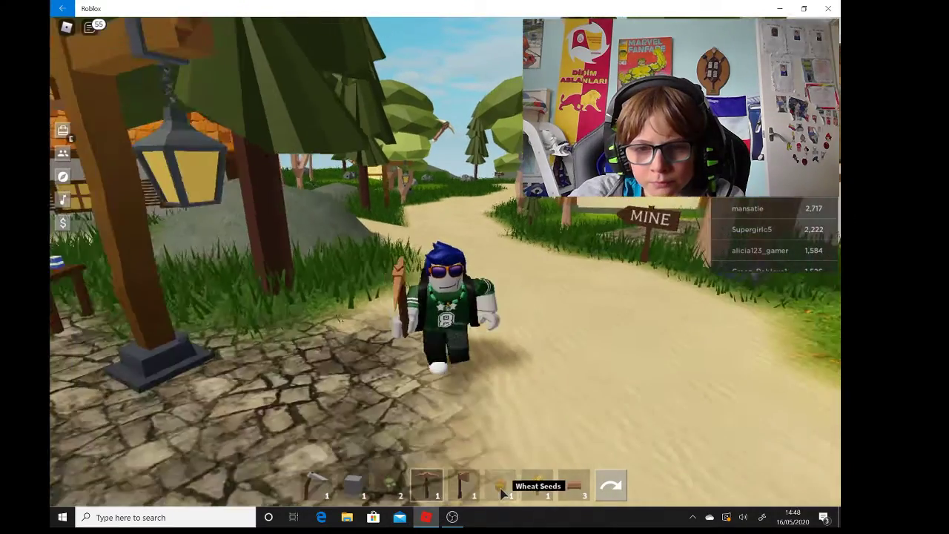
left_click(503, 489)
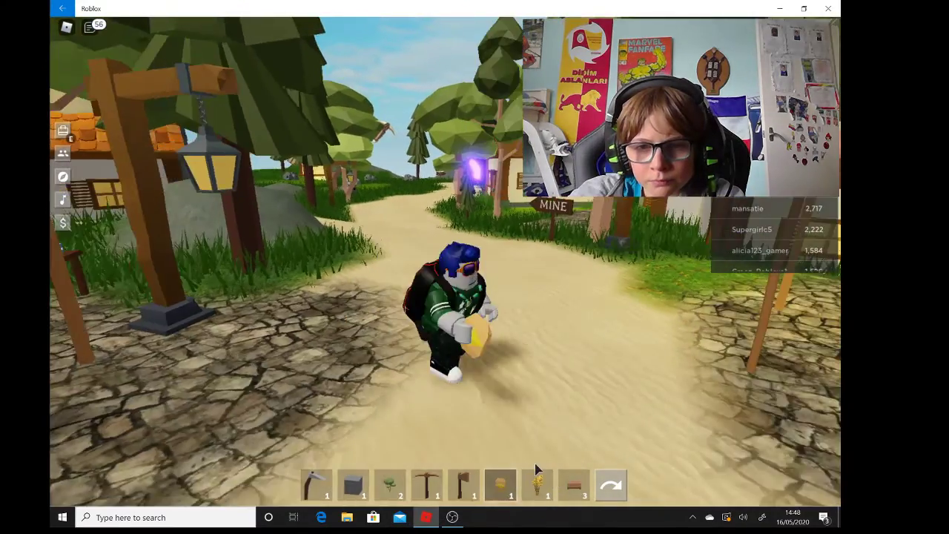
key("w")
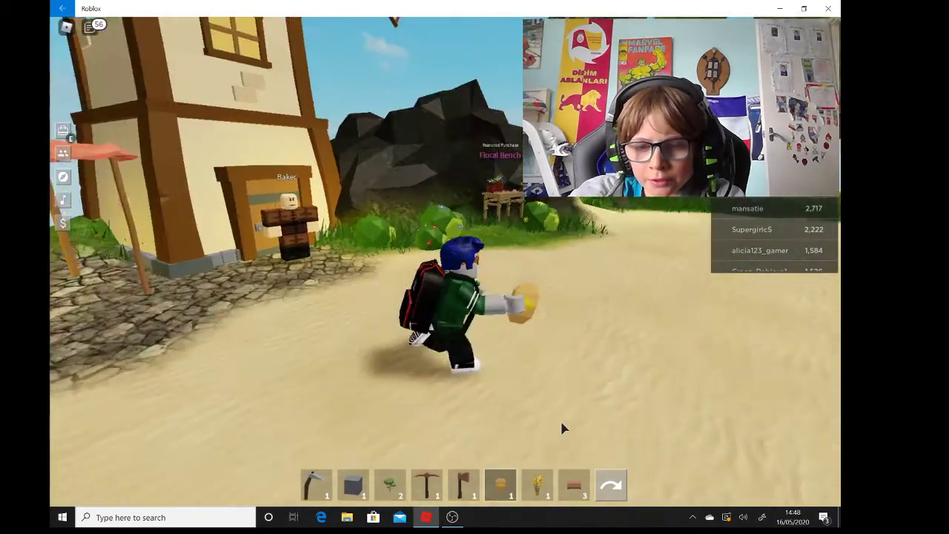
key("w")
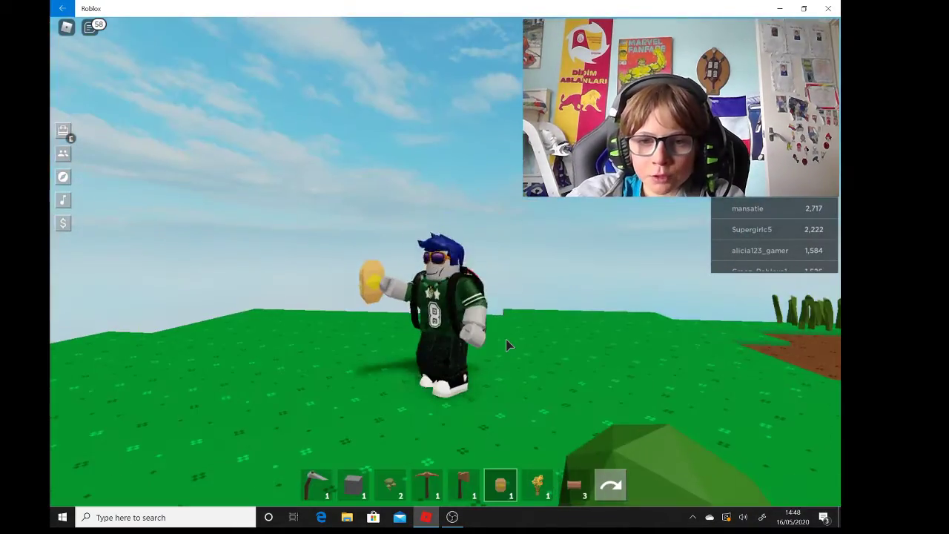
Plant the sapling on the home island's grass
key("d")
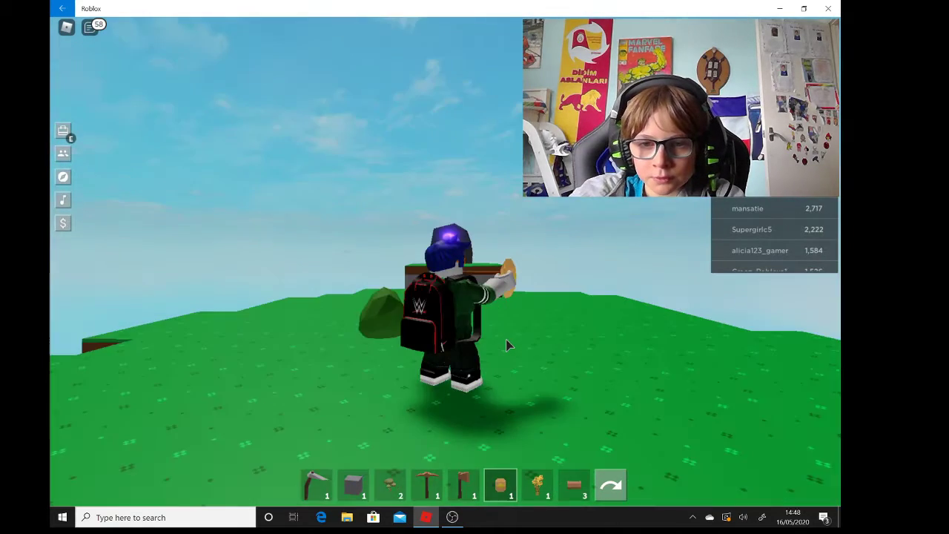
key("s")
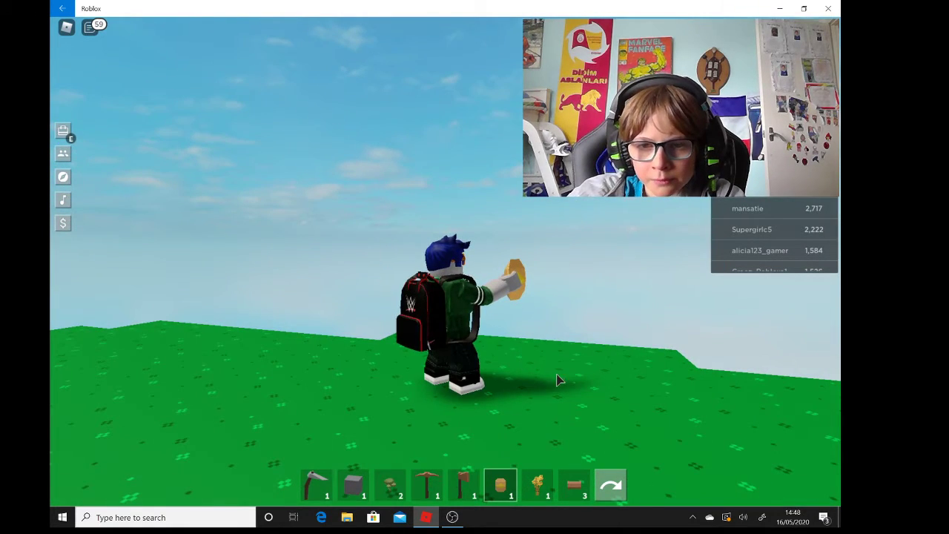
key("w")
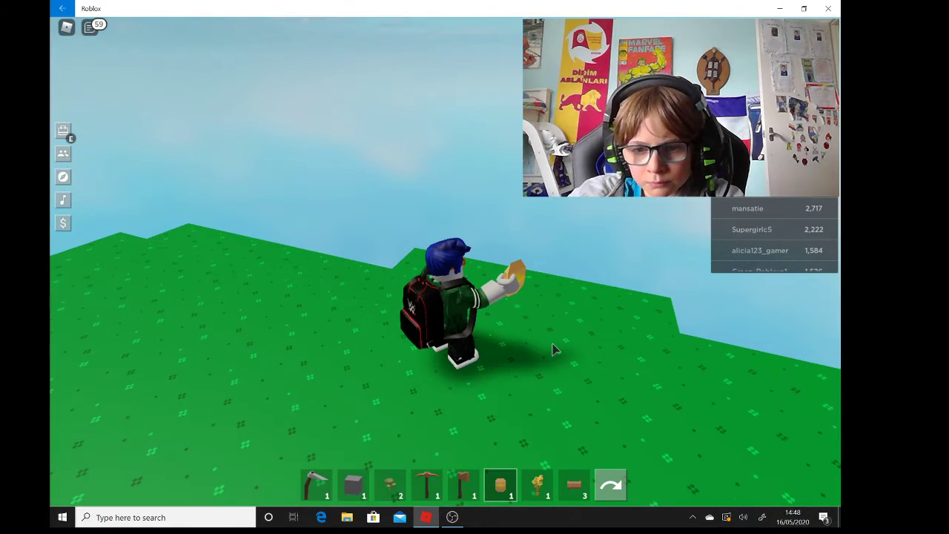
key("a")
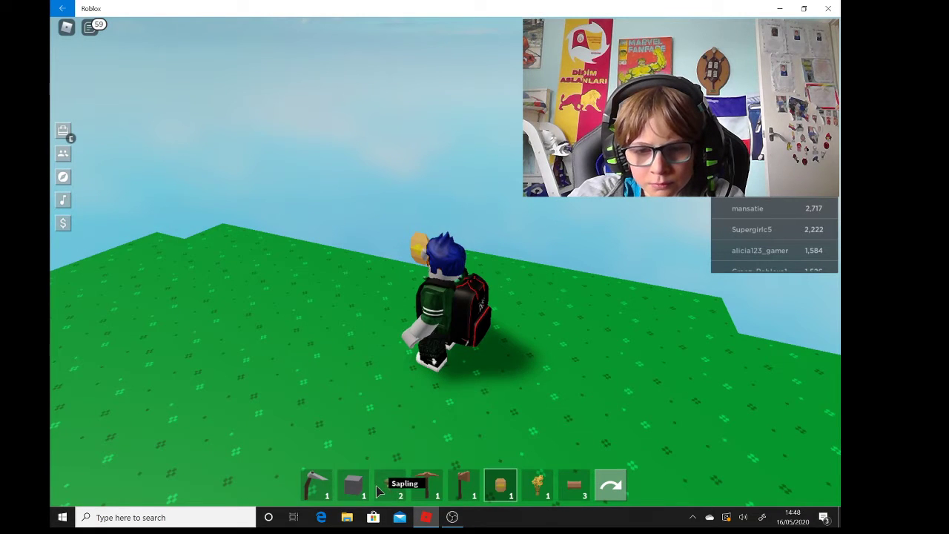
left_click(593, 363)
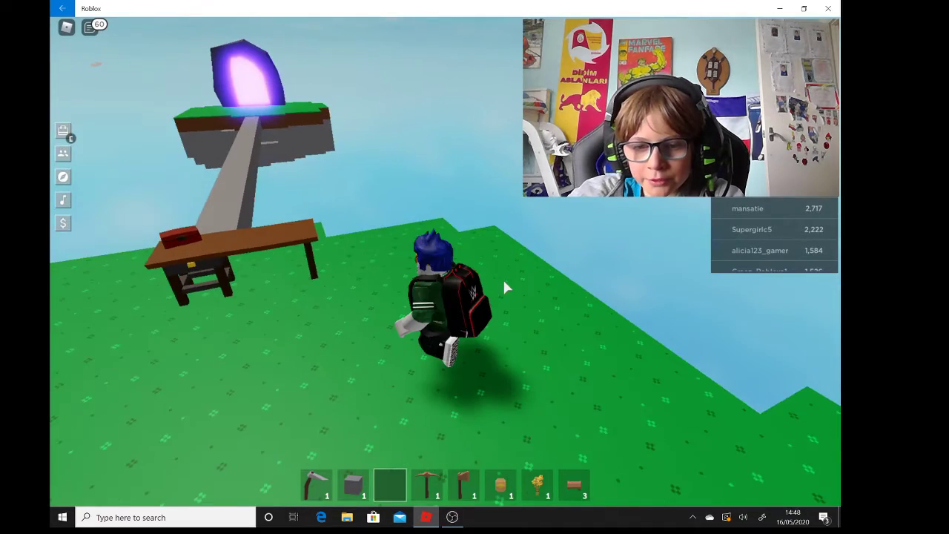
Equip the Wooden Pickaxe and walk the narrow path back to the portal
key("s")
key("w")
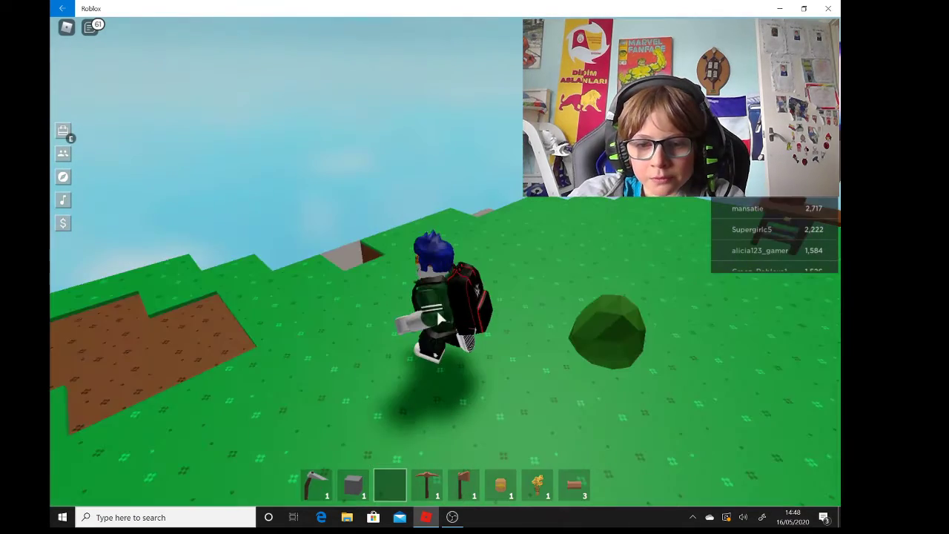
key("w")
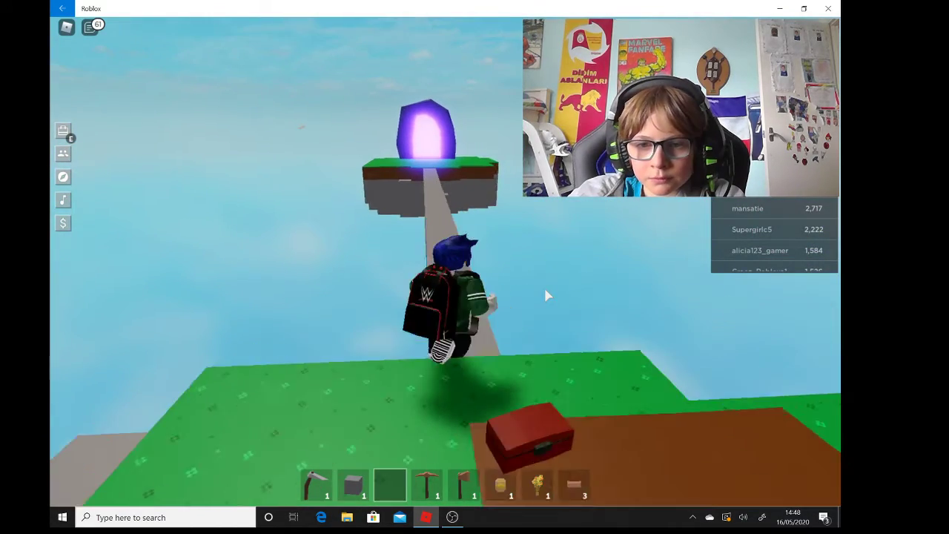
key("w")
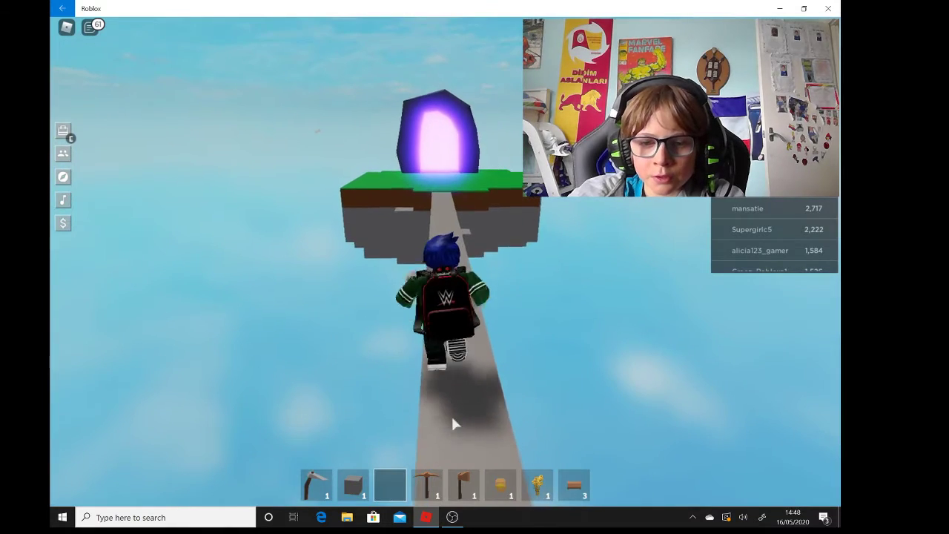
key("w")
left_click(427, 483)
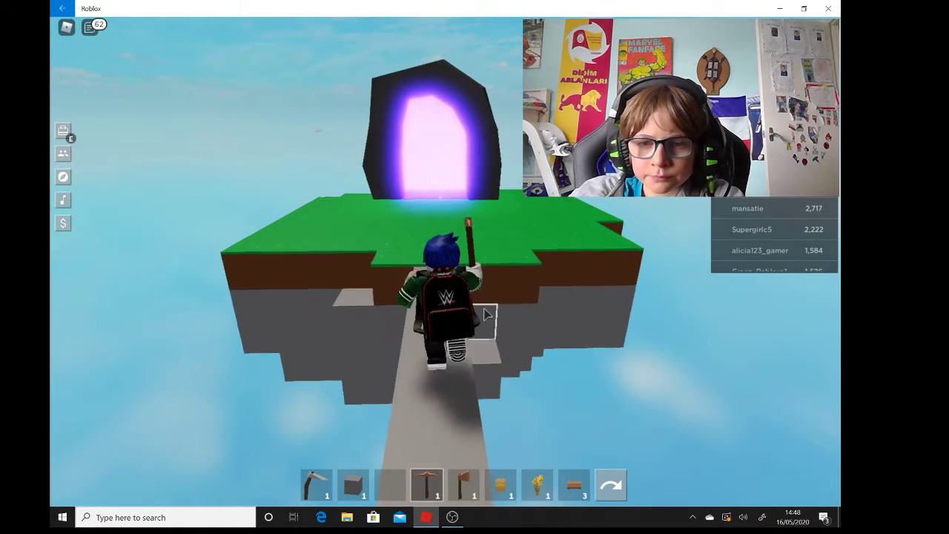
key("w")
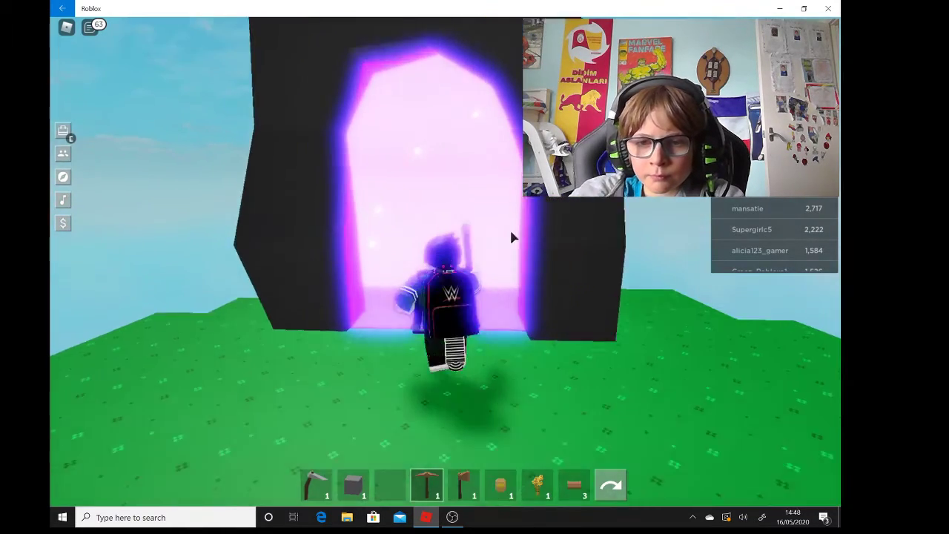
Run past the Sell Crops and Seeds stalls and MINE sign to the rock by the timber house
key("w")
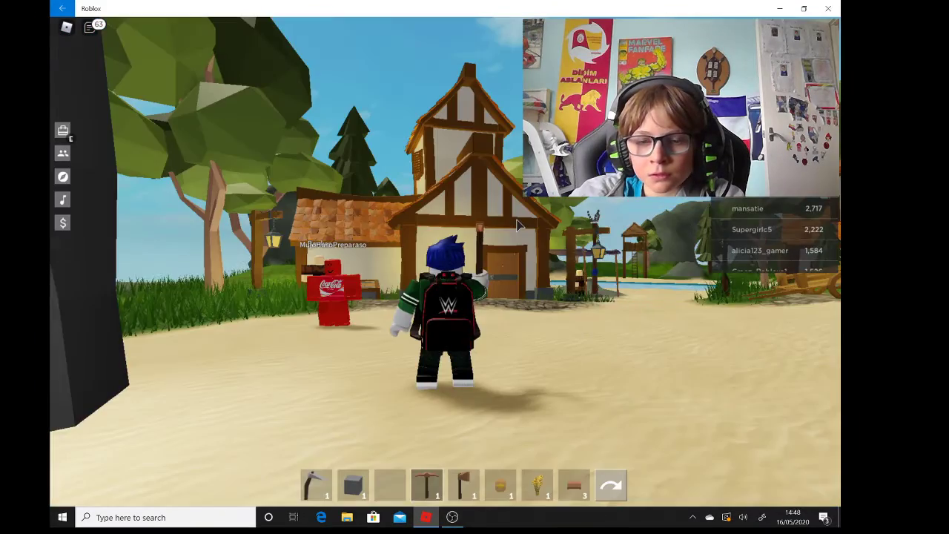
key("w")
key("Left")
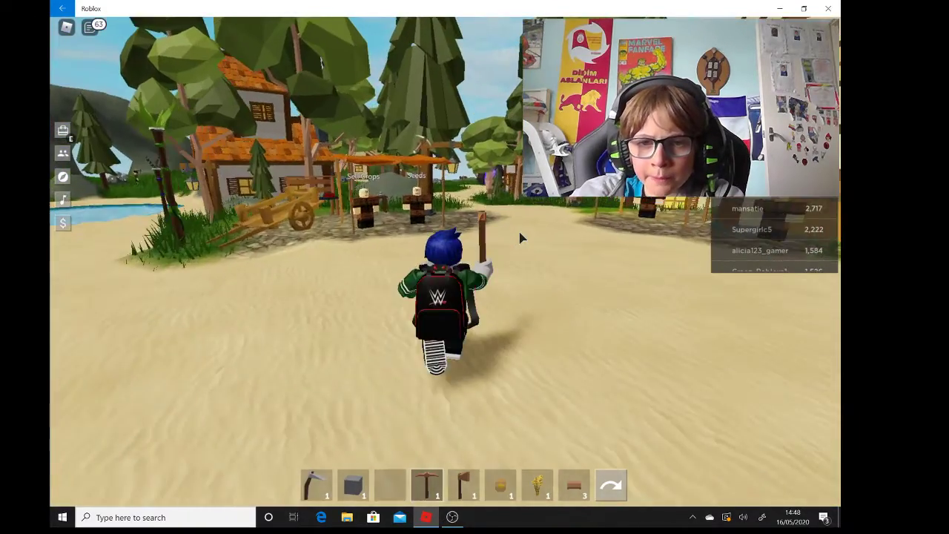
key("w")
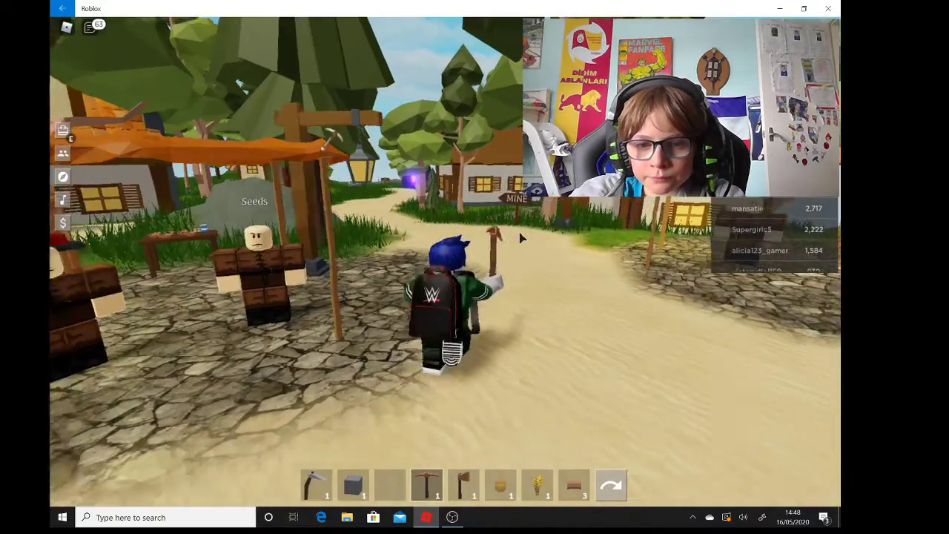
key("w")
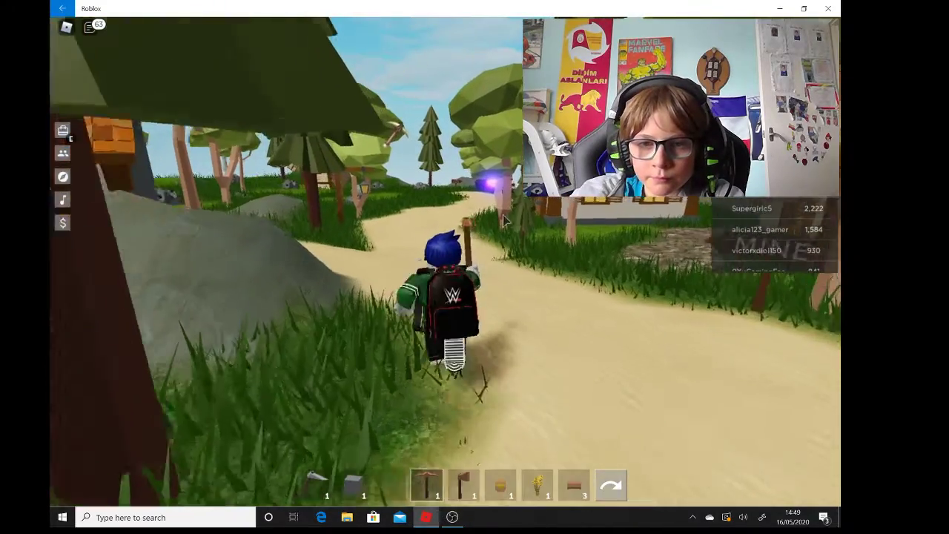
key("w")
key("Left")
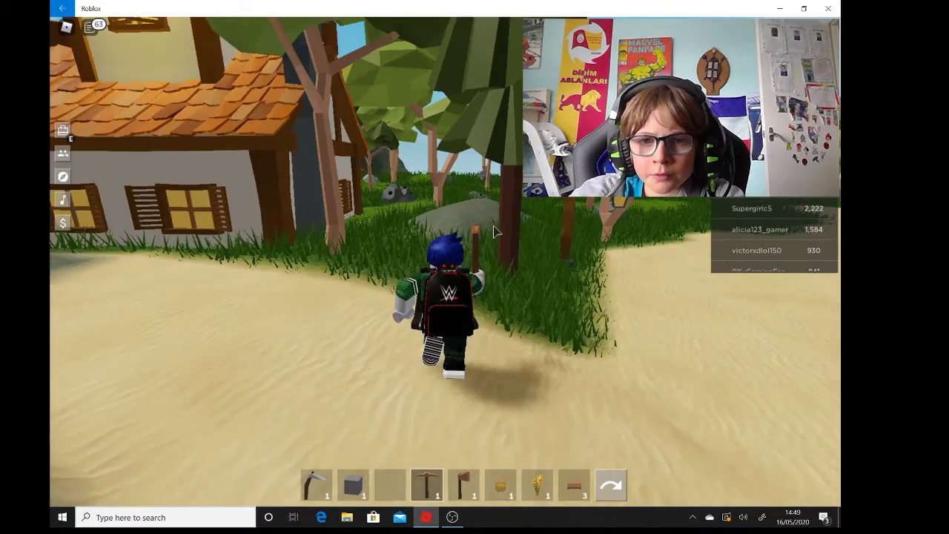
key("w")
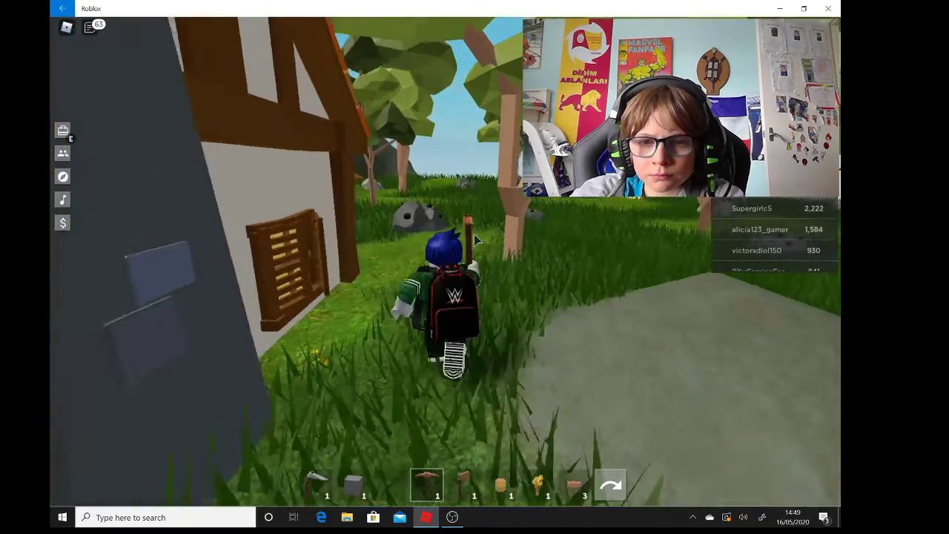
key("w")
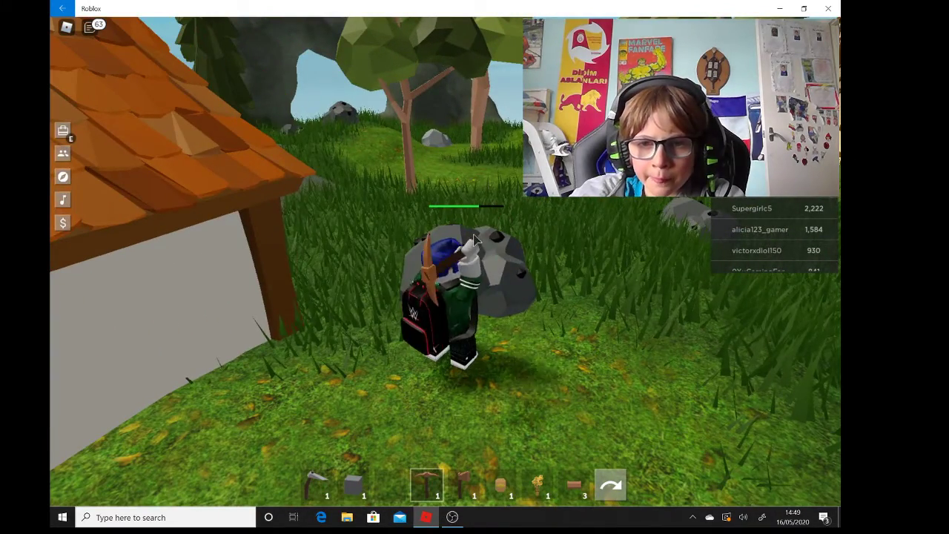
Break the meadow's grey rocks one after another until the coal count reaches five
left_click(475, 238)
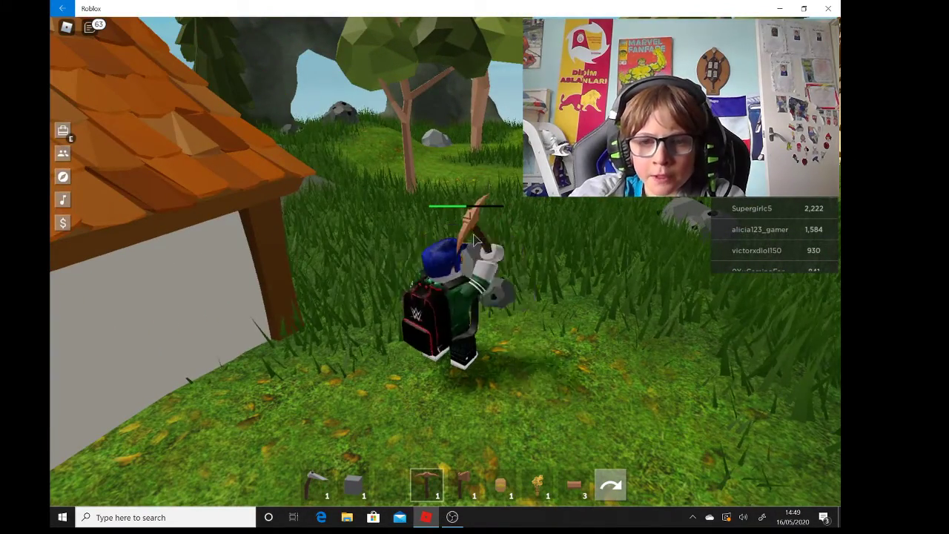
left_click(473, 242)
key("a")
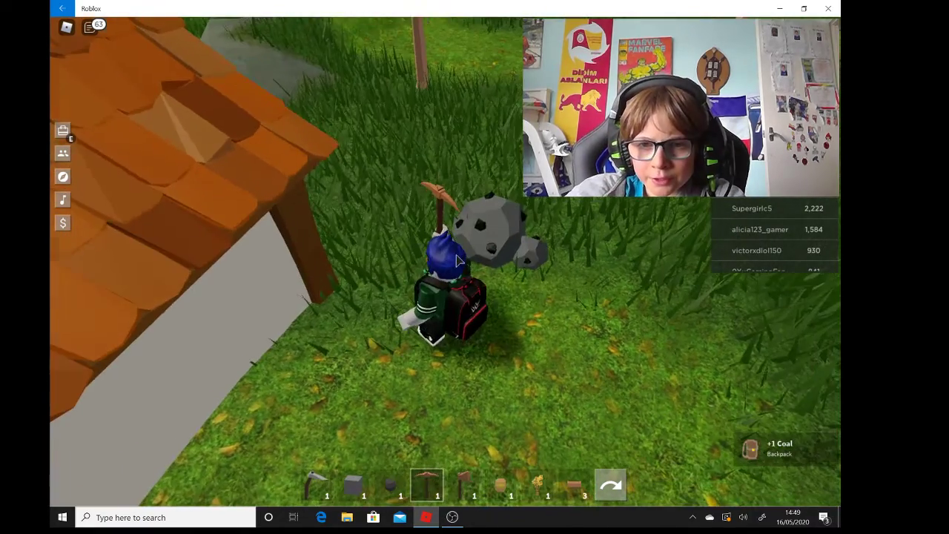
left_click(477, 245)
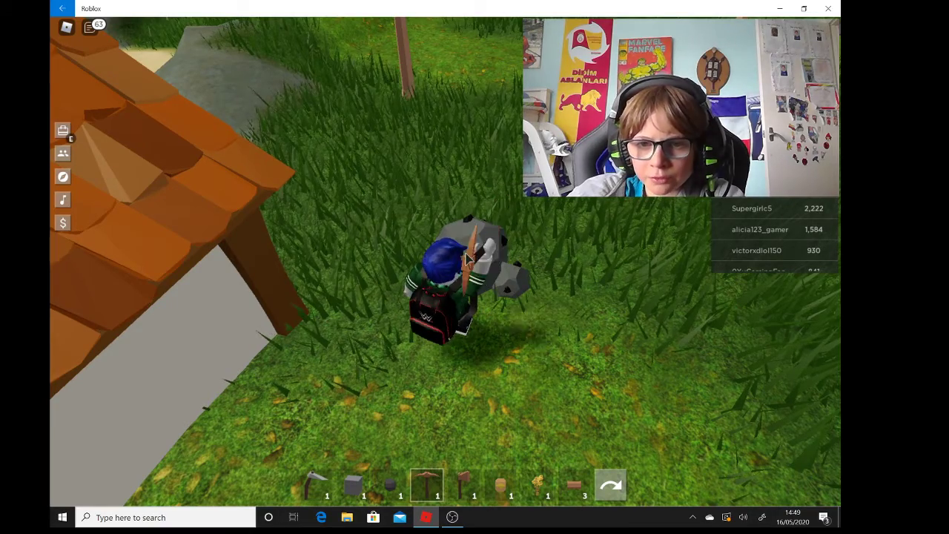
left_click(468, 257)
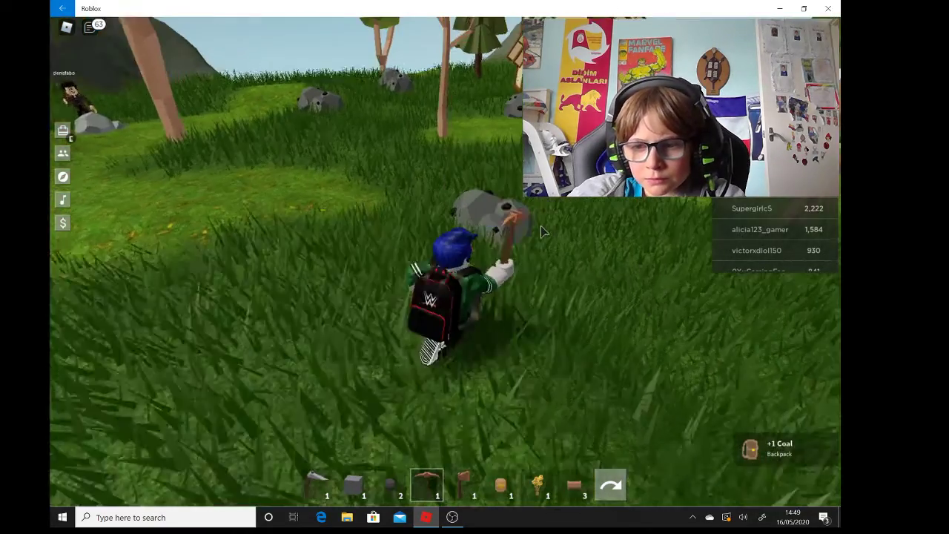
key("w")
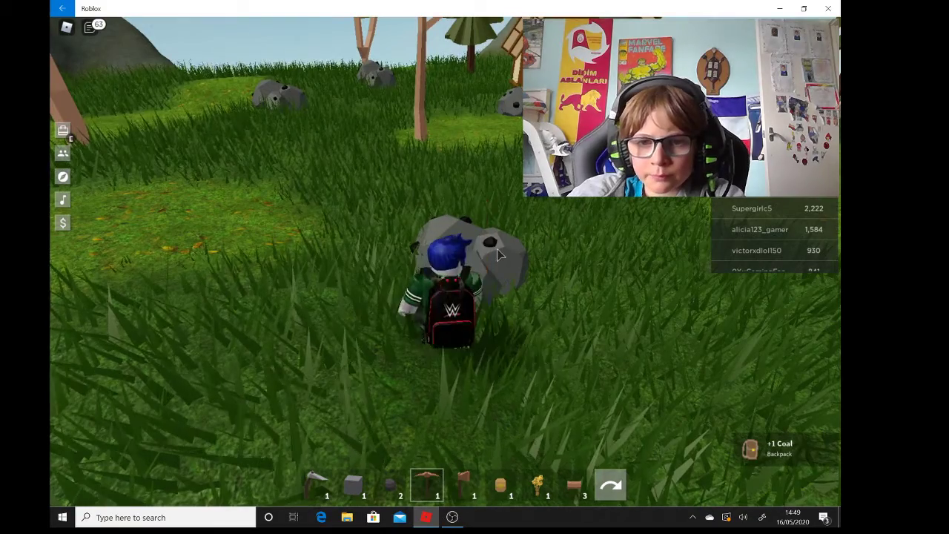
left_click(499, 256)
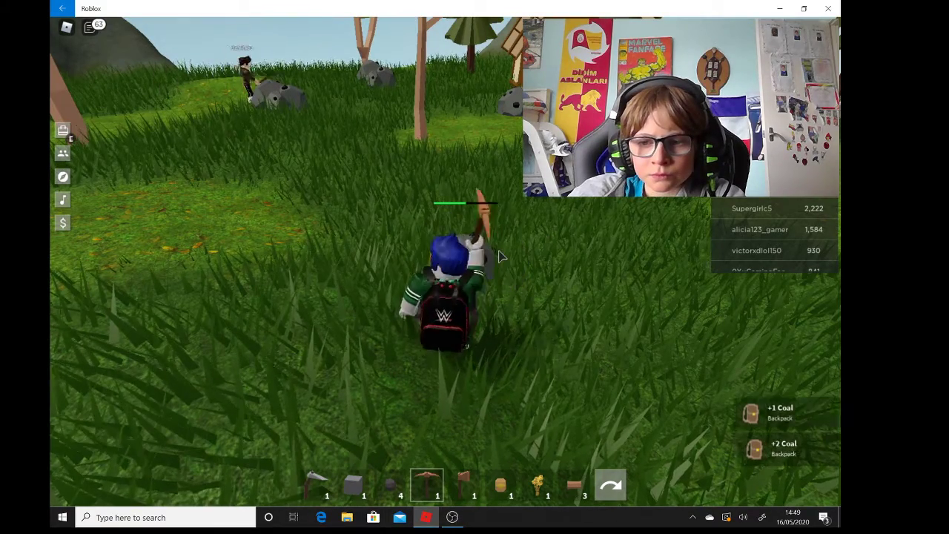
key("s")
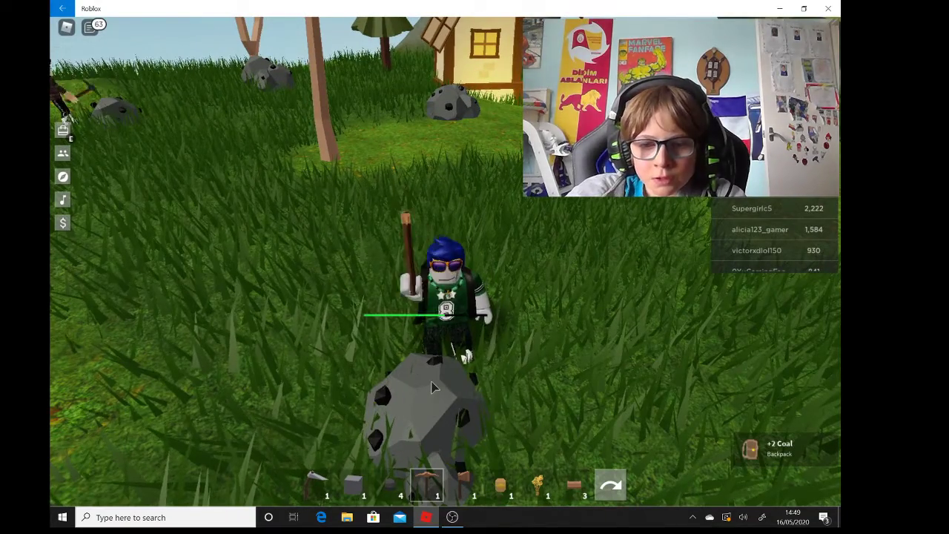
left_click(439, 384)
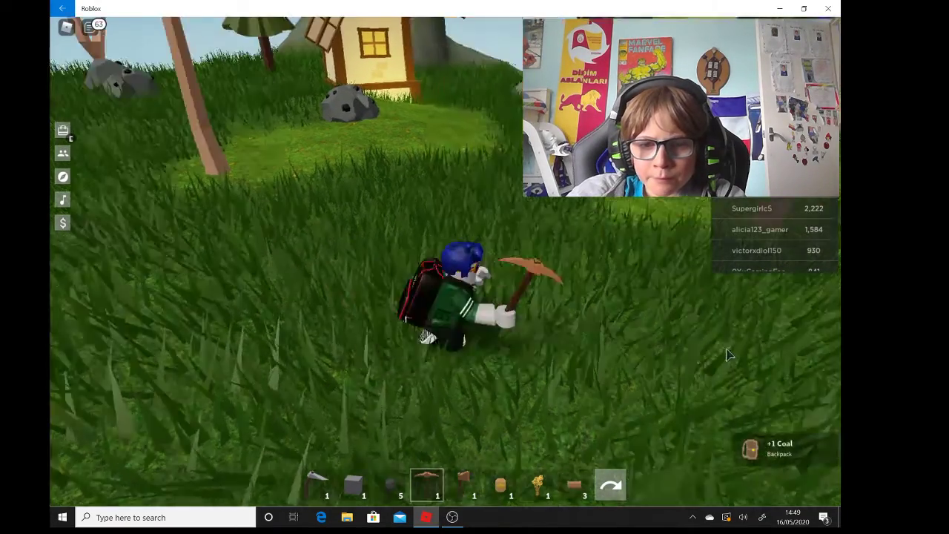
key("w")
key("w")
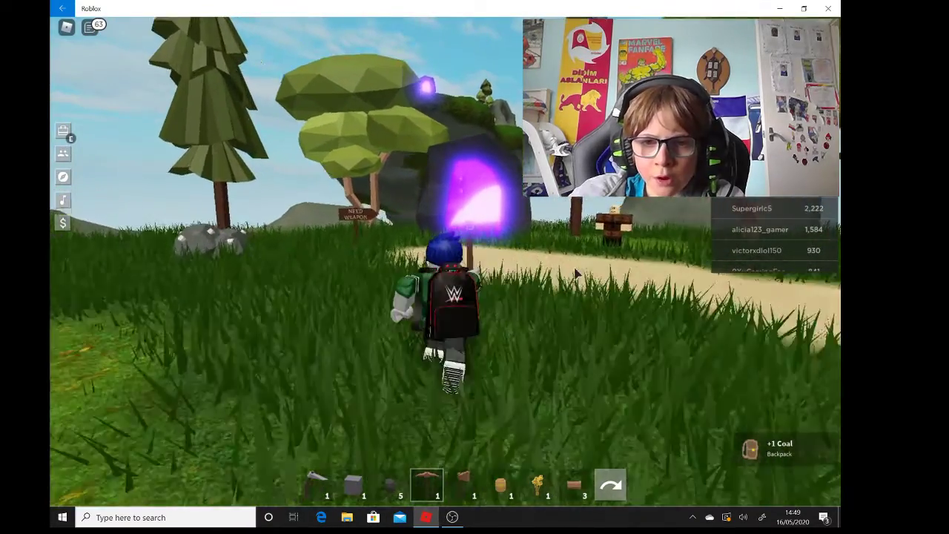
Browse the Adventurer Merchant's shop offers without buying anything, then close it
key("d")
key("w")
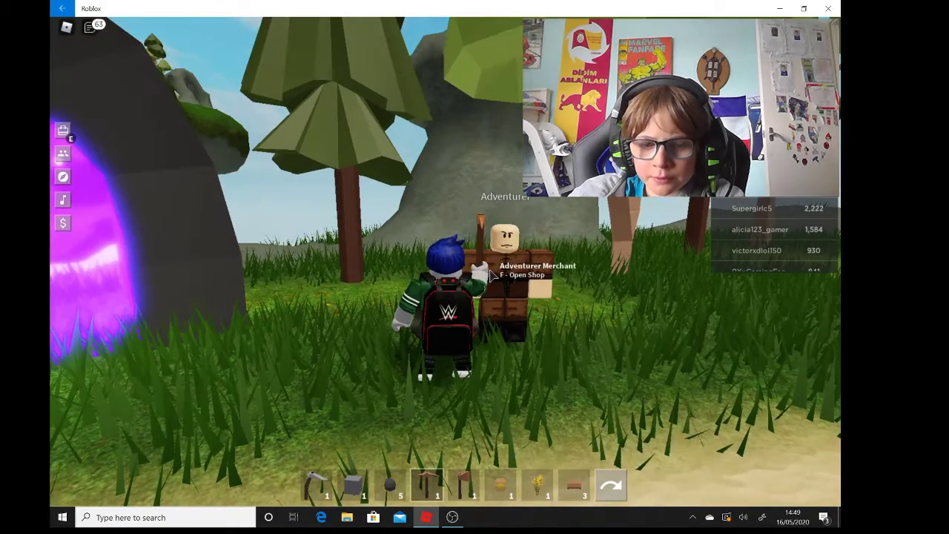
key("f")
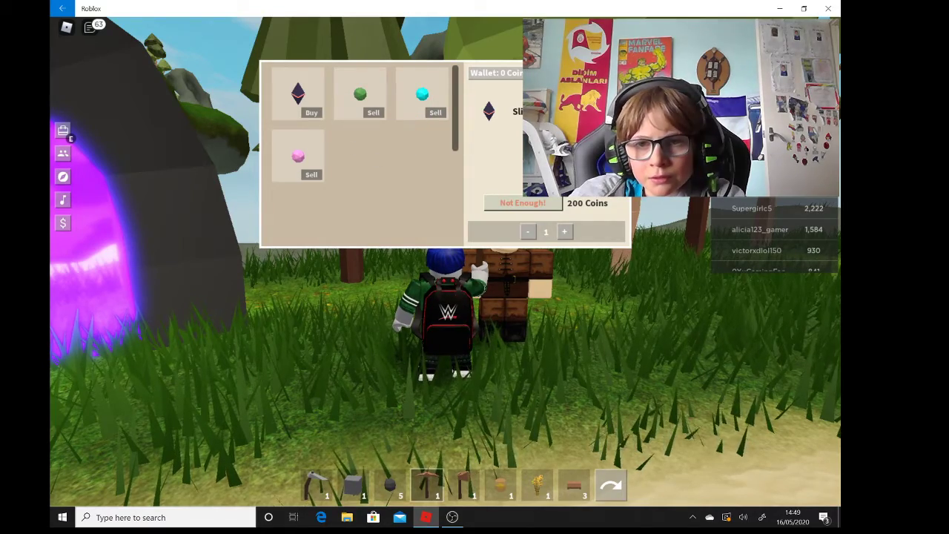
key("f")
Run across the grass to a grey rock near the house and mine one Iron Ore
key("d")
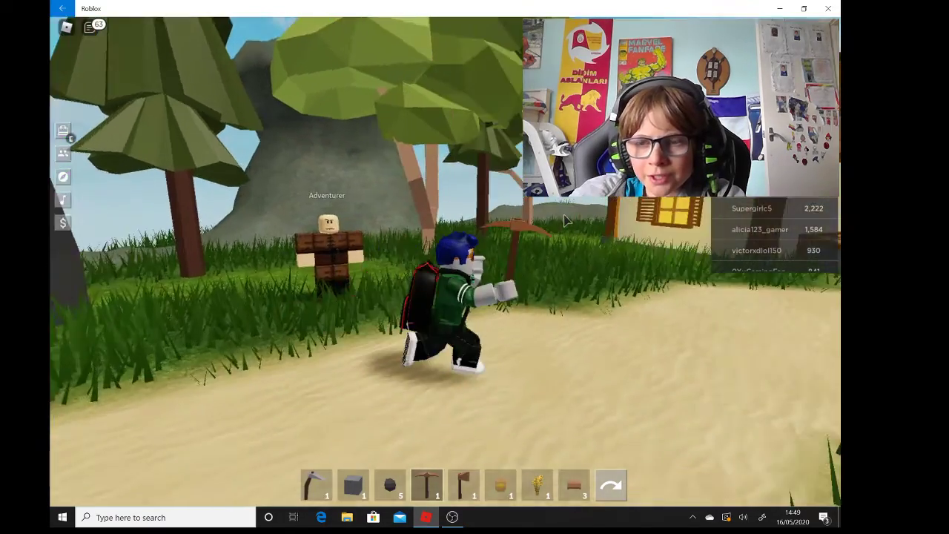
key("d")
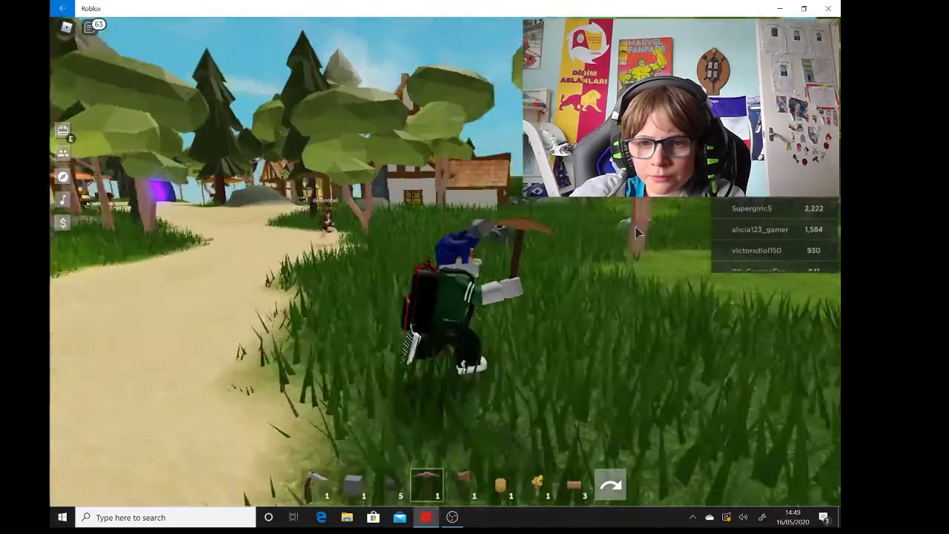
key("w")
key("a")
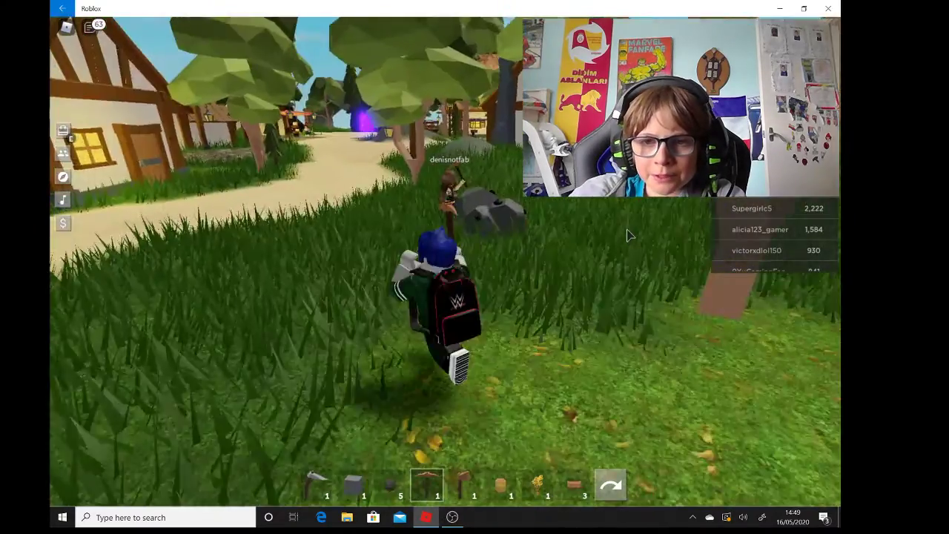
key("d")
key("w")
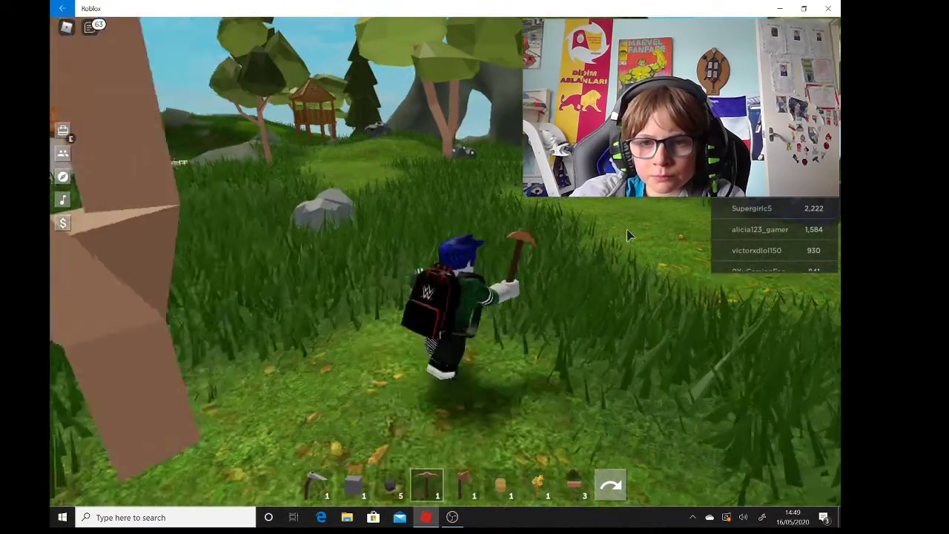
key("d")
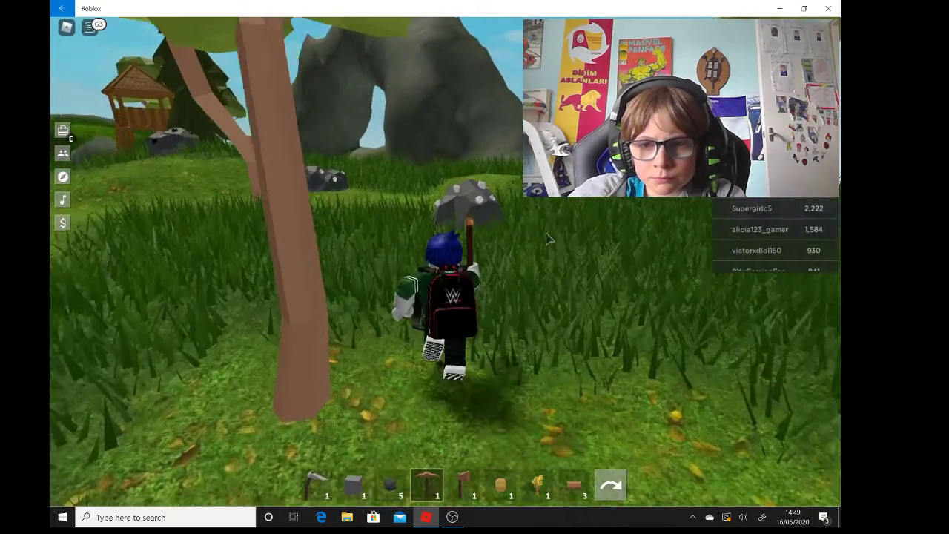
key("w")
left_click(531, 252)
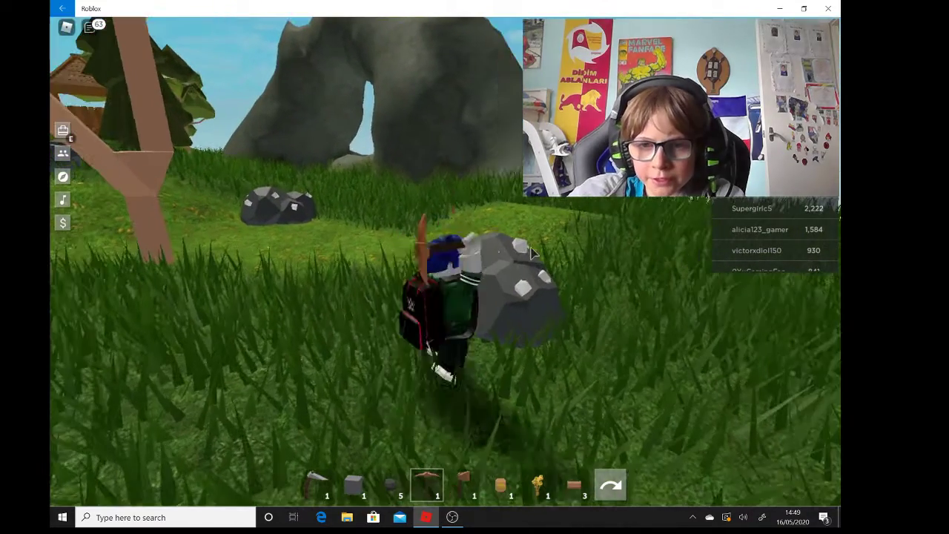
left_click(483, 255)
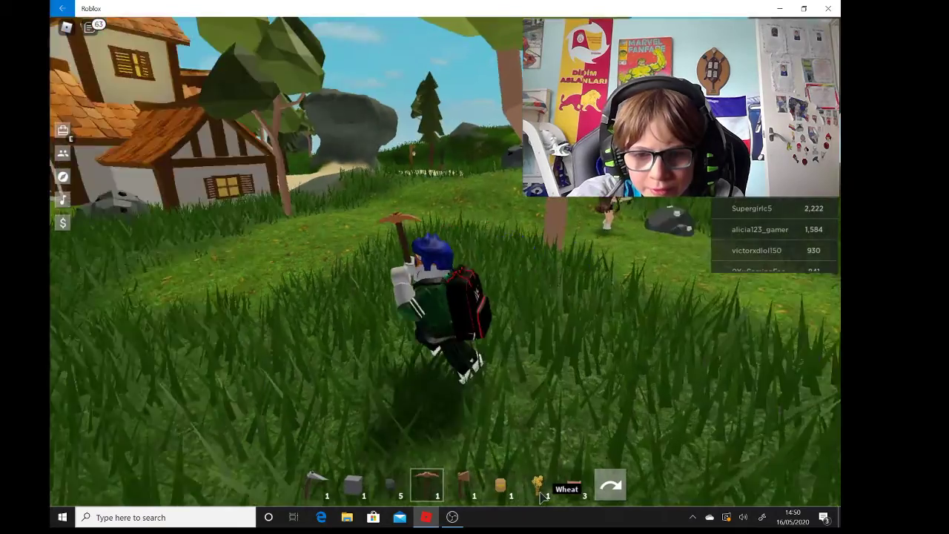
Equip the wheat and run through the village along the sandy path into the purple portal
left_click(537, 486)
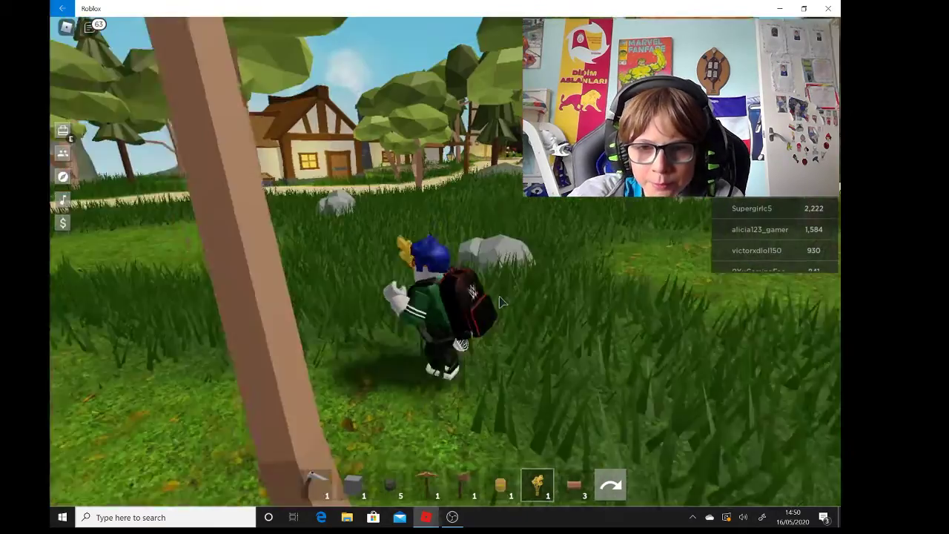
key("w")
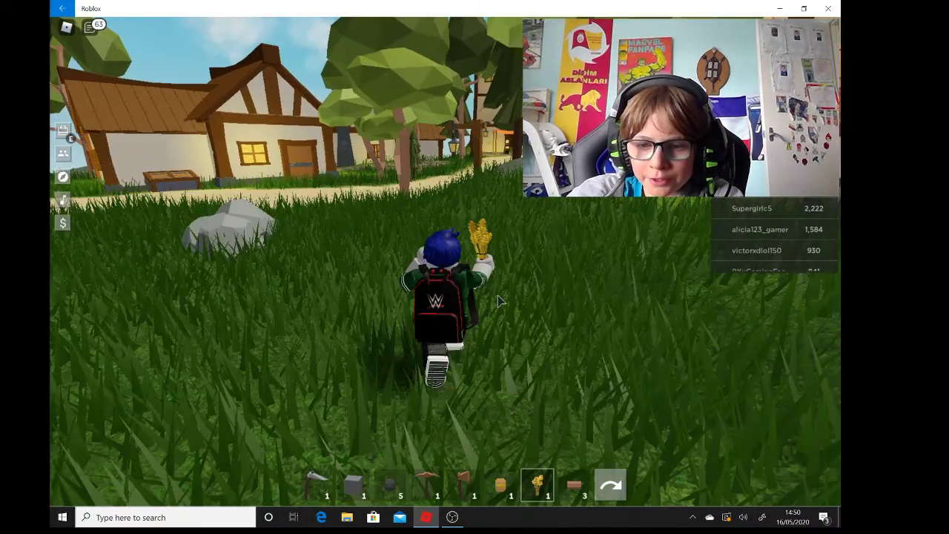
key("w")
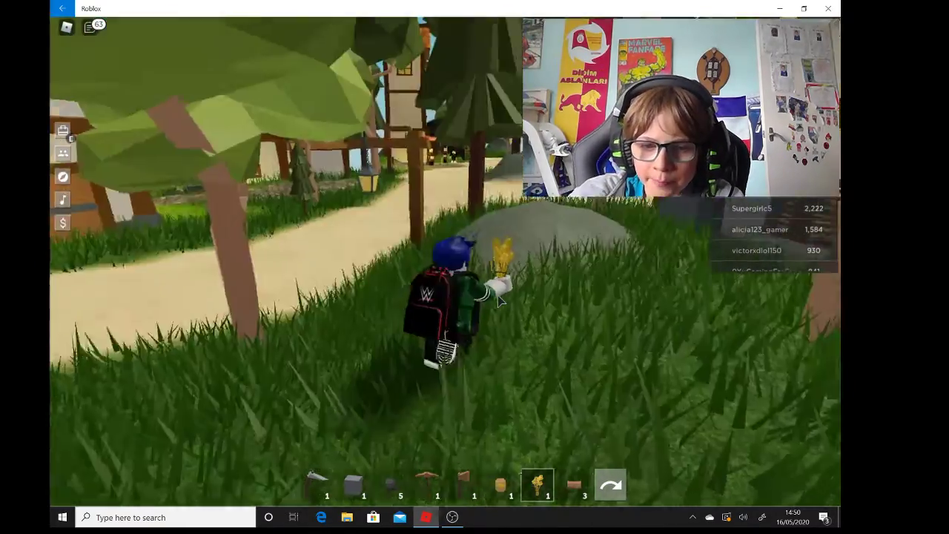
key("w")
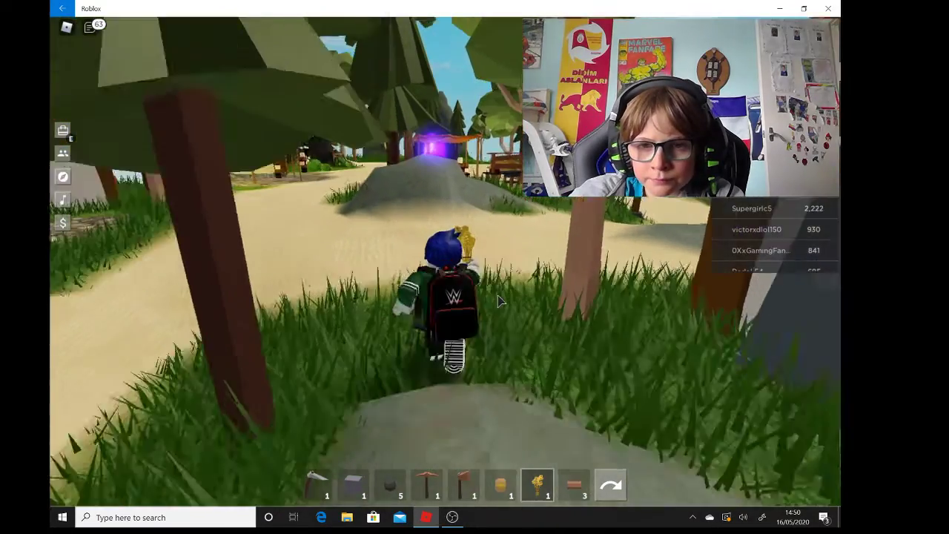
key("w")
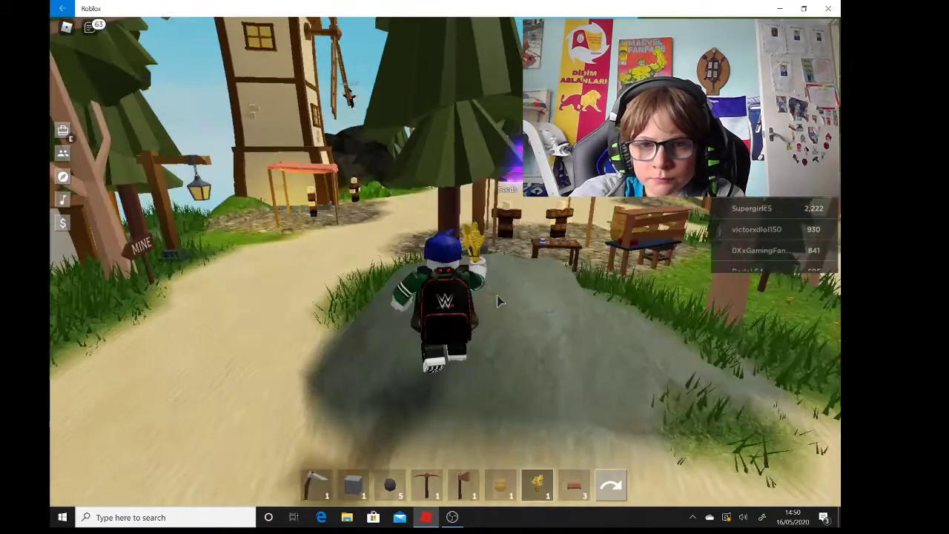
key("a")
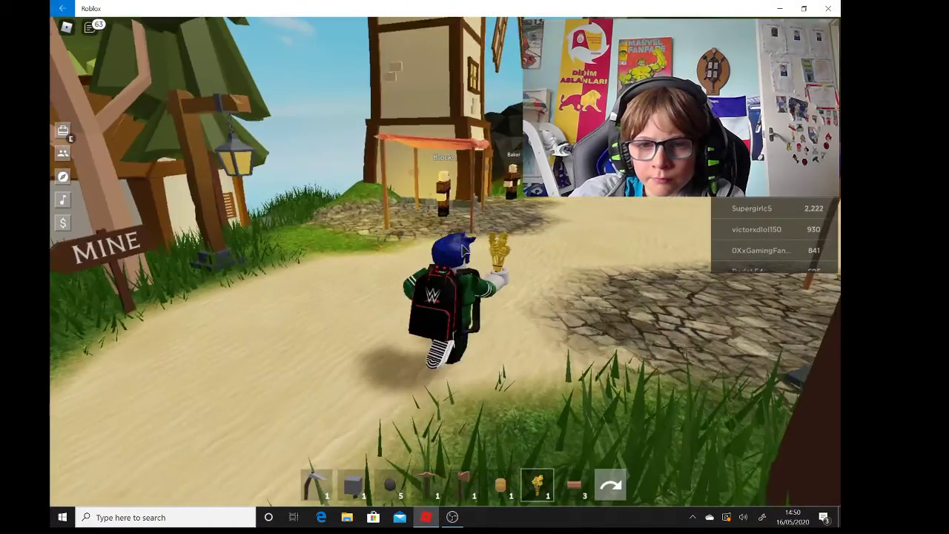
key("d")
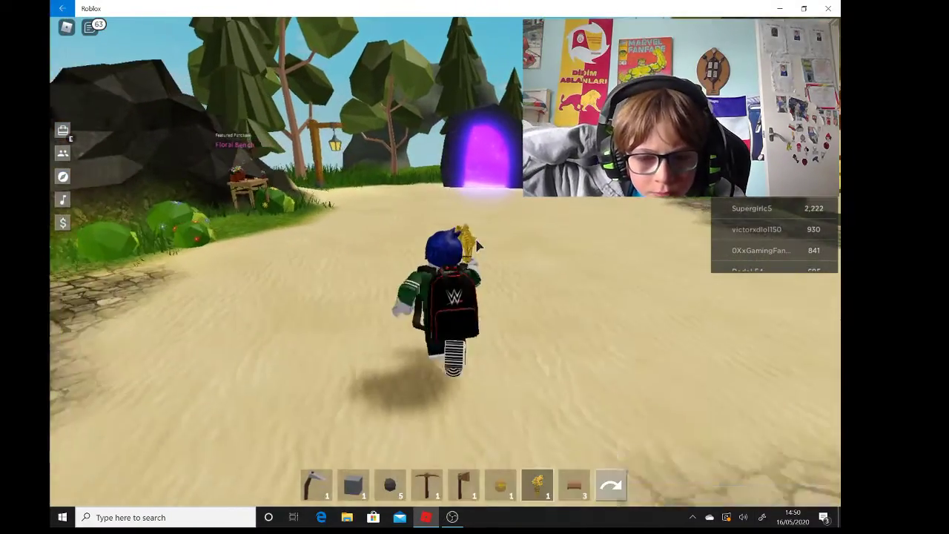
key("w")
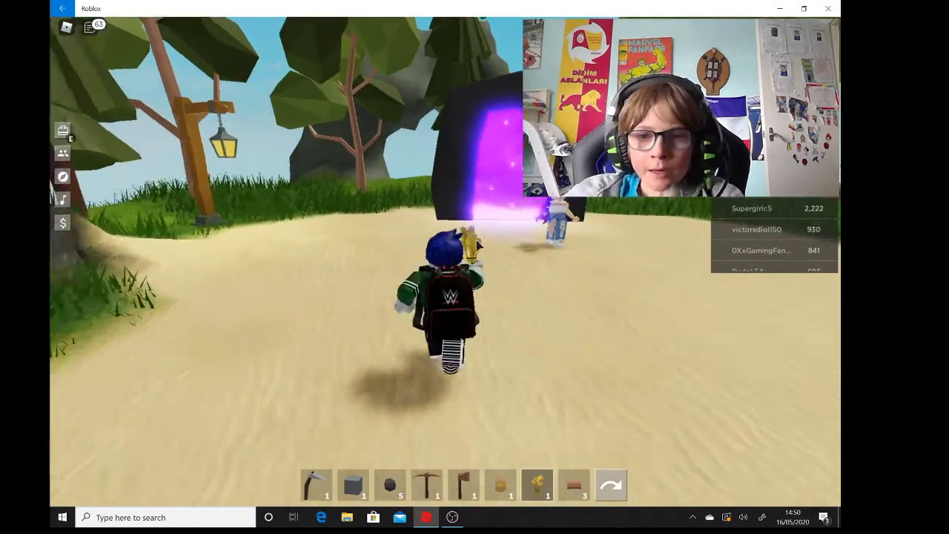
key("w")
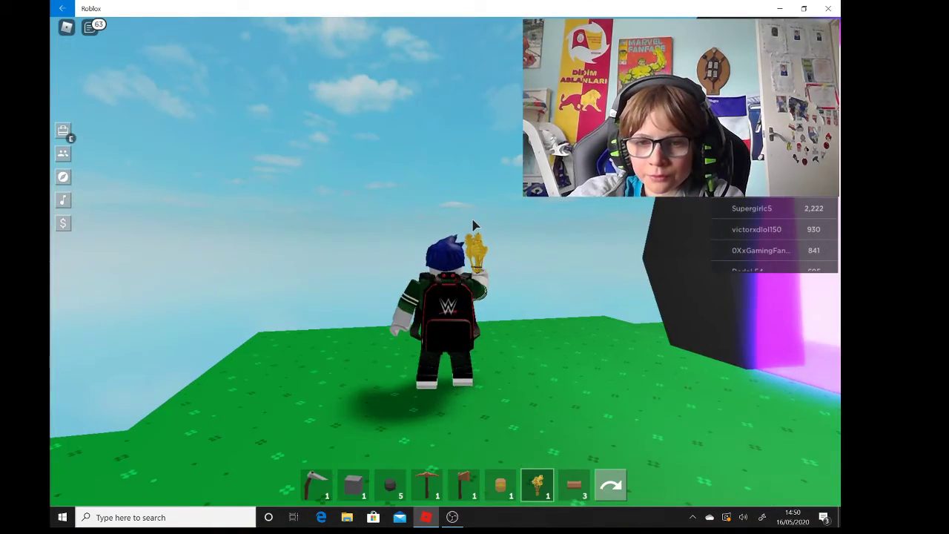
Walk across the bridge and the tree island onto the farm plot
key("Left")
key("w")
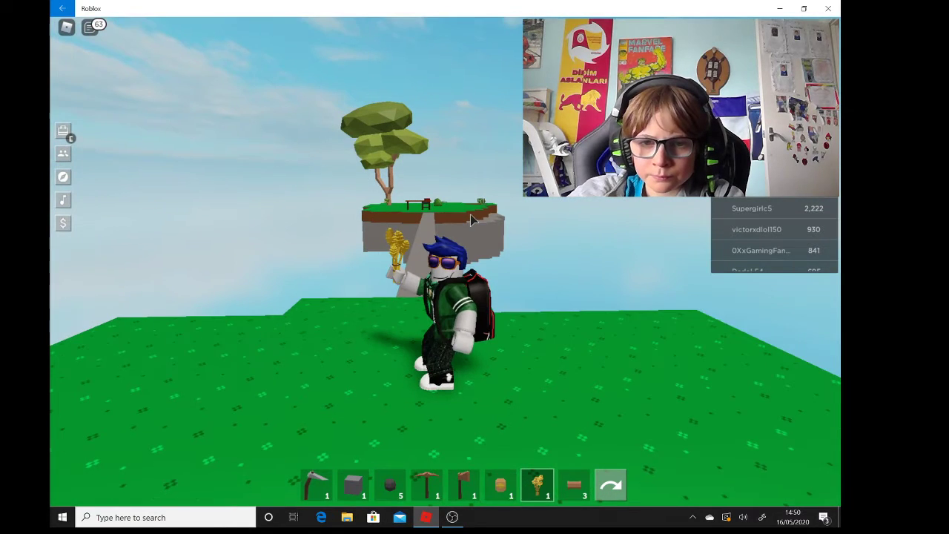
key("w")
key("w")
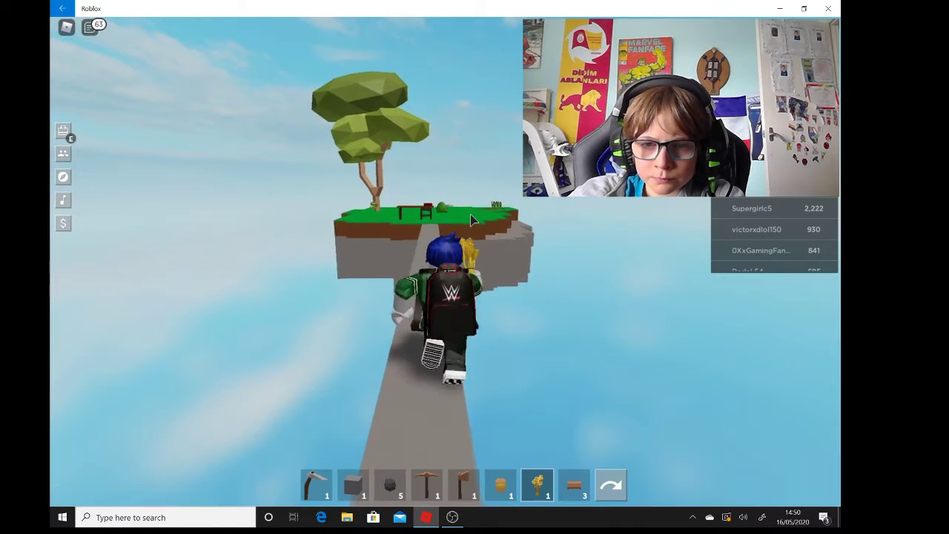
key("w")
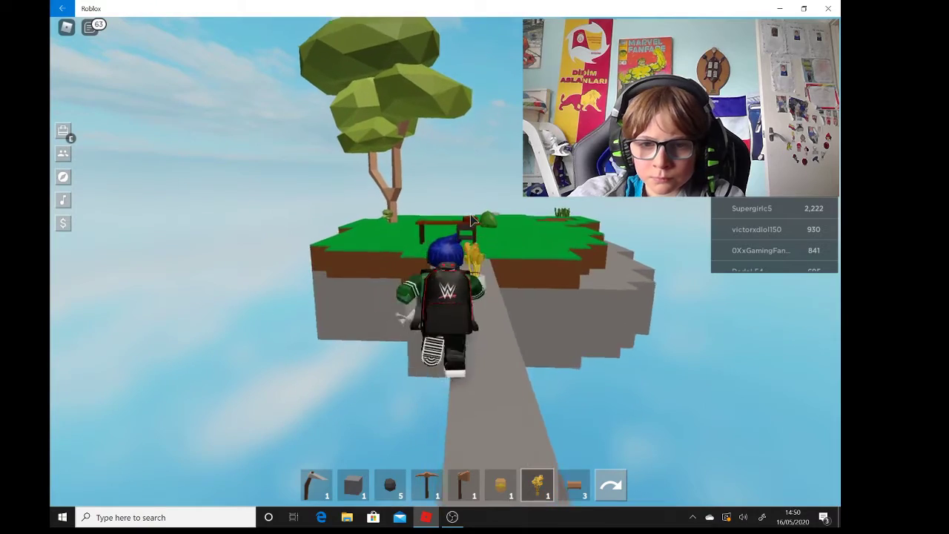
key("w")
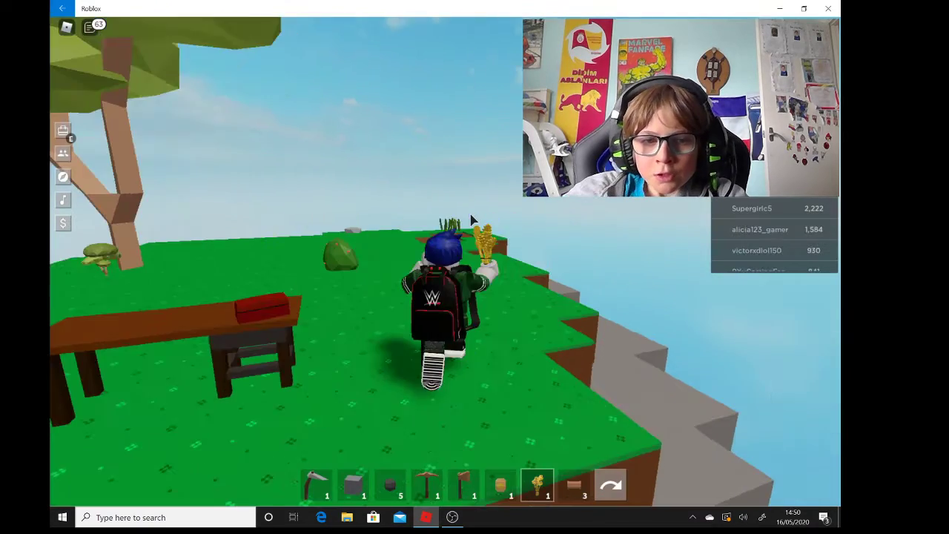
key("w")
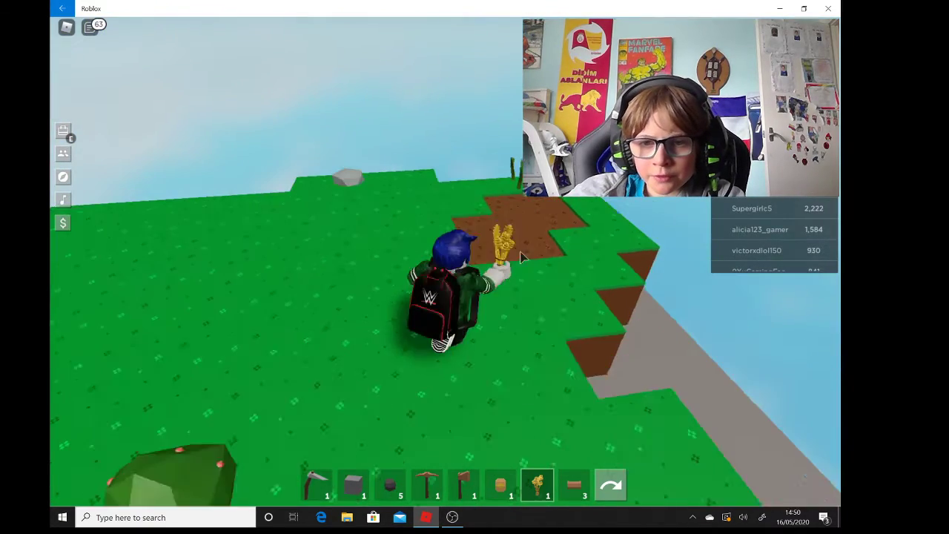
key("w")
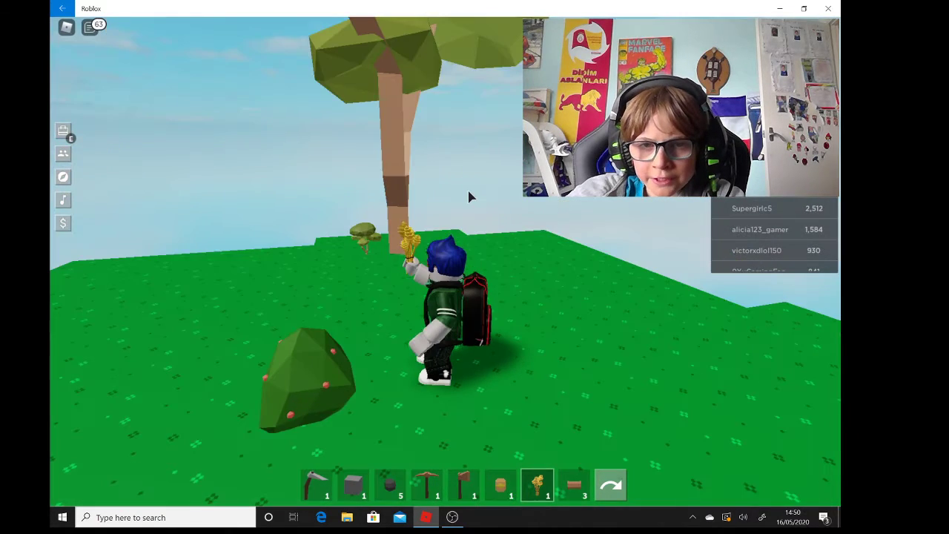
Turn around past the rock and head back to the tilled dirt plot
key("s")
key("w")
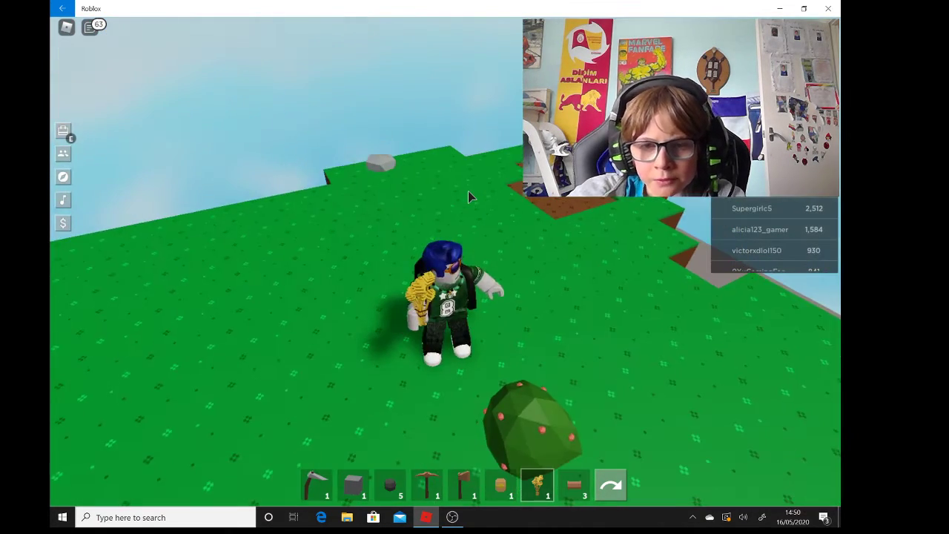
key("w")
key("d")
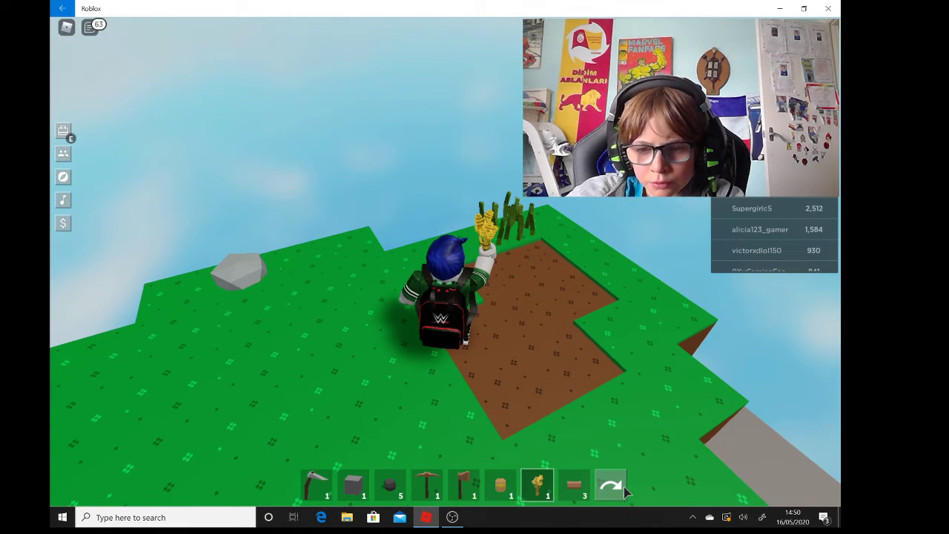
Equip the pickaxe and chop down the tree for three wood and a sapling
key("a")
key("w")
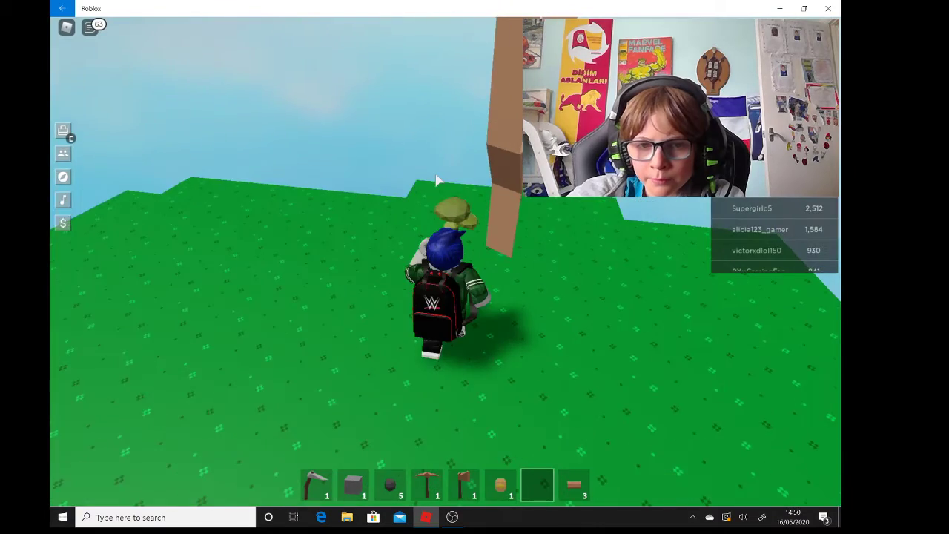
key("a")
key("4")
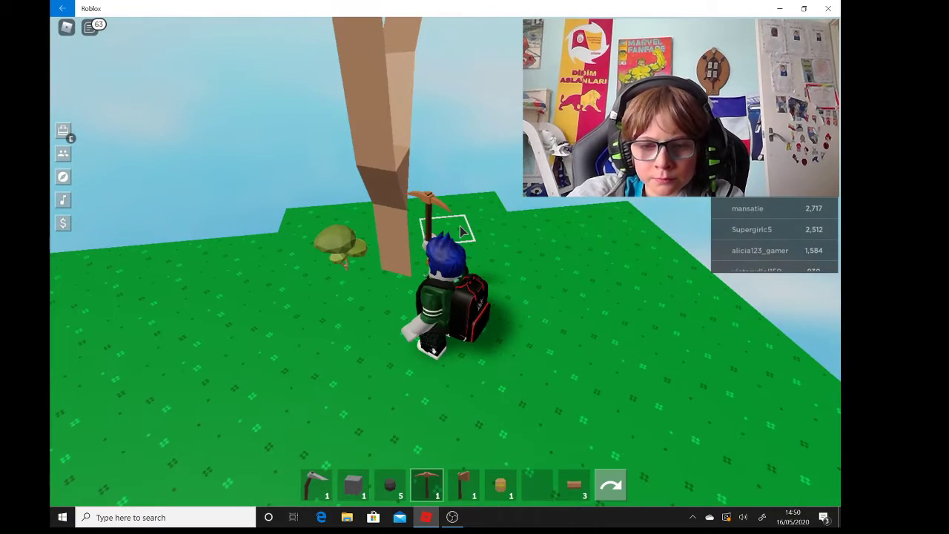
key("w")
left_click(458, 208)
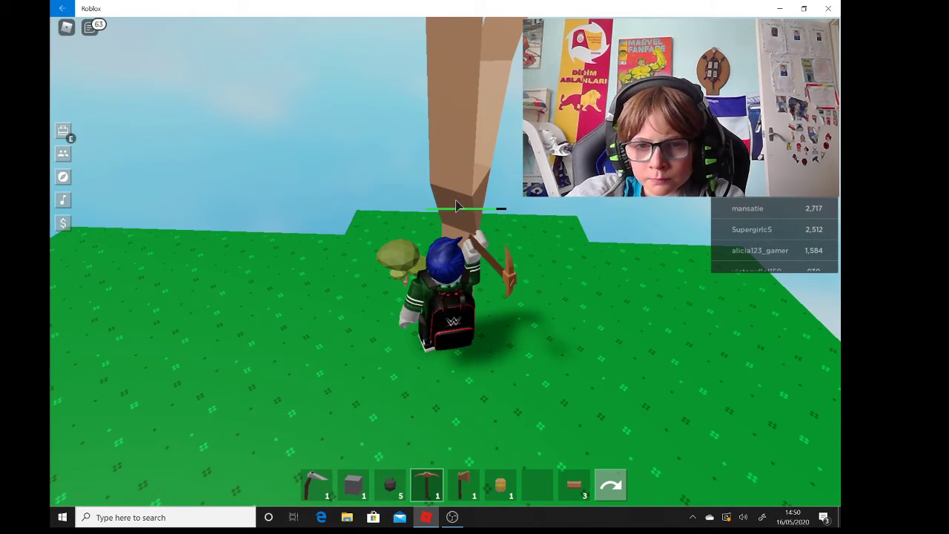
left_click(458, 207)
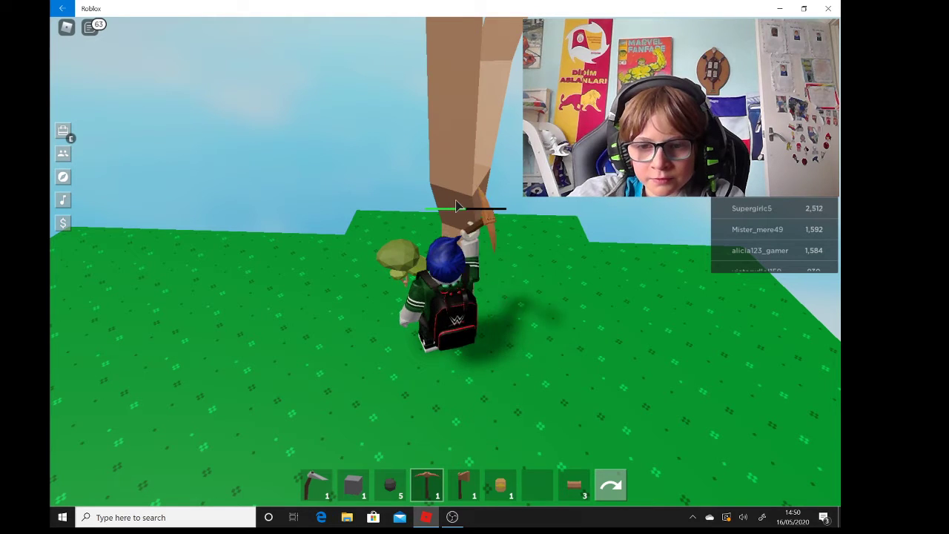
left_click(458, 207)
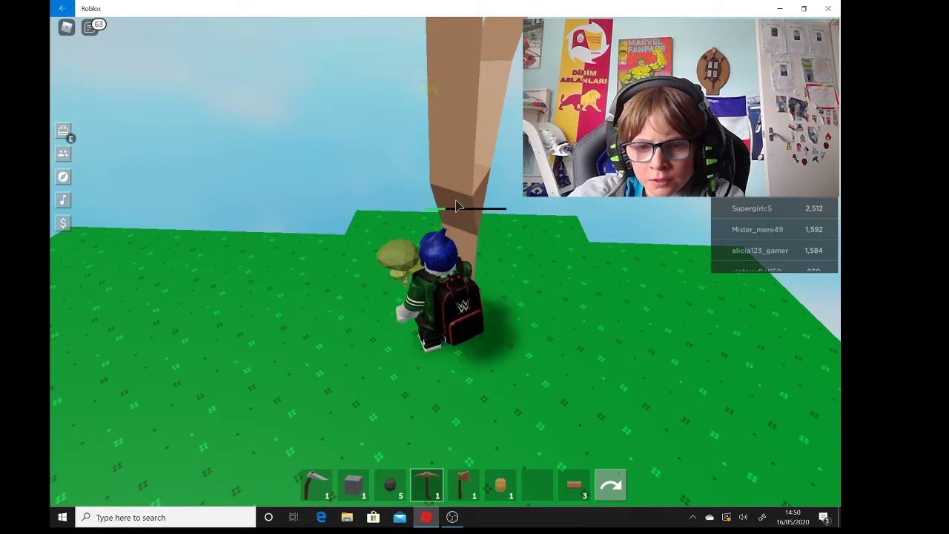
left_click(458, 208)
Equip the sapling and plant it on the grass
key("s")
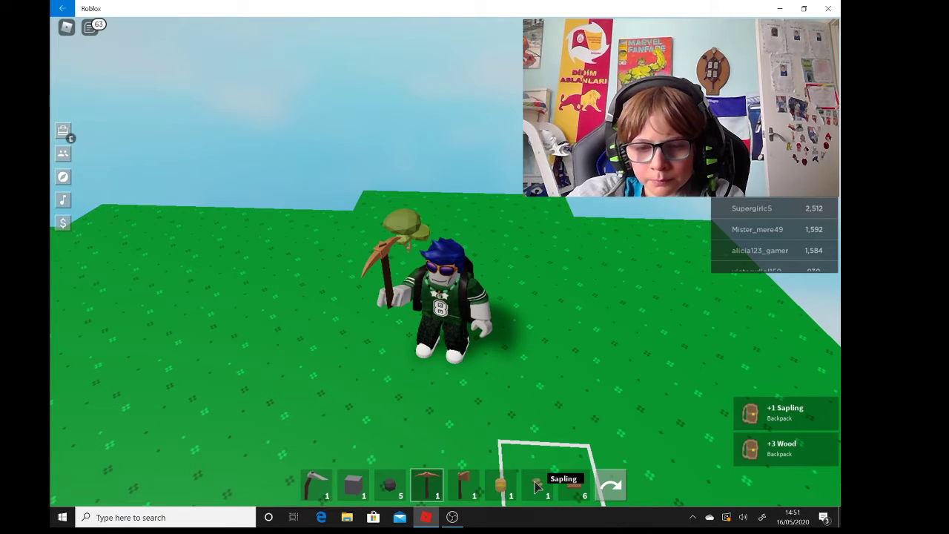
left_click(537, 486)
key("w")
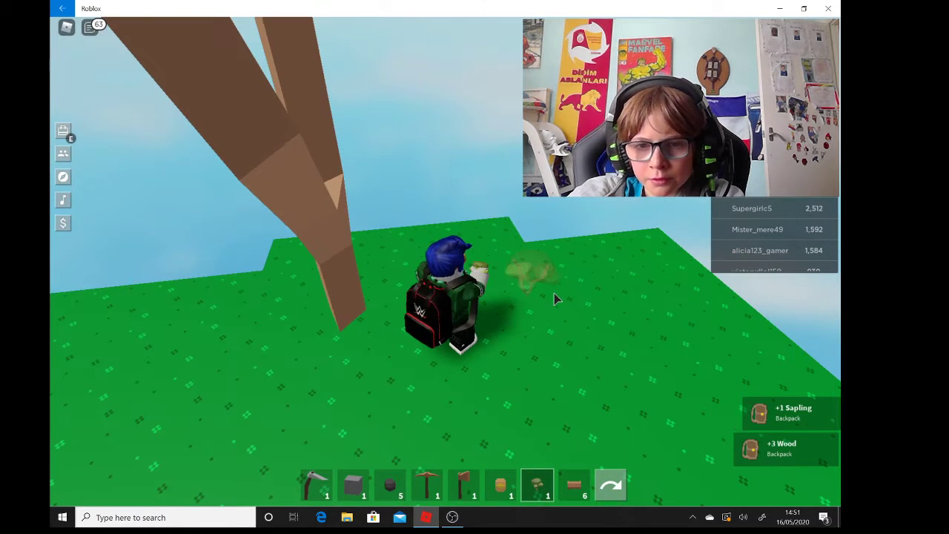
left_click(554, 294)
key("w")
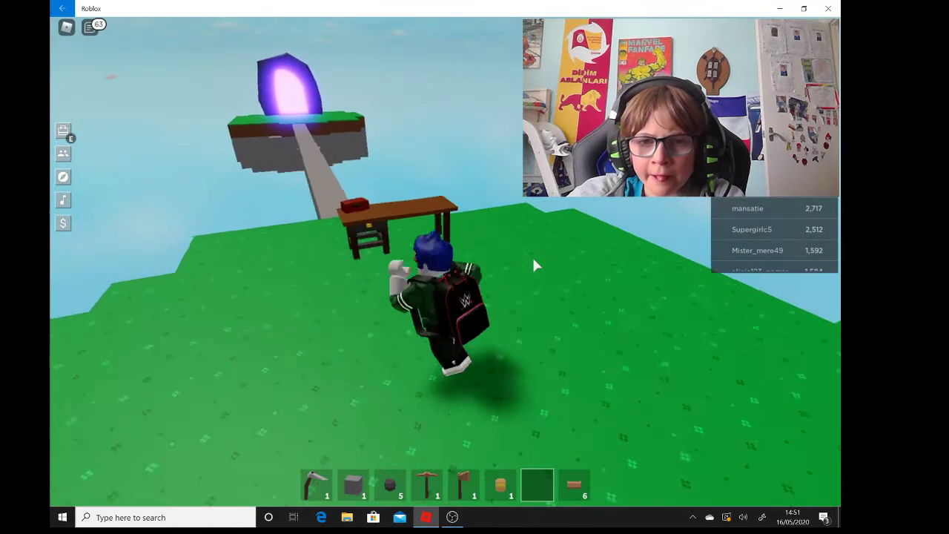
key("w")
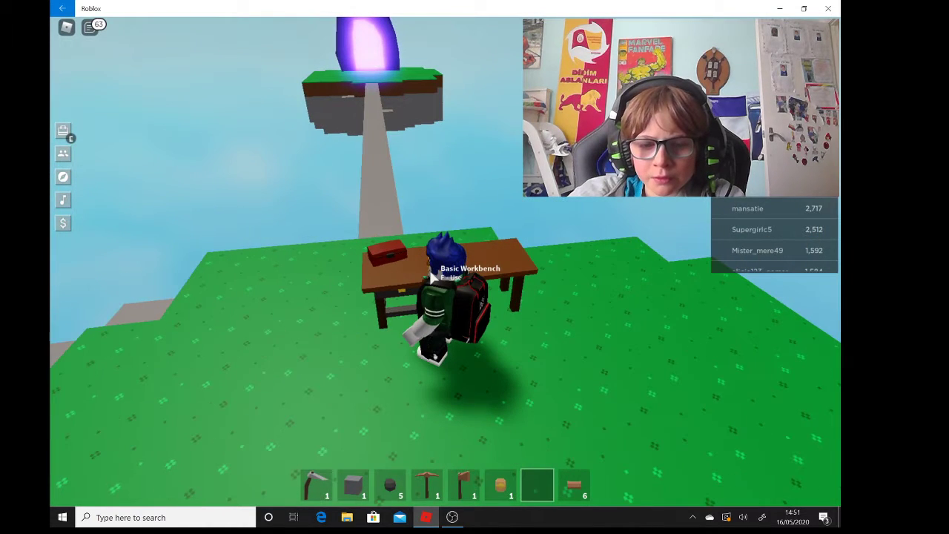
key("f")
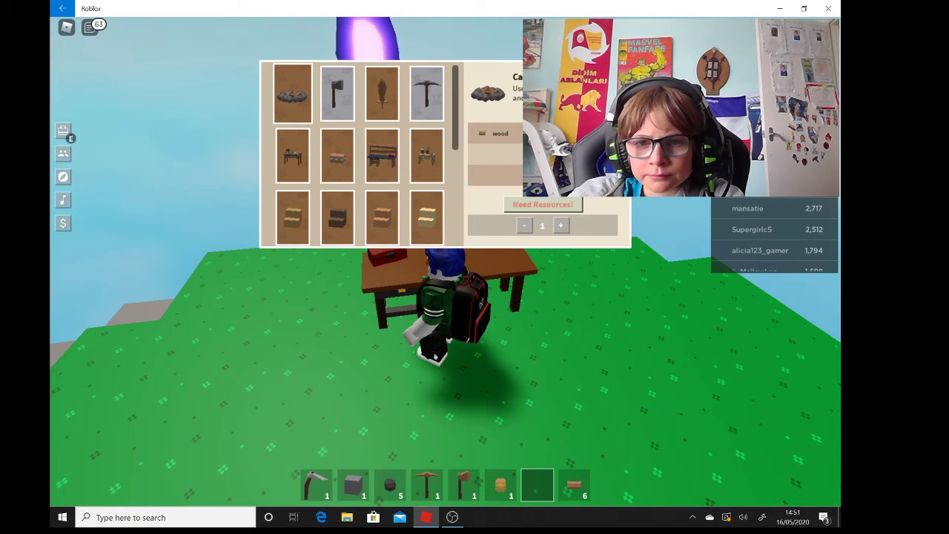
Close the crafting recipes and walk away from the workbench across the dirt plot
key("s")
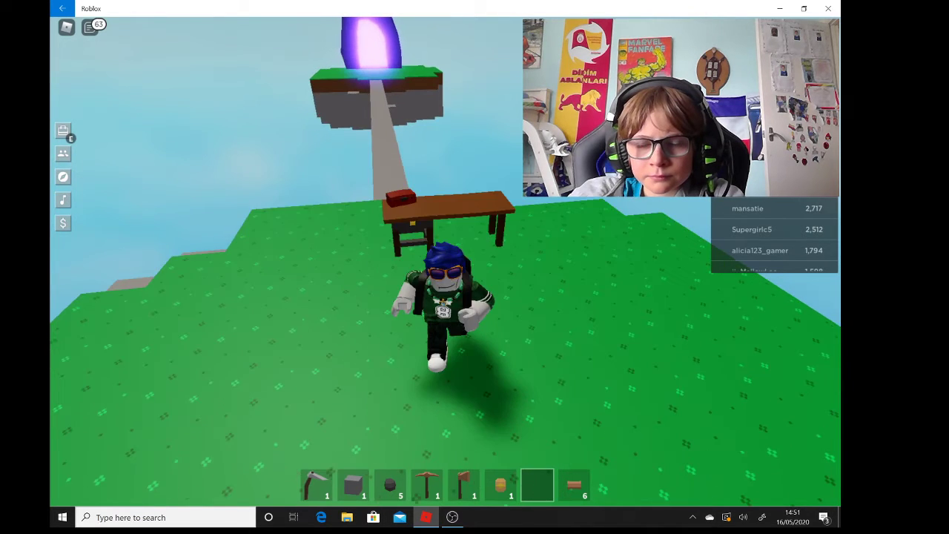
key("Left")
key("Left")
key("w")
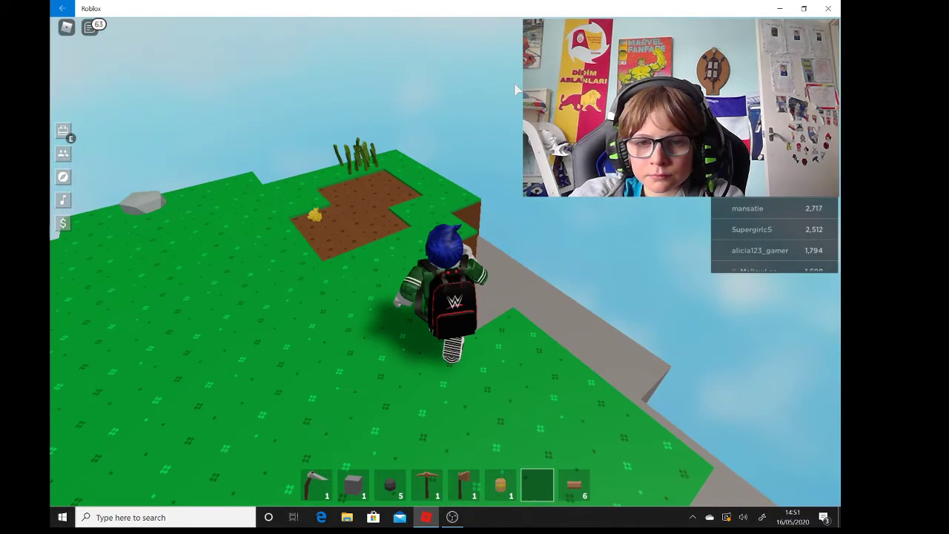
key("Left")
Equip the pickaxe and walk the stone bridge up to the portal island
key("w")
key("w")
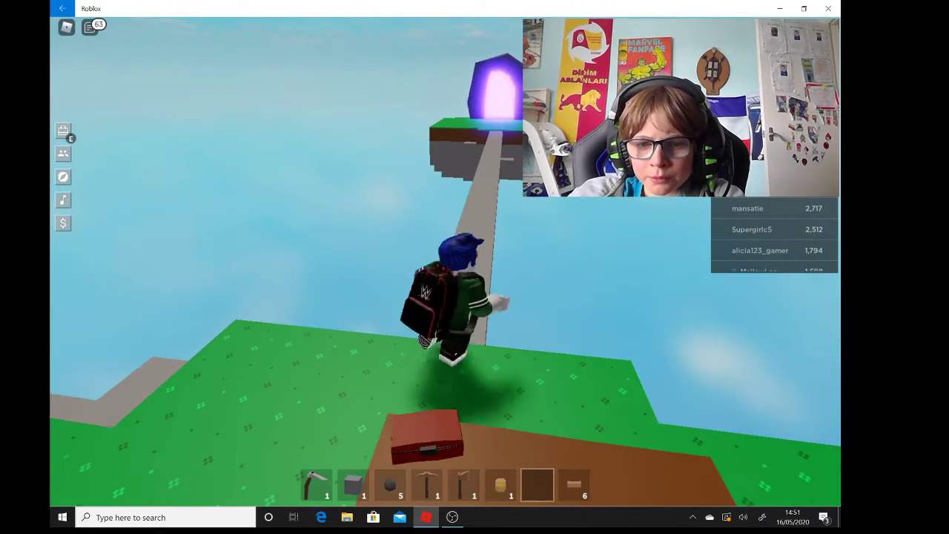
key("4")
key("w")
key("w")
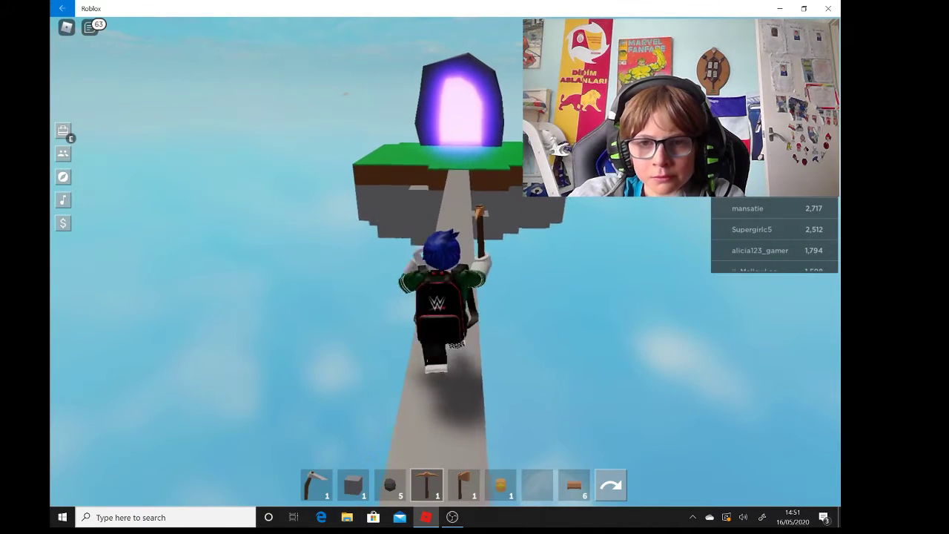
key("w")
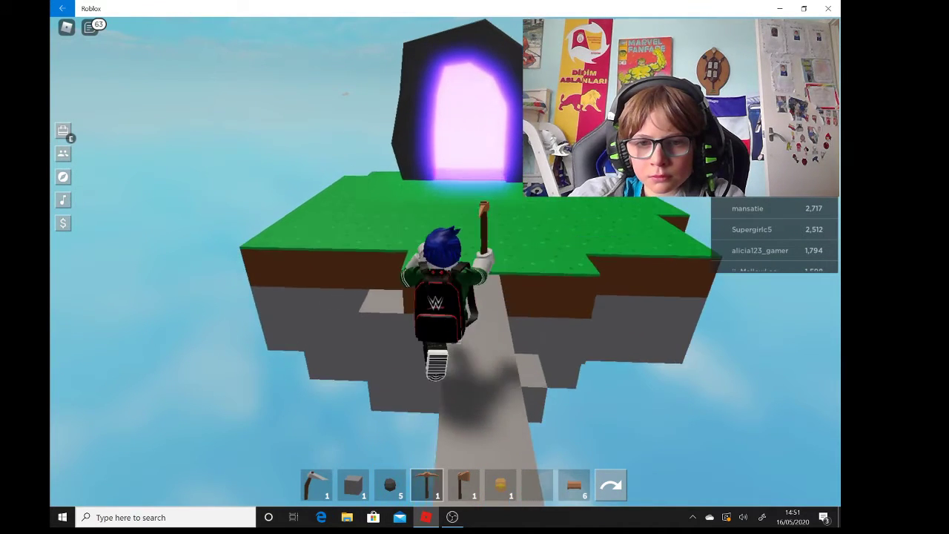
key("w")
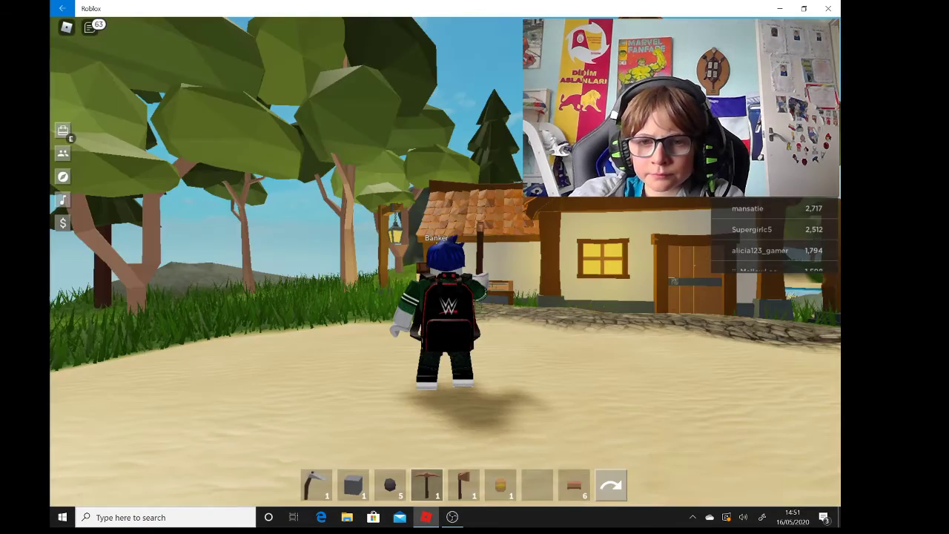
Run across the sand to the Sell Crops Merchant and open its shop
key("w")
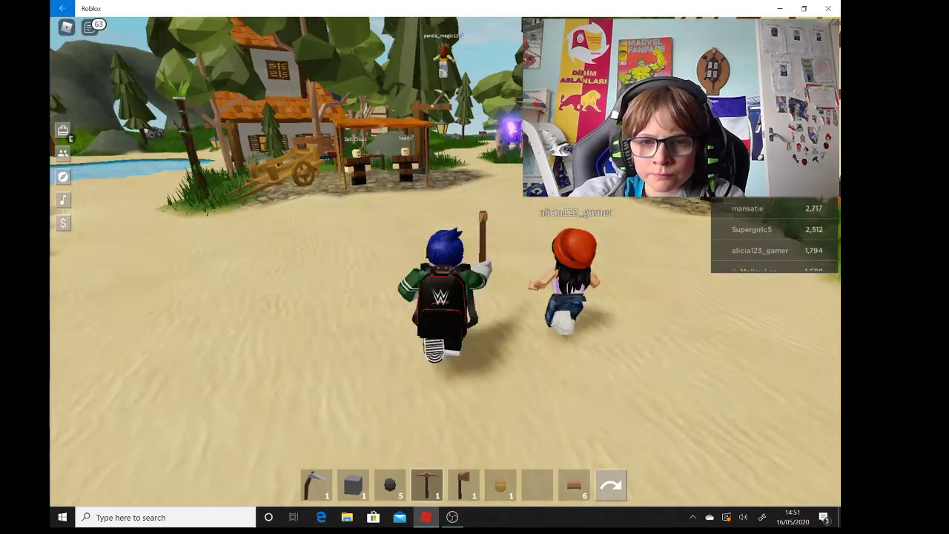
key("Left")
key("w")
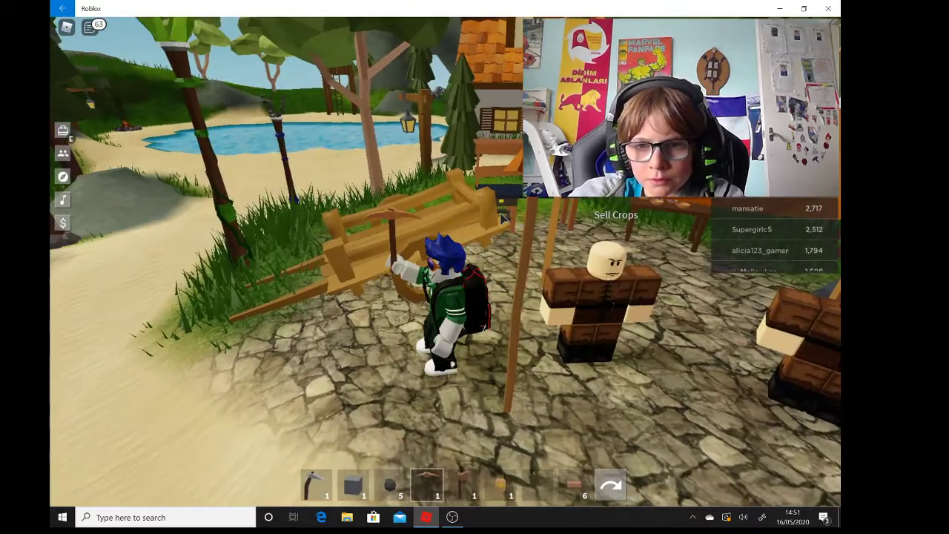
key("w")
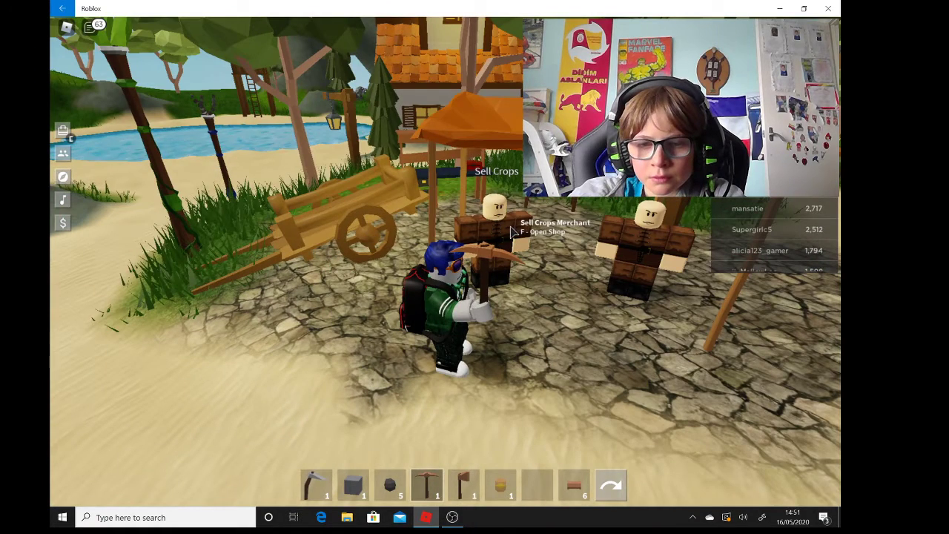
key("f")
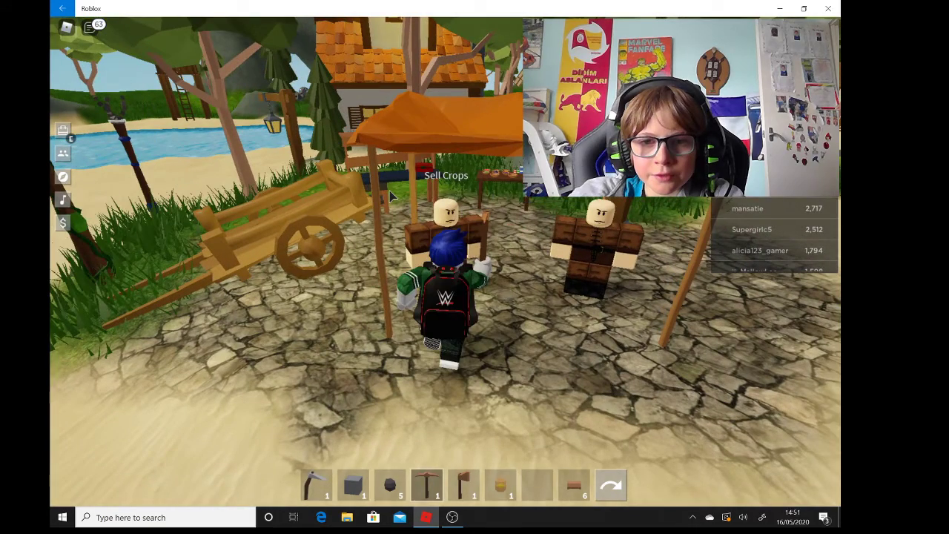
Toggle the backpack and the Sell Crops shop, noting Wheat sells for 5 Coins
key("e")
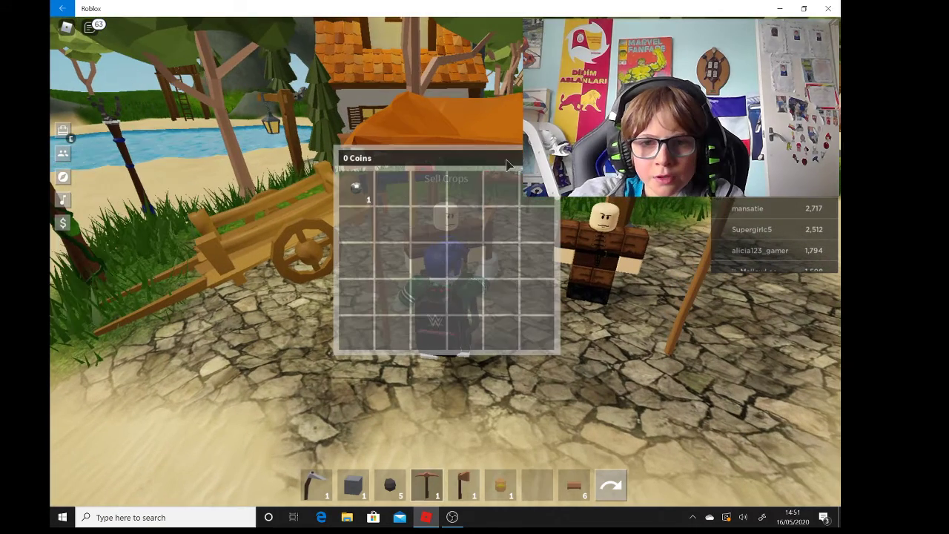
key("e")
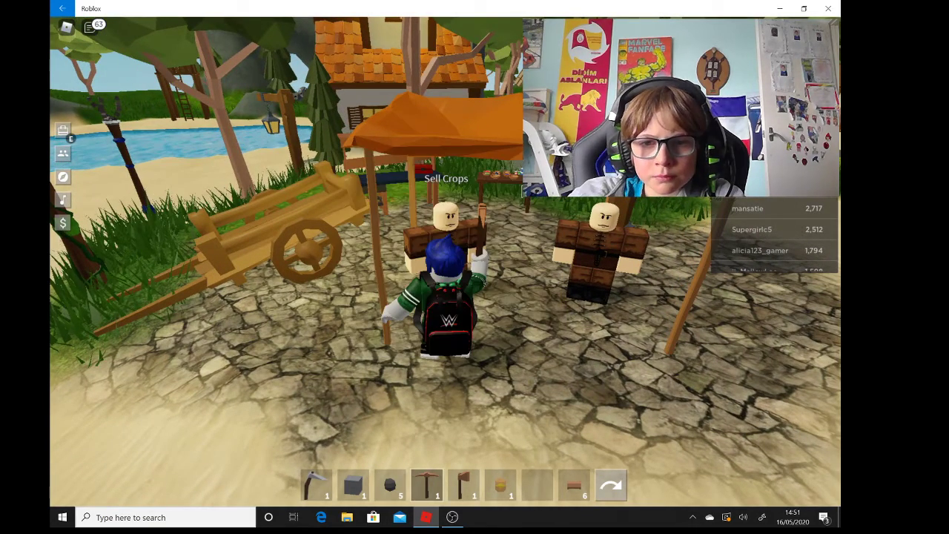
key("f")
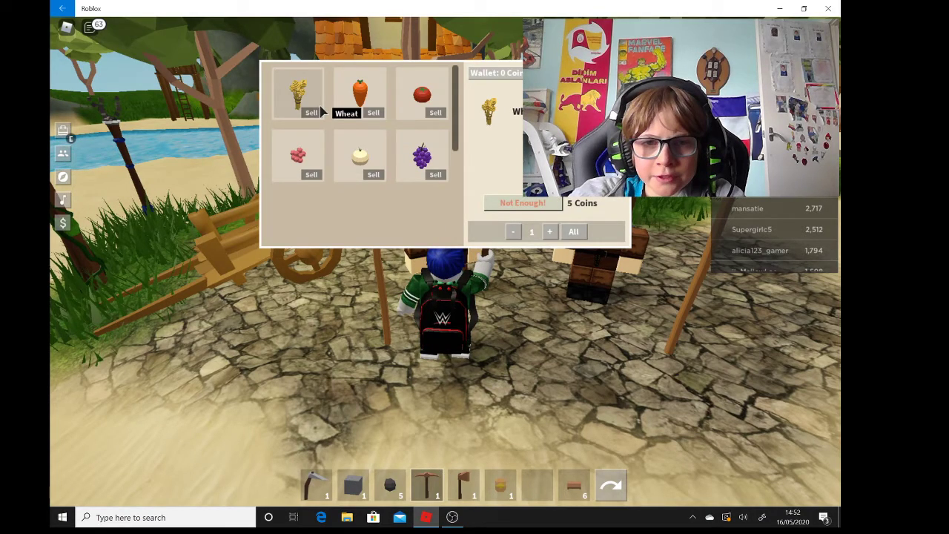
key("f")
key("e")
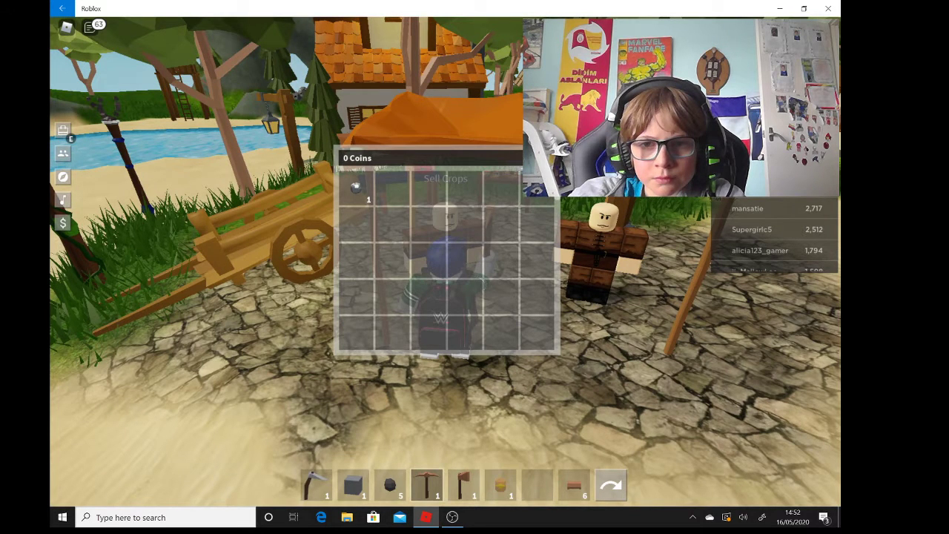
key("e")
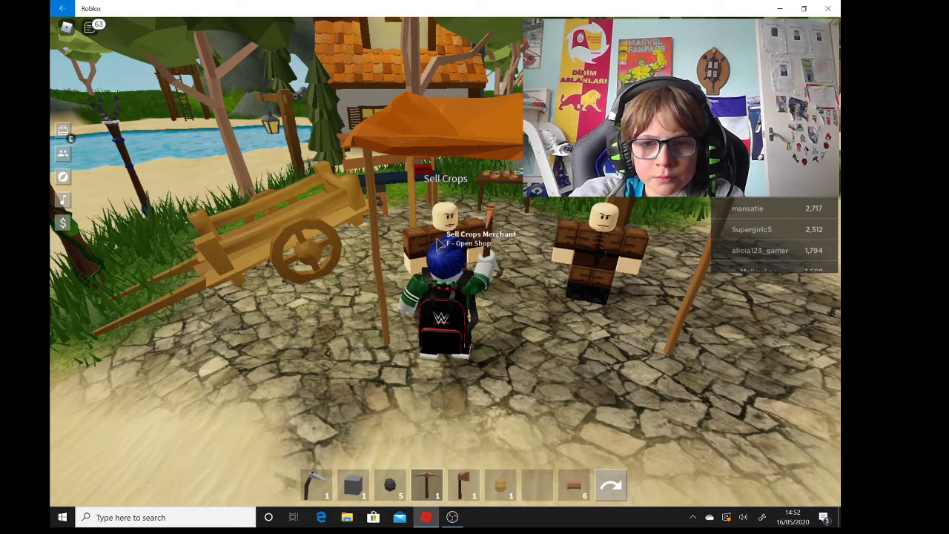
Reopen the crop shop, then leave without selling and run back toward the portal
key("f")
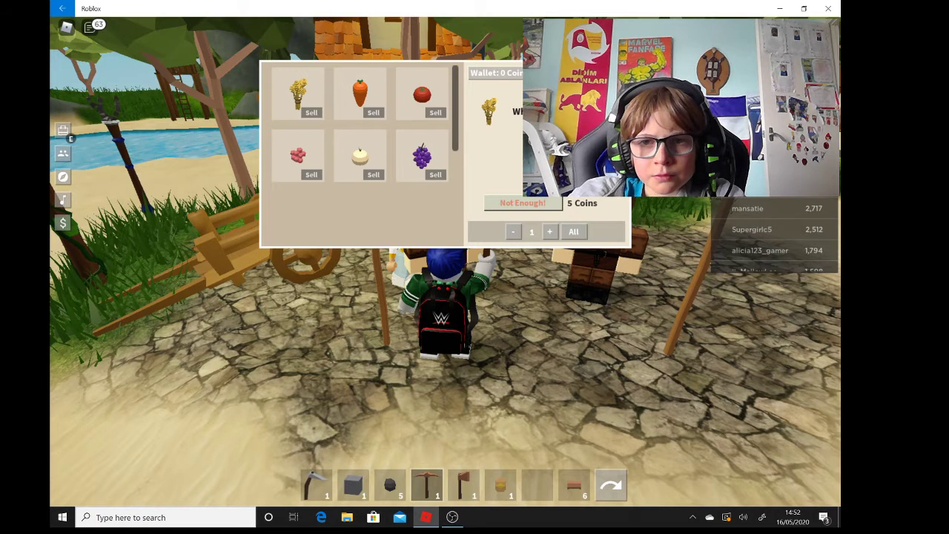
key("s")
key("w")
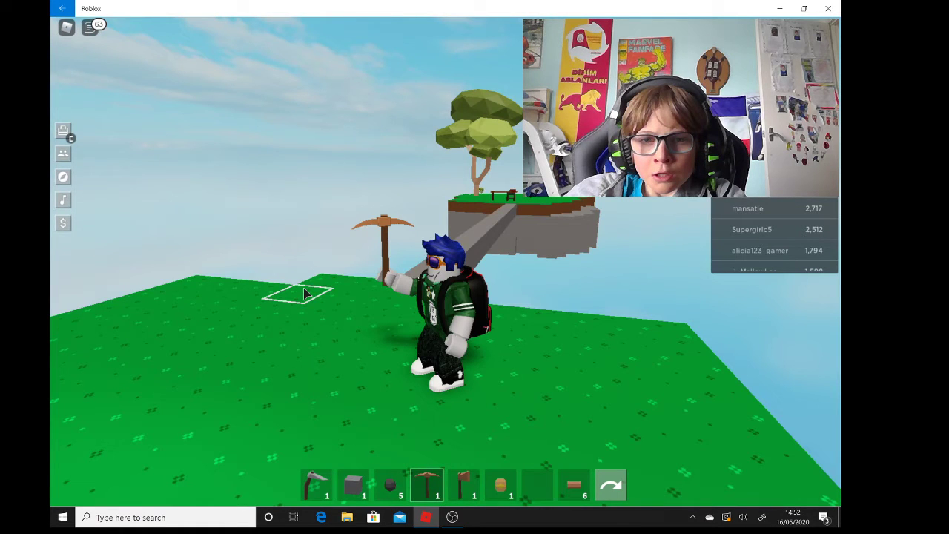
Cross the bridge to the floating island and walk past the workbench to collect a wheat
key("w")
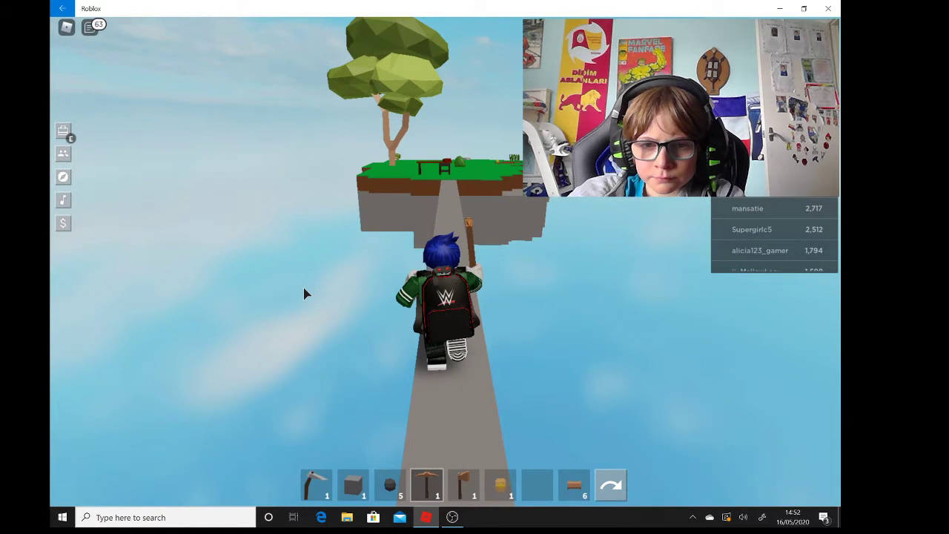
key("w")
key("w")
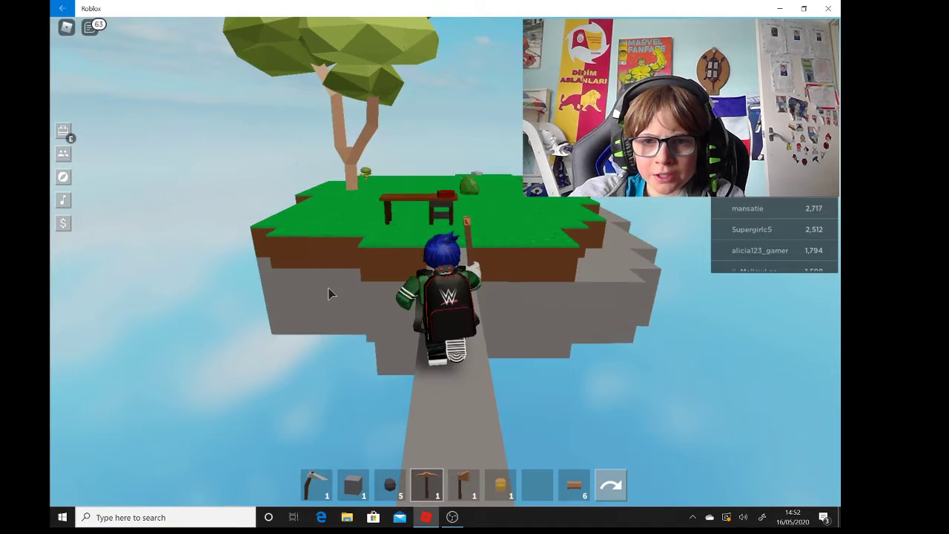
key("w")
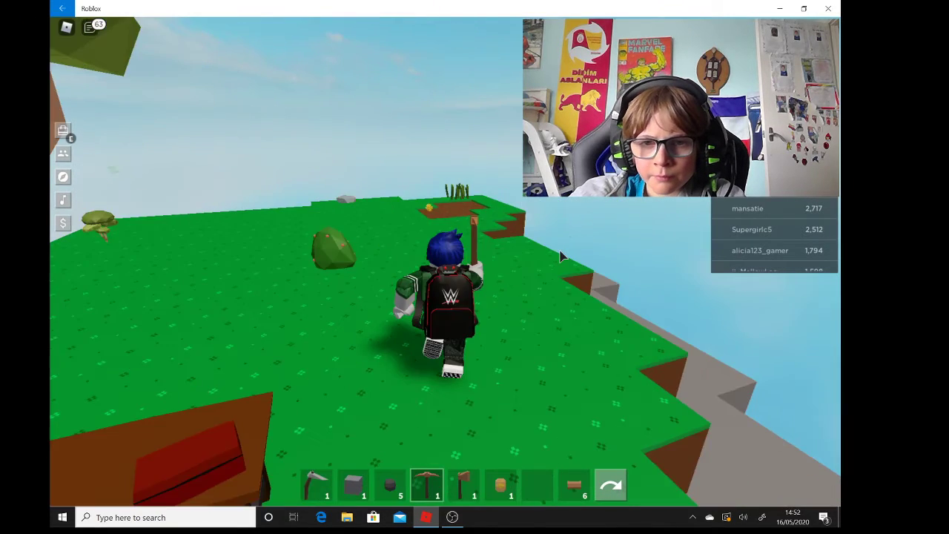
key("w")
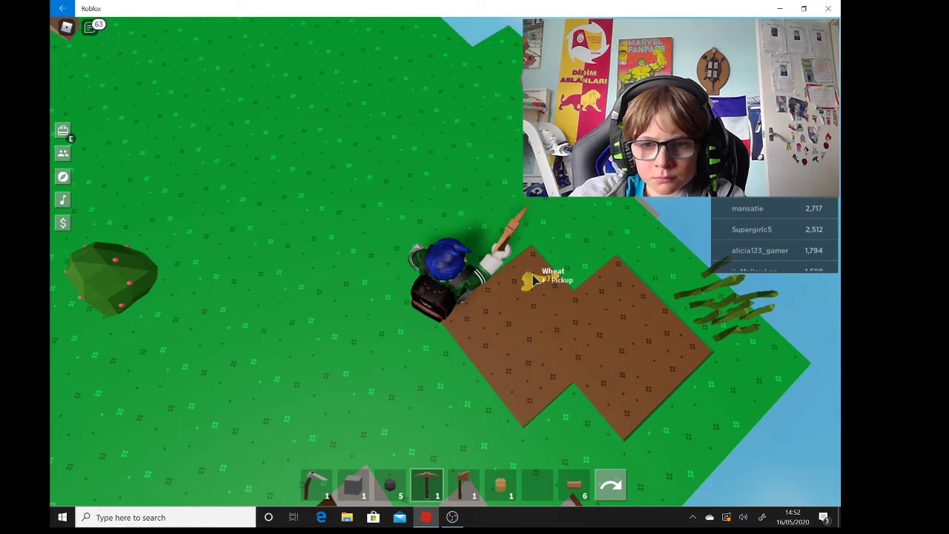
Walk across the portal bridge and enter the portal to the hub
key("w")
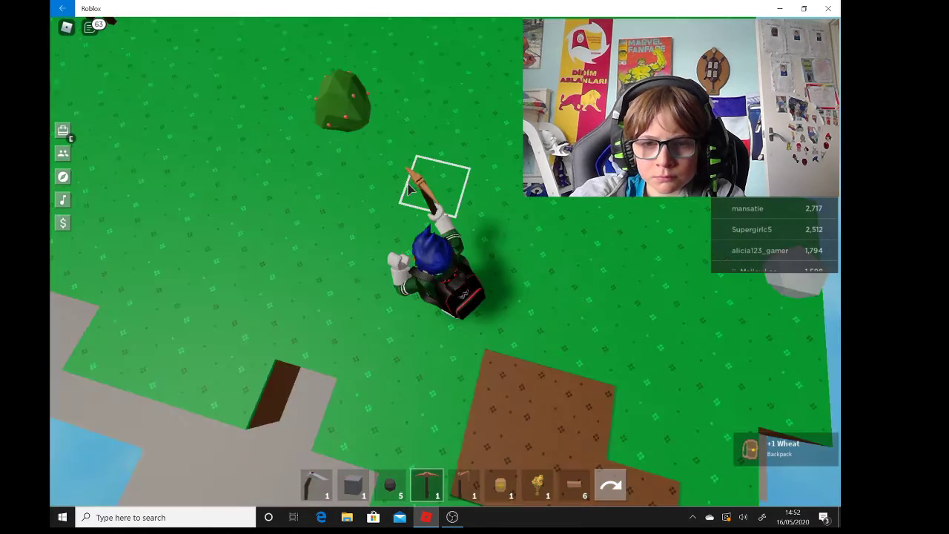
key("w")
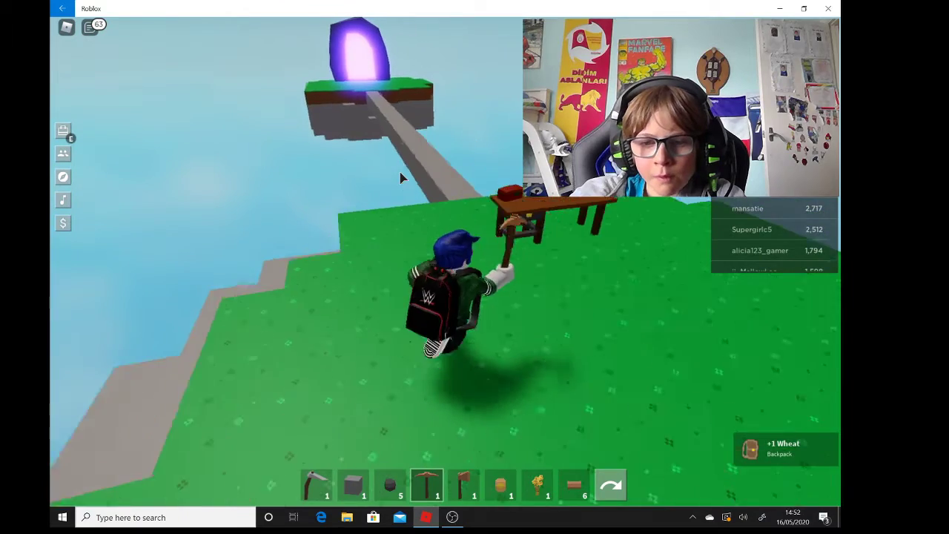
key("w")
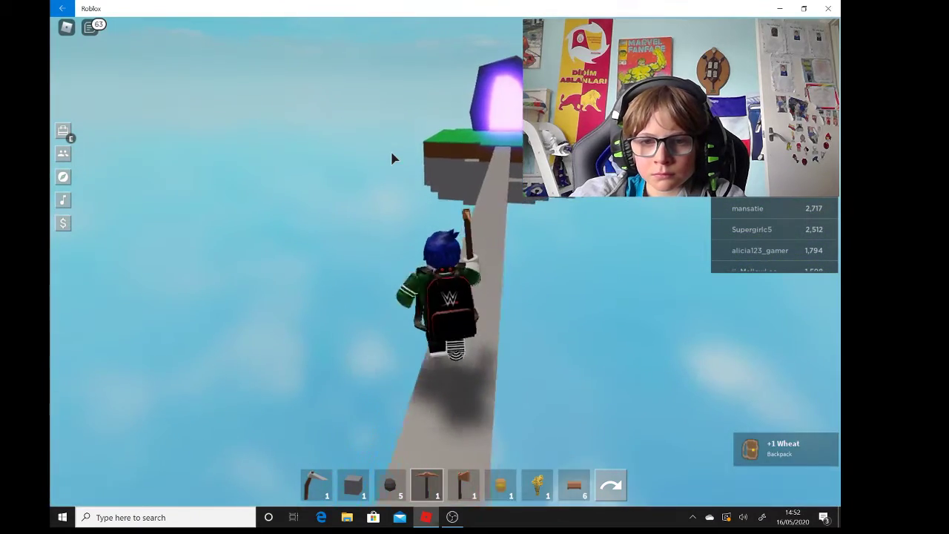
key("w")
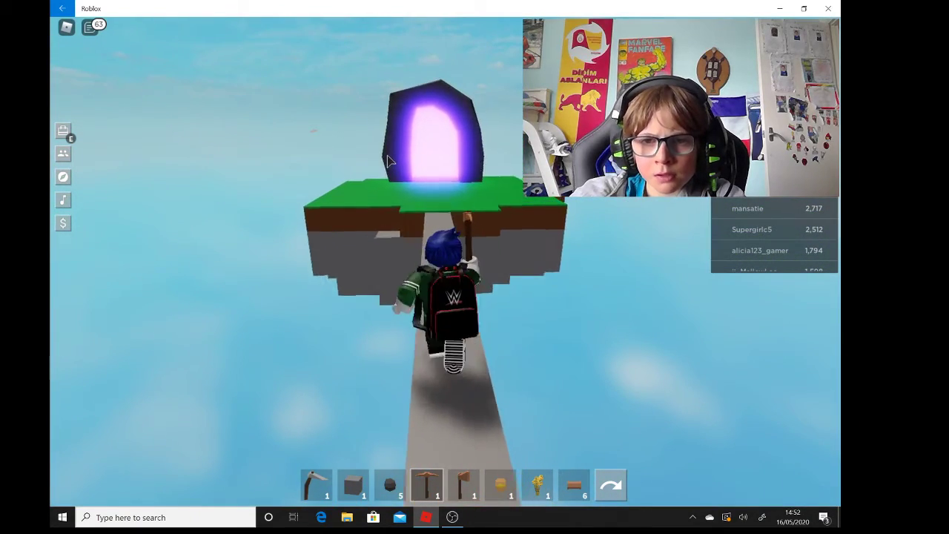
key("w")
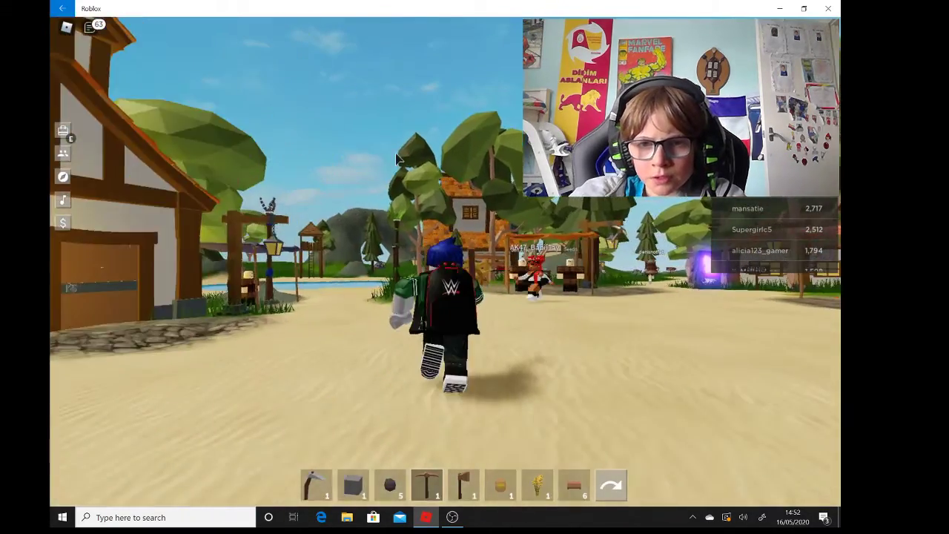
Walk under the Sell Crops stall, briefly opening and closing the merchant's shop
key("Left")
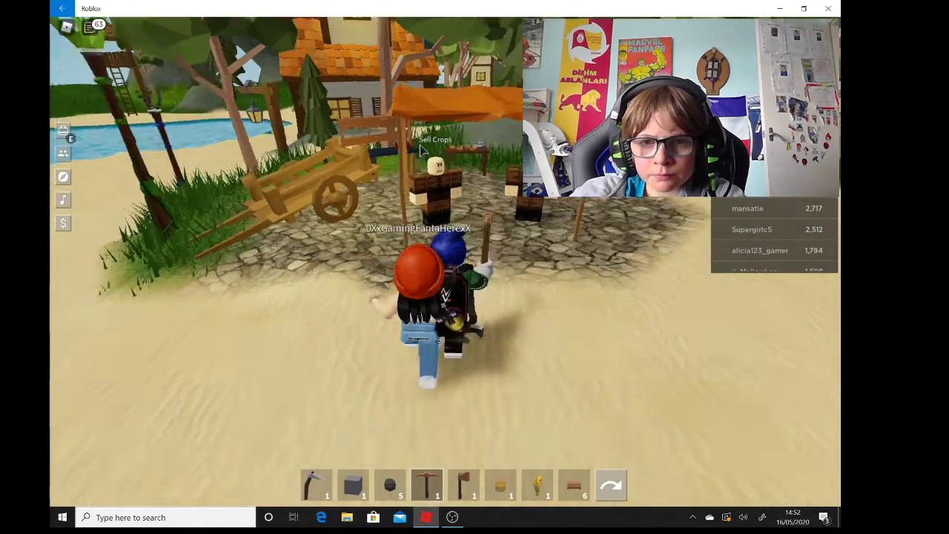
key("w")
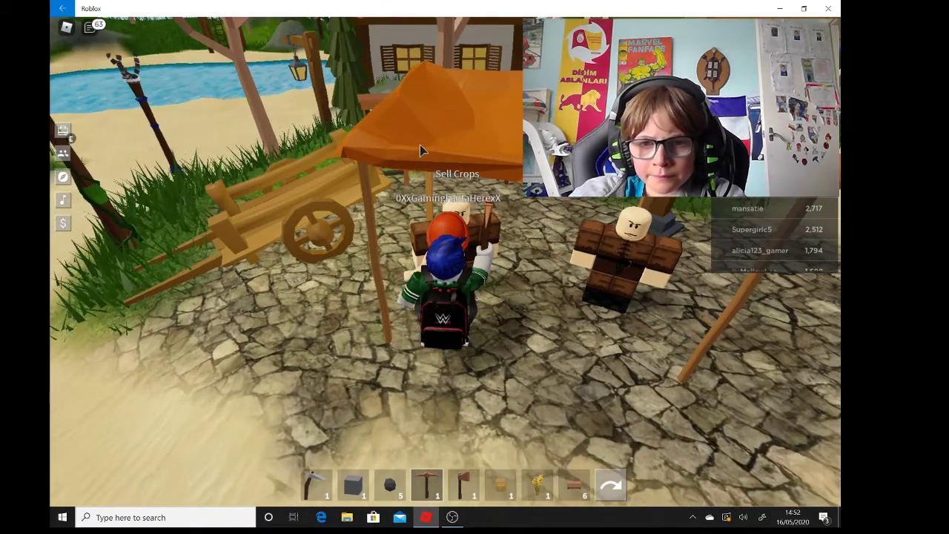
key("w")
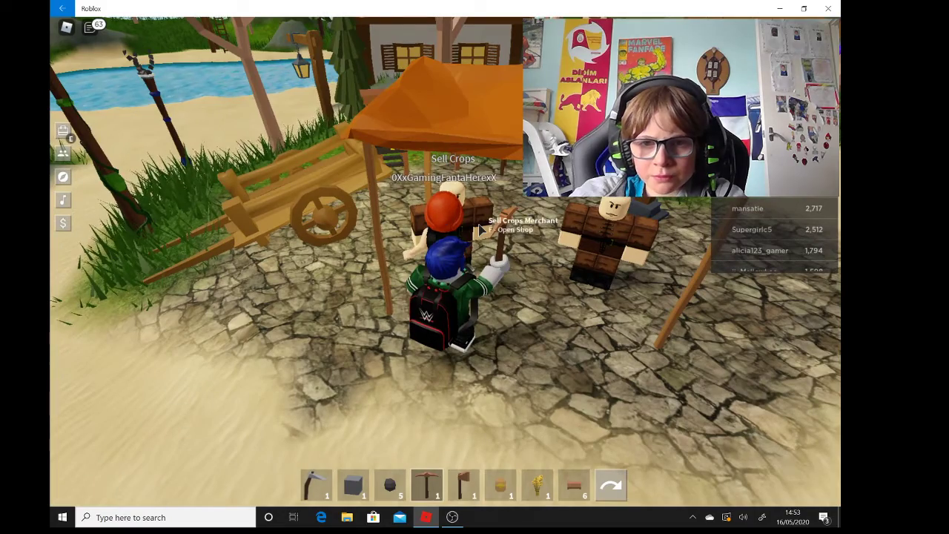
key("f")
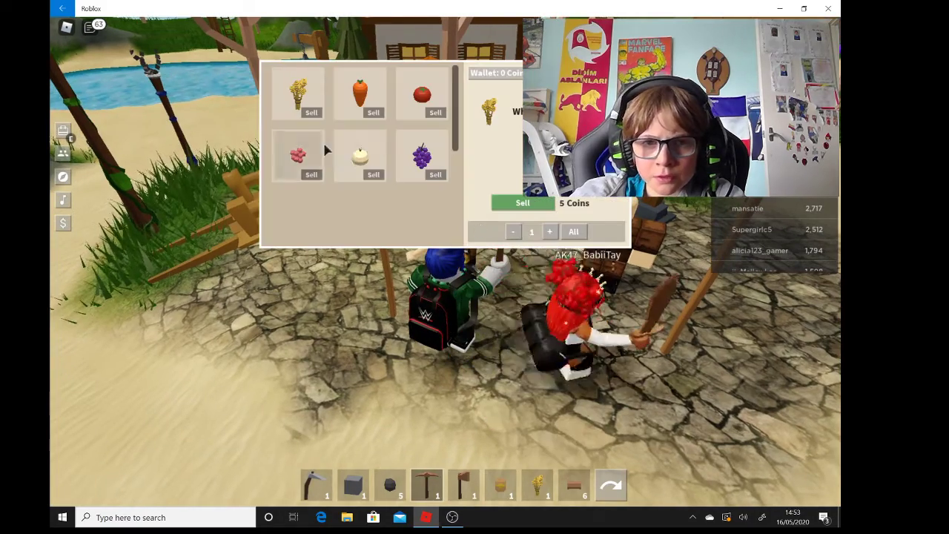
key("f")
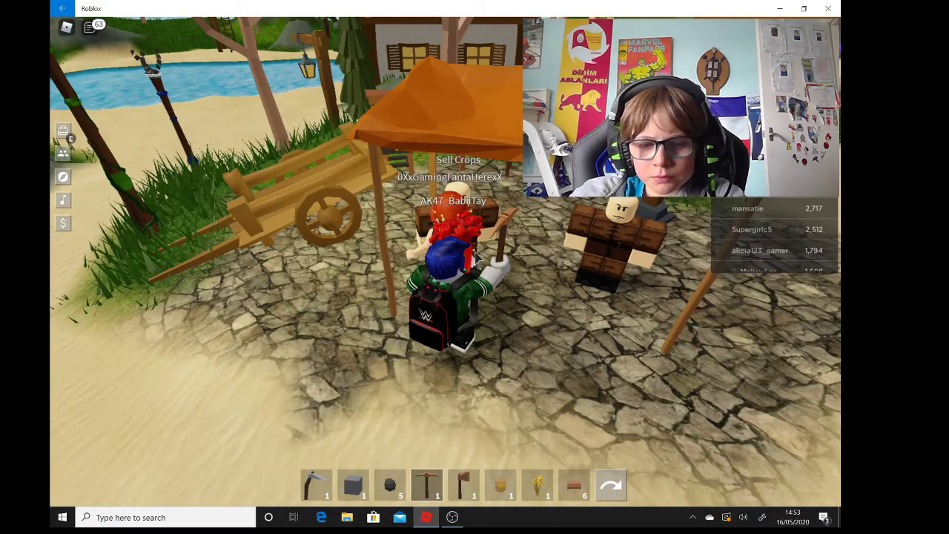
Approach the merchant, sell the wheat for 5 coins, and close the shop
key("a")
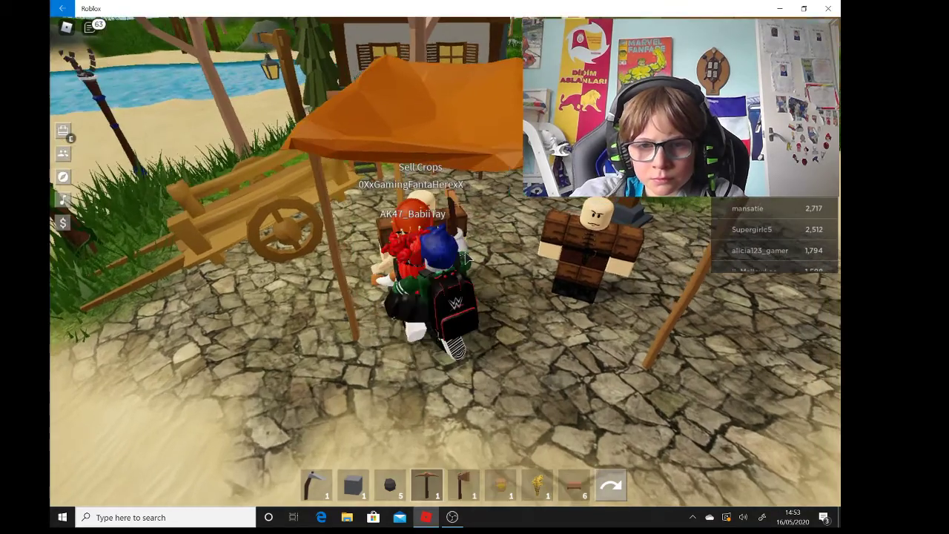
key("w")
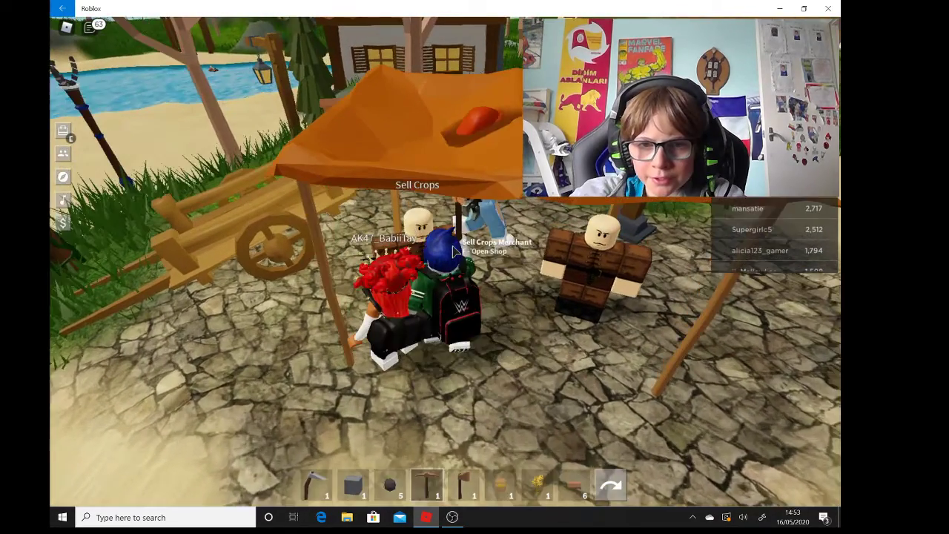
key("w")
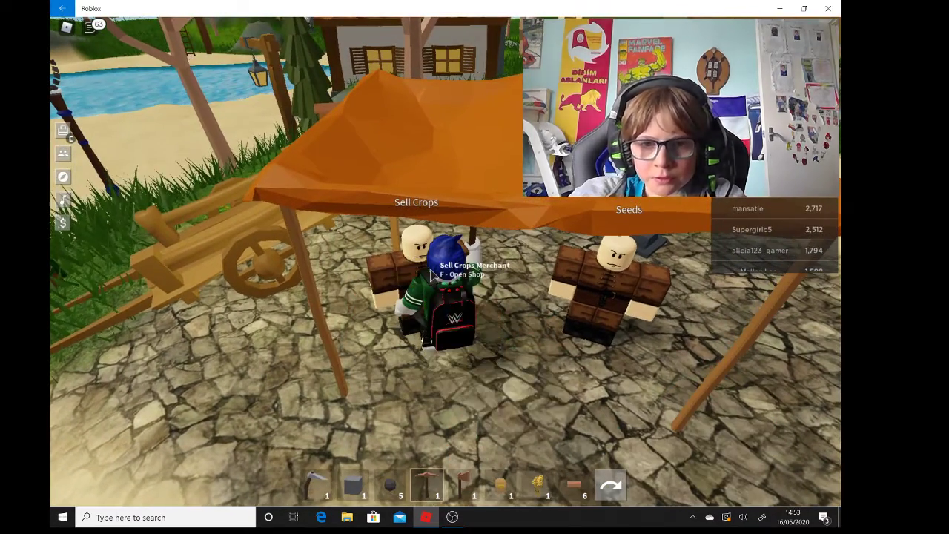
key("f")
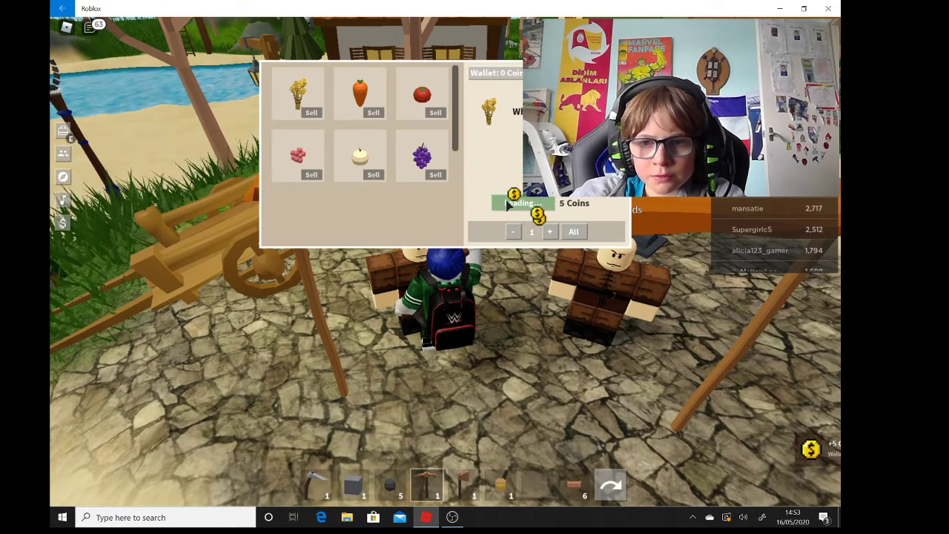
key("s")
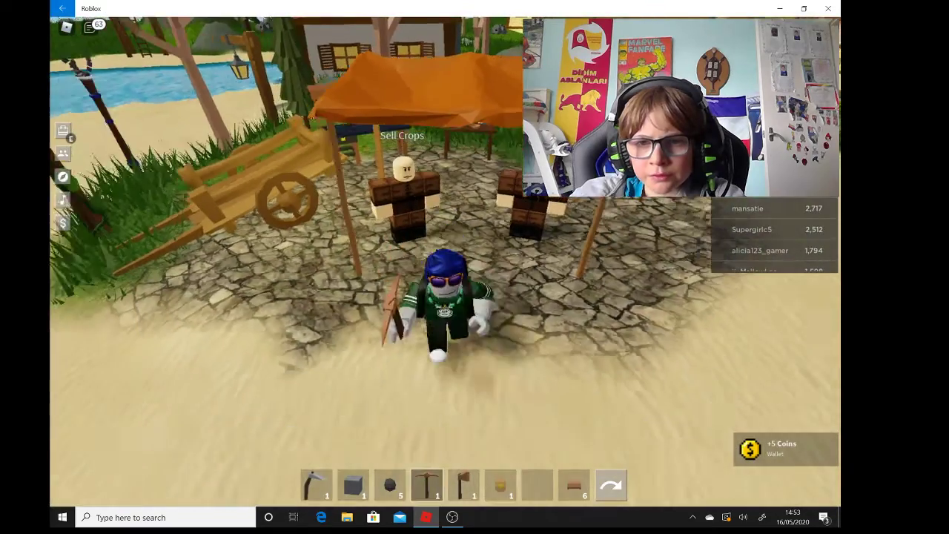
Run along the sandy forest trail past the purple portal to the Adventurer
key("d")
key("w")
key("w")
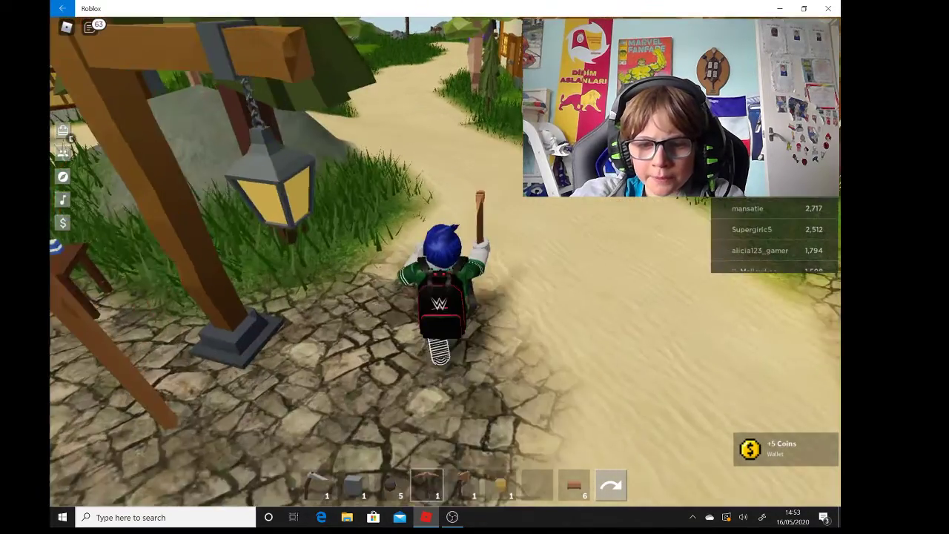
key("w")
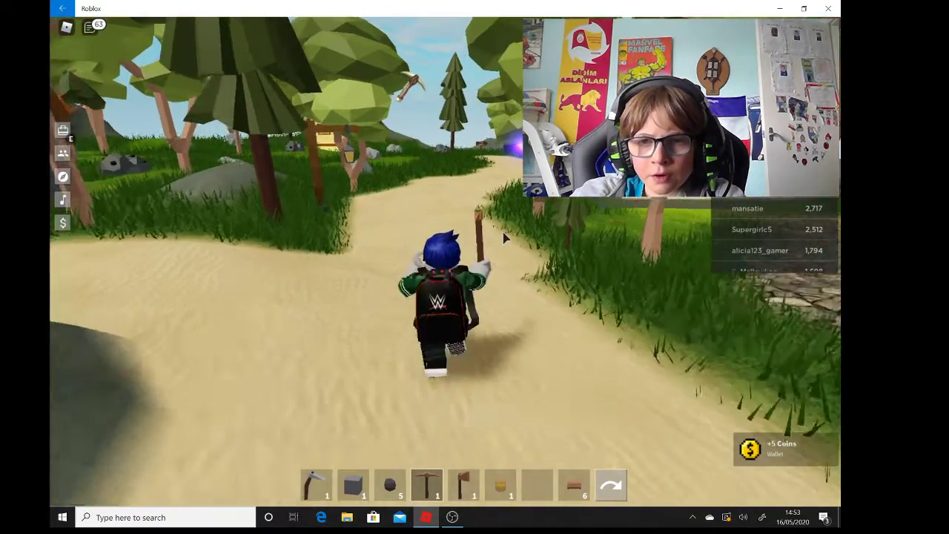
key("w")
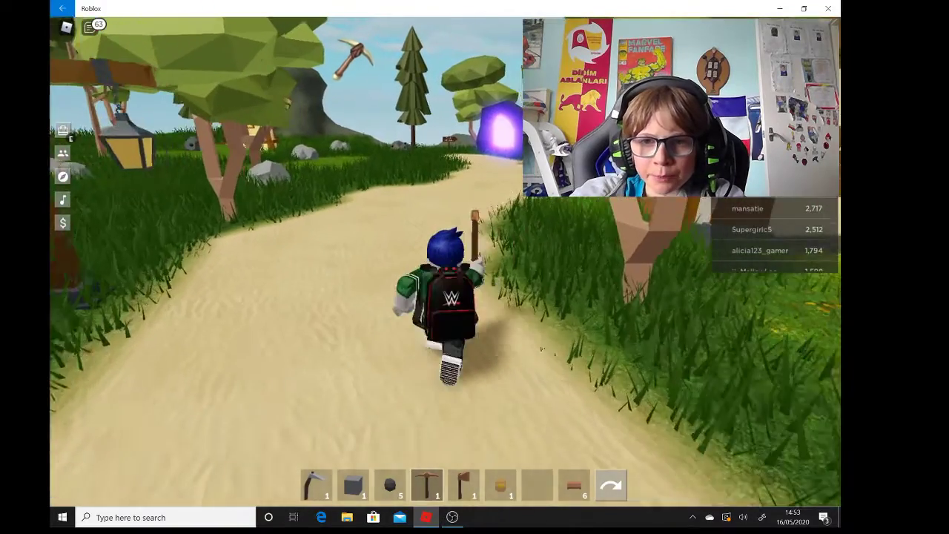
key("w")
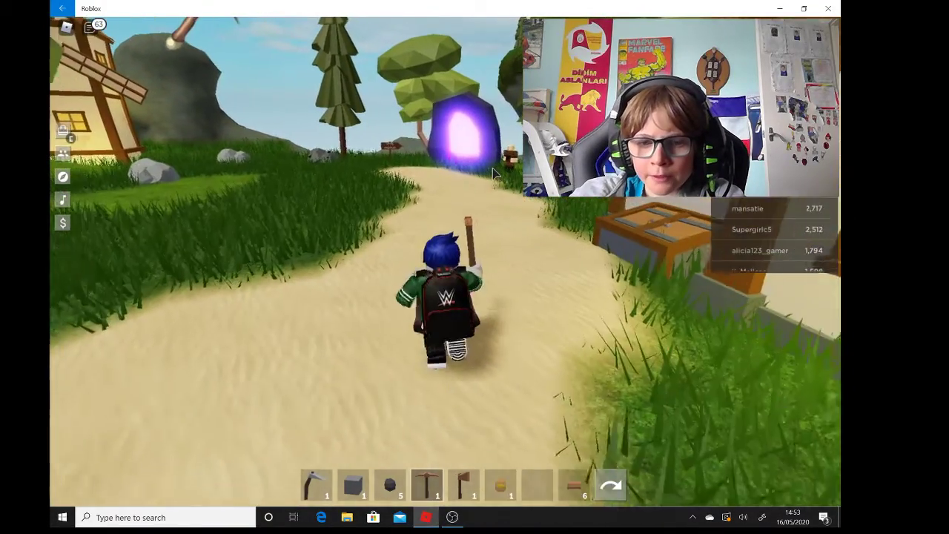
key("w")
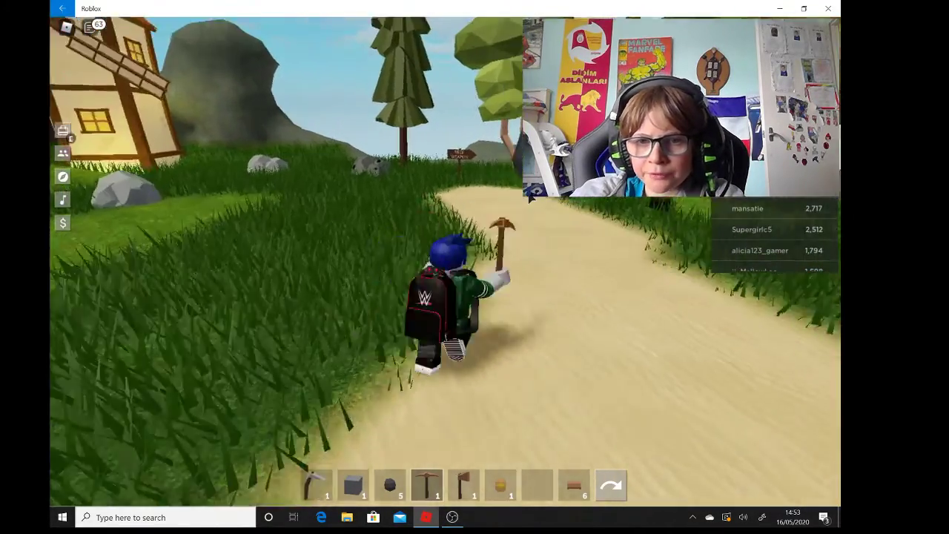
key("w")
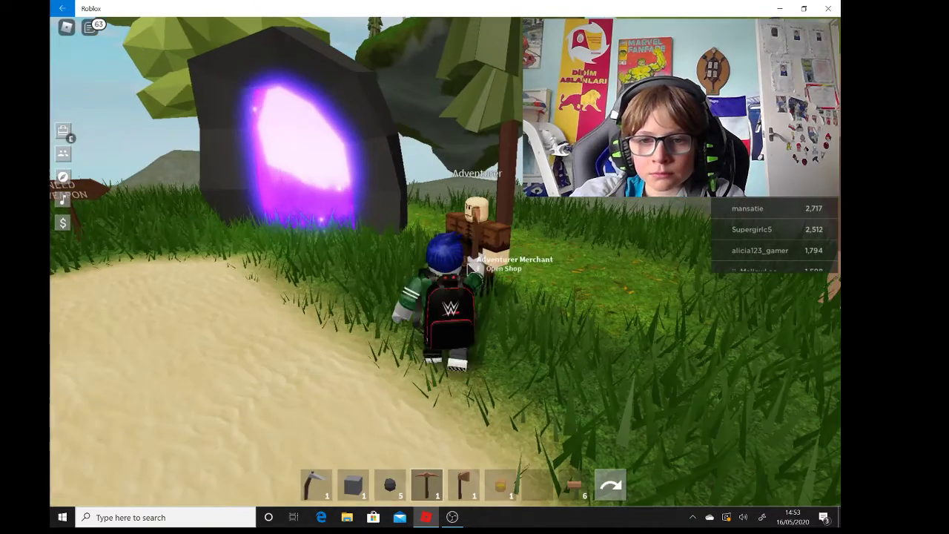
Browse the Adventurer shop, finding the Slime Island Key costs 200 coins, then close it
key("e")
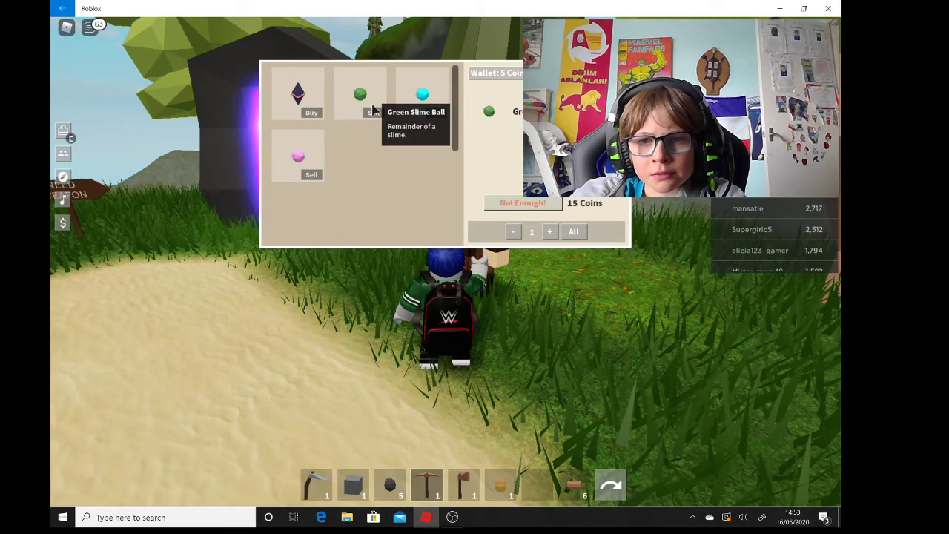
key("w")
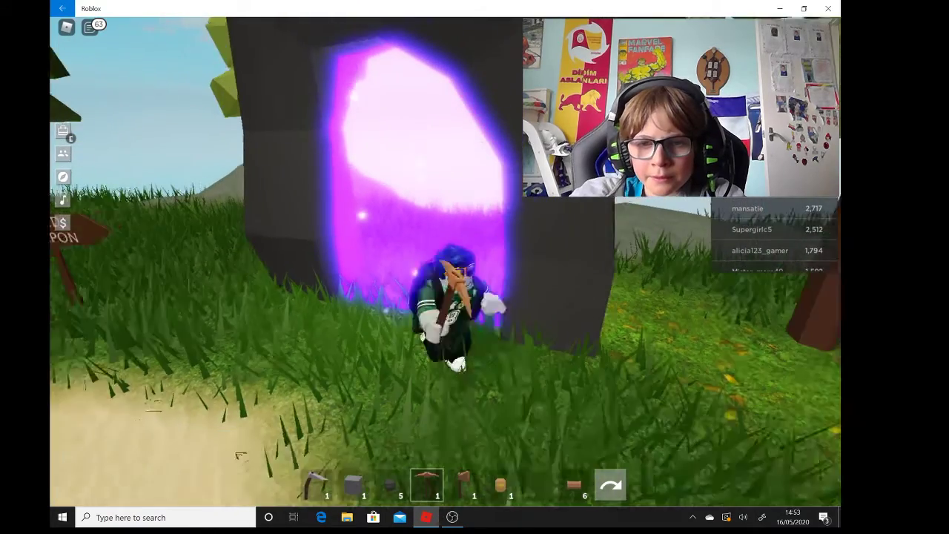
key("s")
key("d")
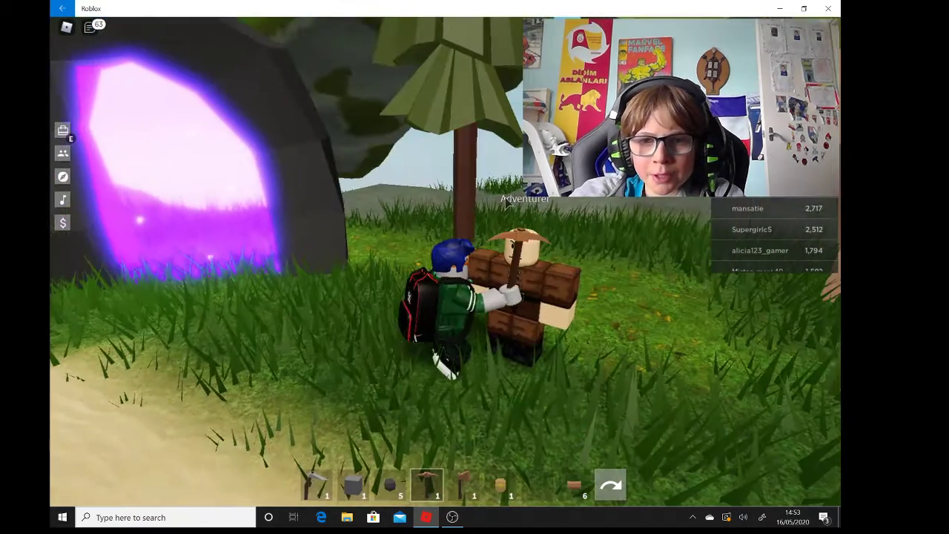
key("f")
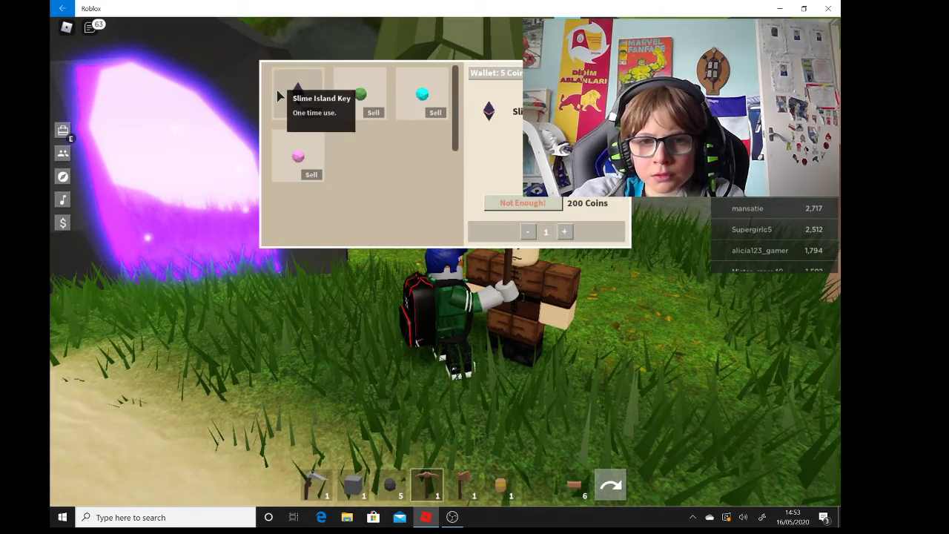
key("f")
Walk back along the sand path past the portal to the Blocks Merchant
key("s")
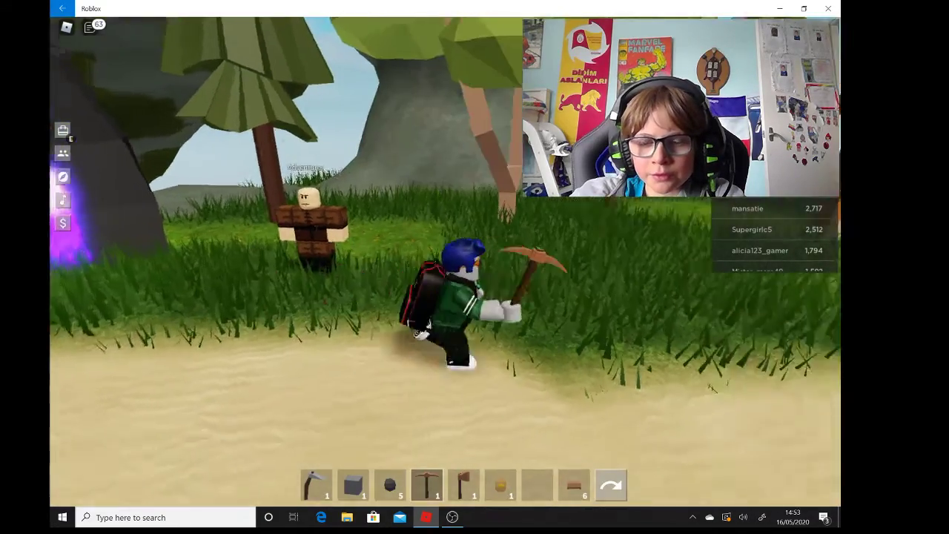
key("w")
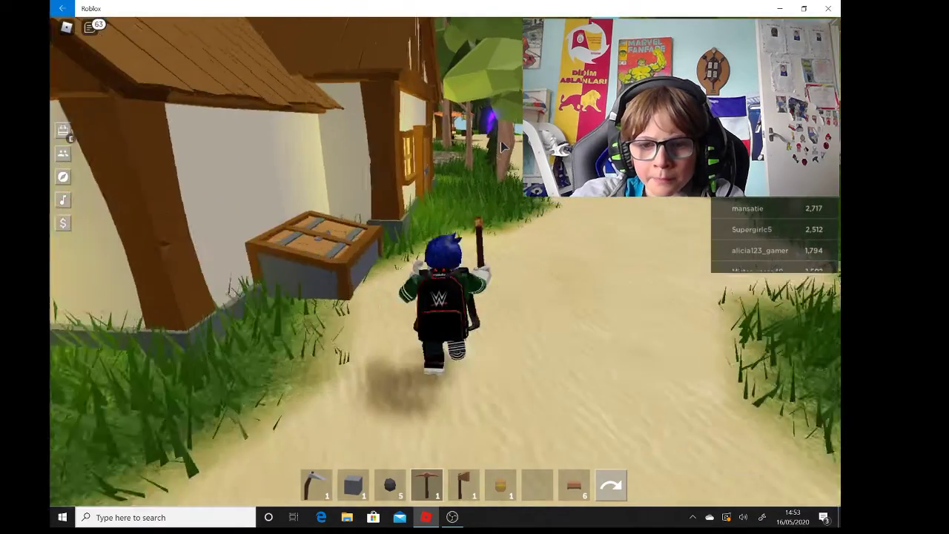
key("w")
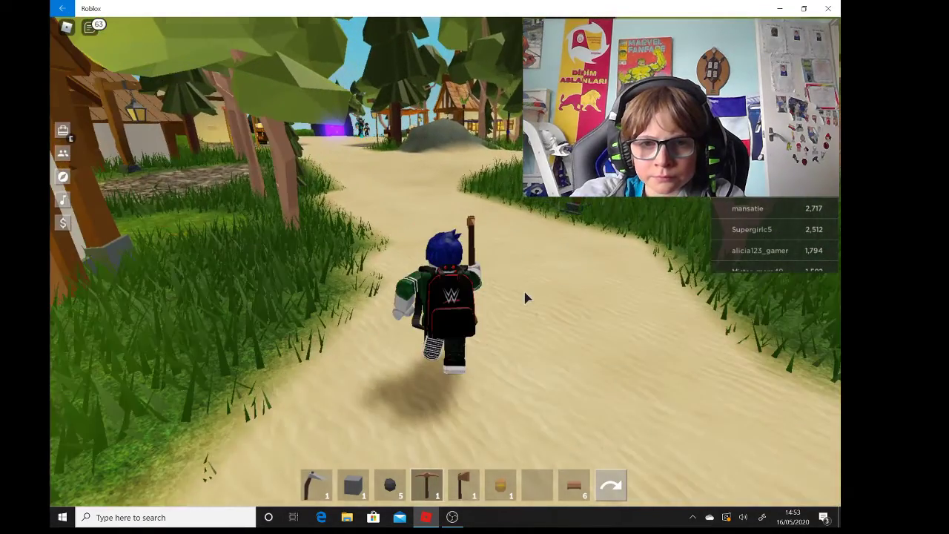
key("w")
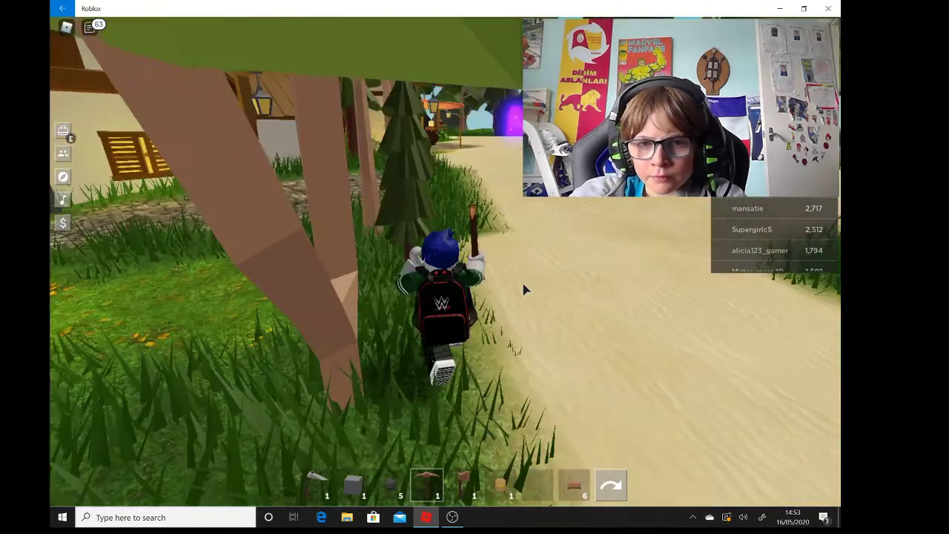
key("w")
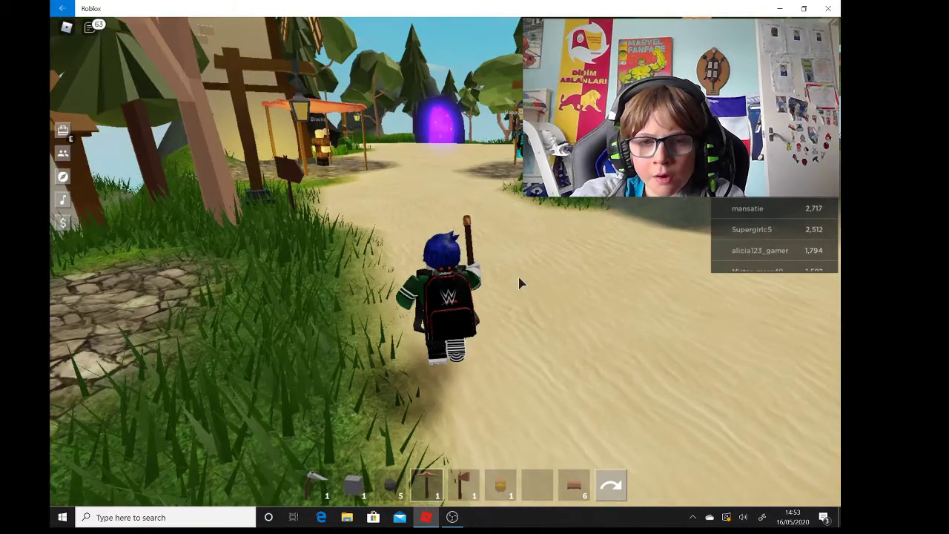
key("w")
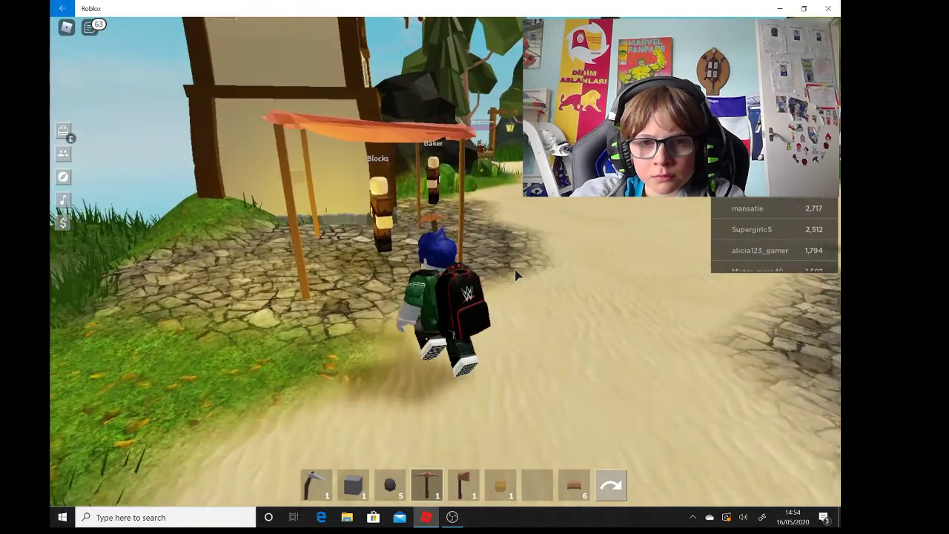
key("w")
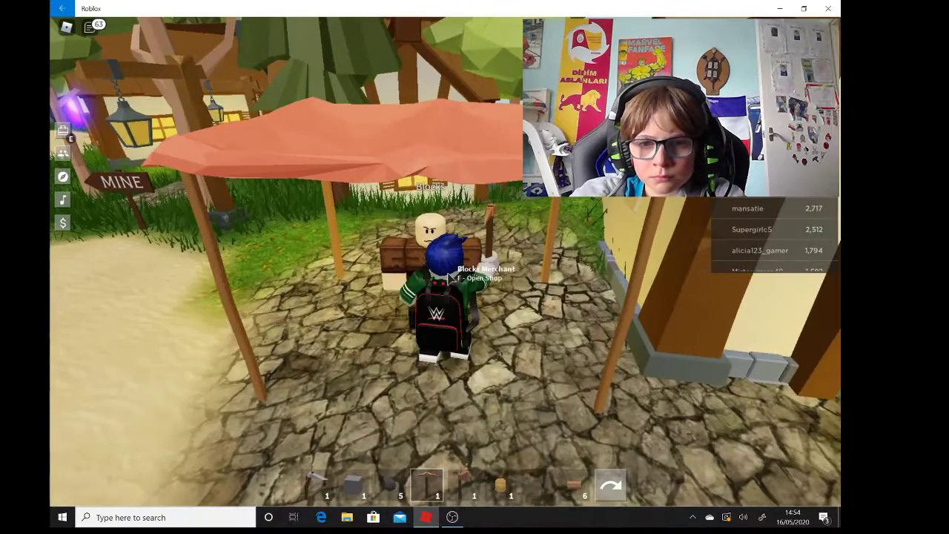
Browse Blocks Merchant prices, such as Grass for 5 coins, then walk away
key("f")
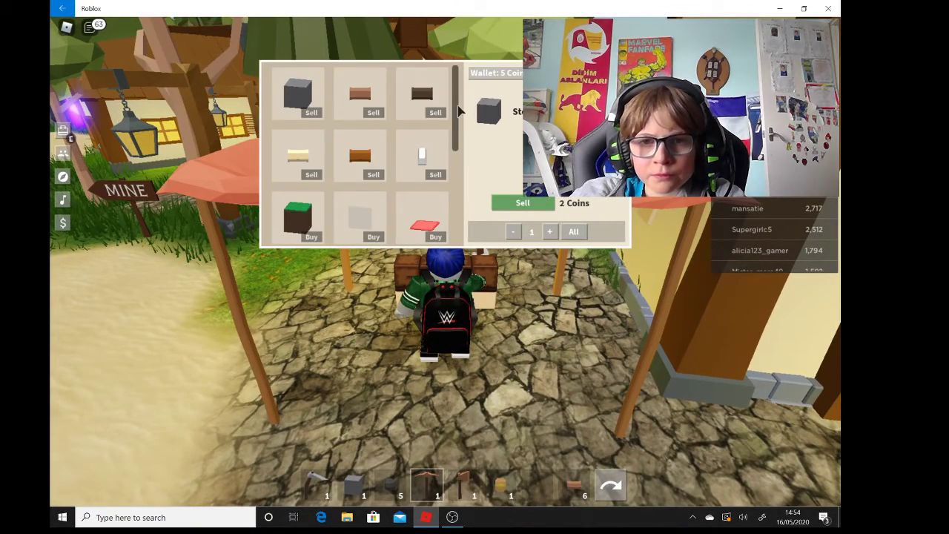
left_click_drag(460, 110, 468, 149)
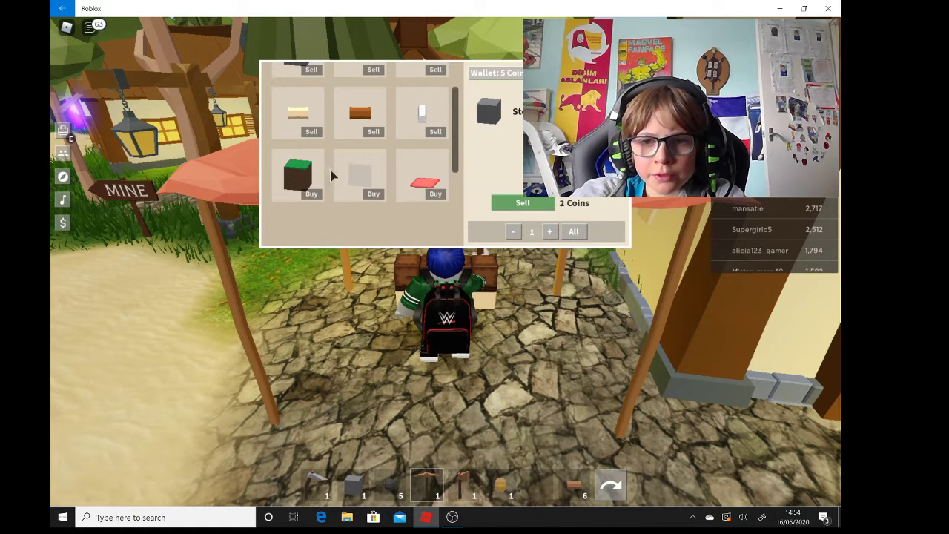
left_click(403, 184)
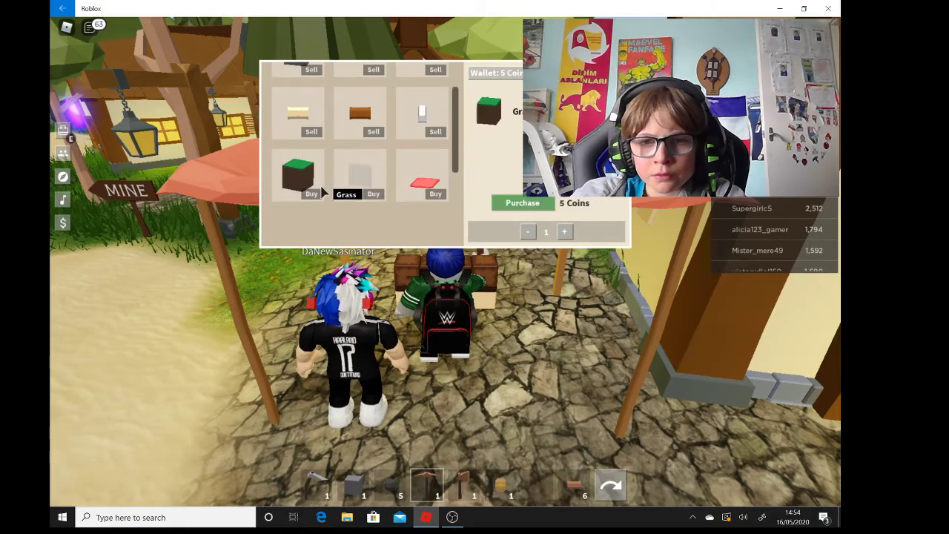
key("s")
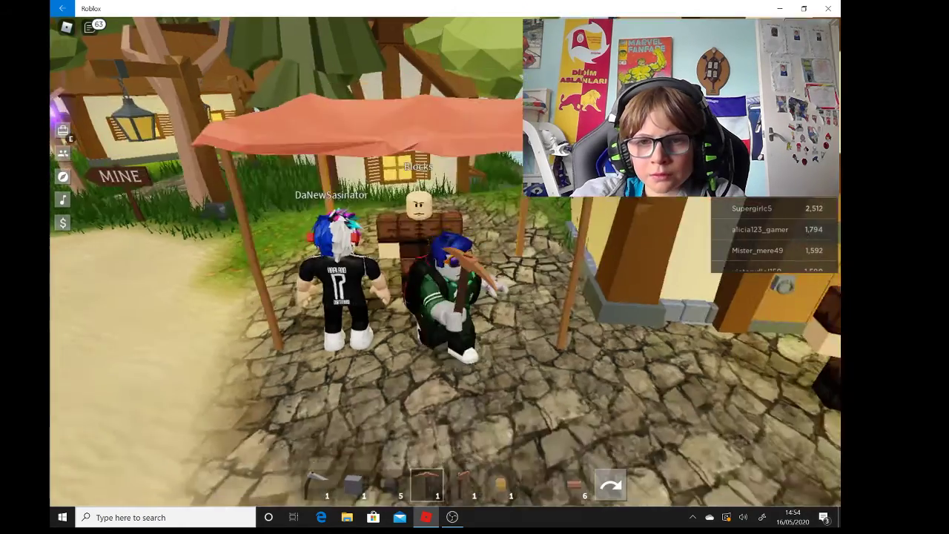
key("w")
Run through the purple portal back home and onto the dirt patch
key("w")
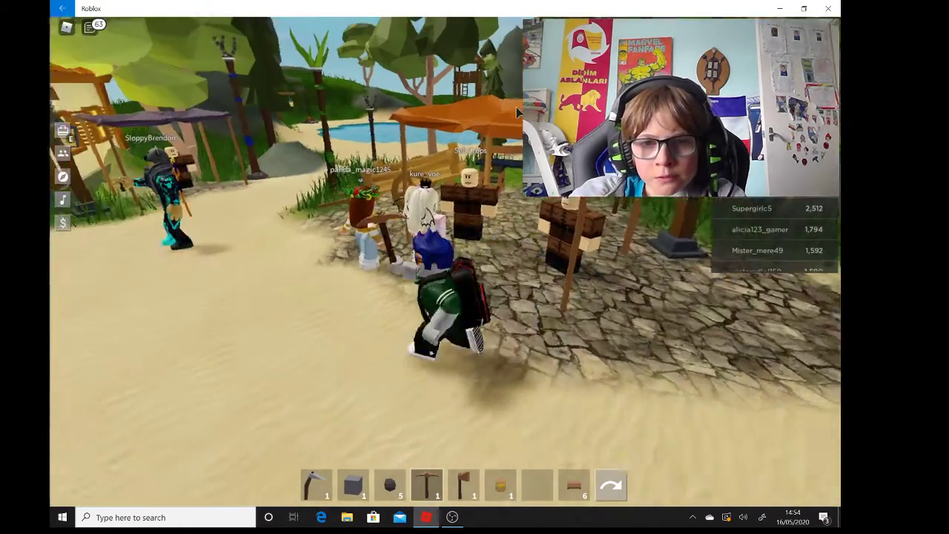
key("w")
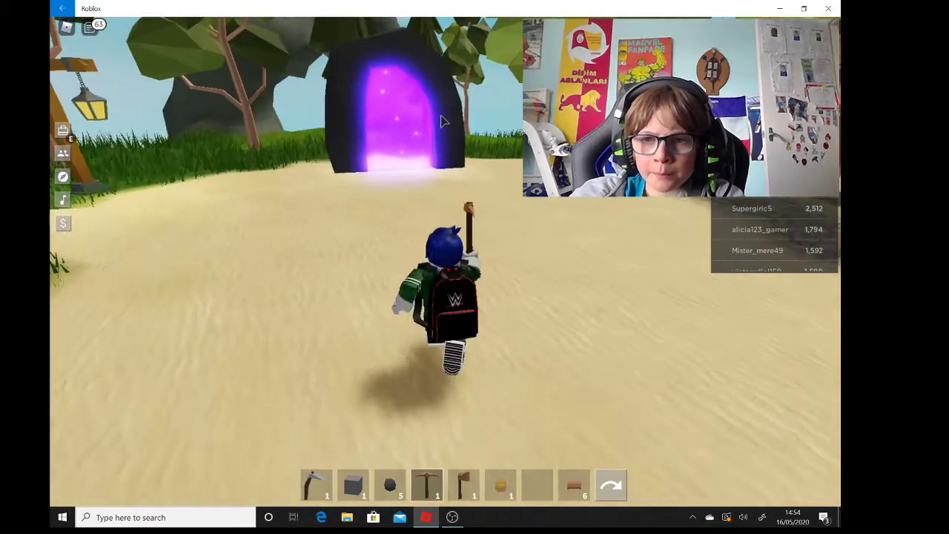
key("w")
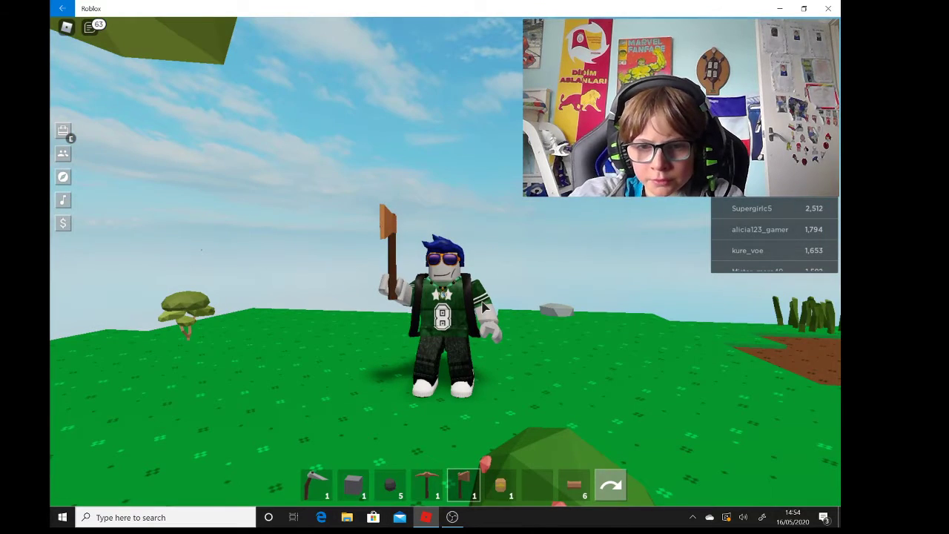
key("w")
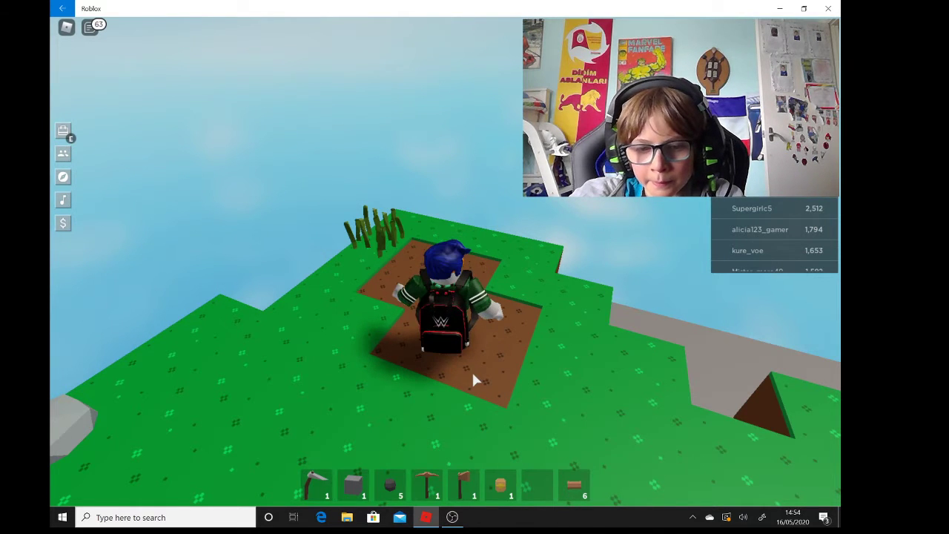
Plant wheat seeds from hotbar slot 4 in the dirt patch, then walk off
key("4")
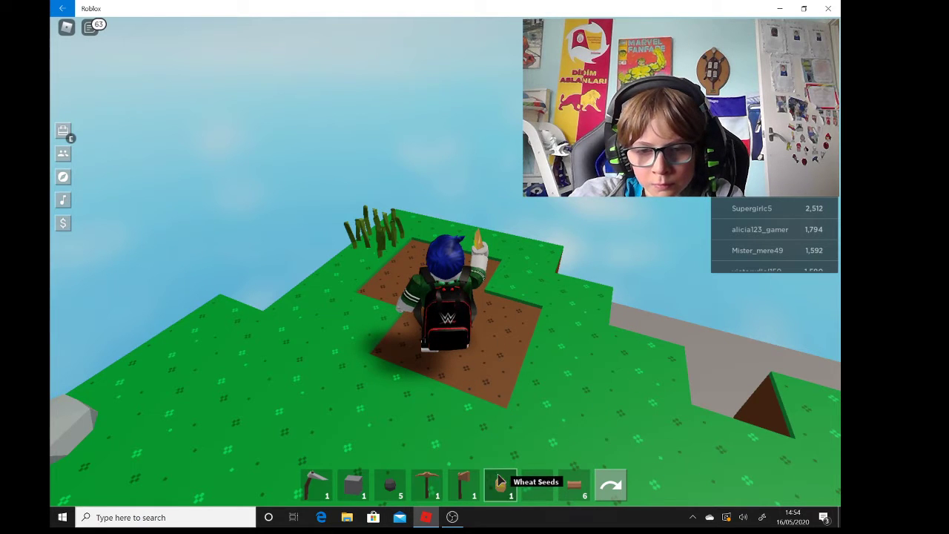
left_click(492, 376)
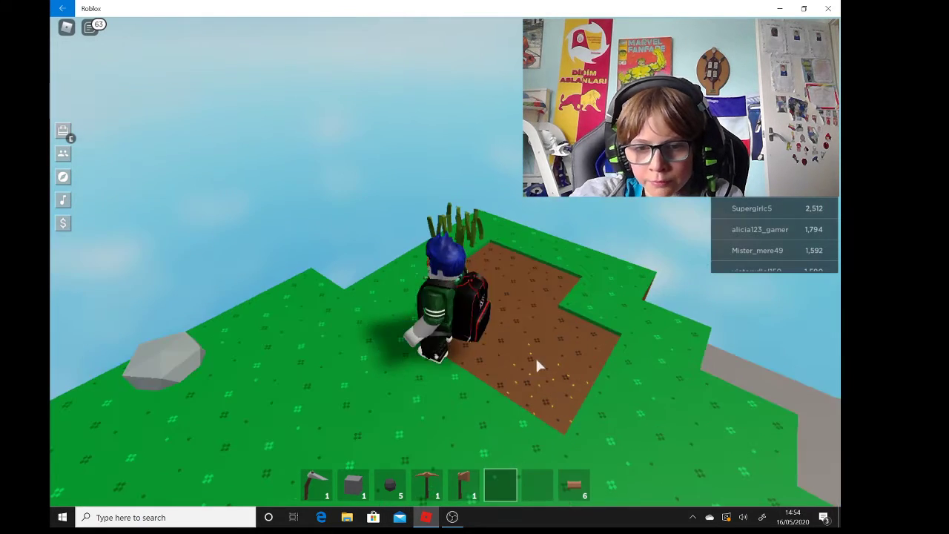
key("s")
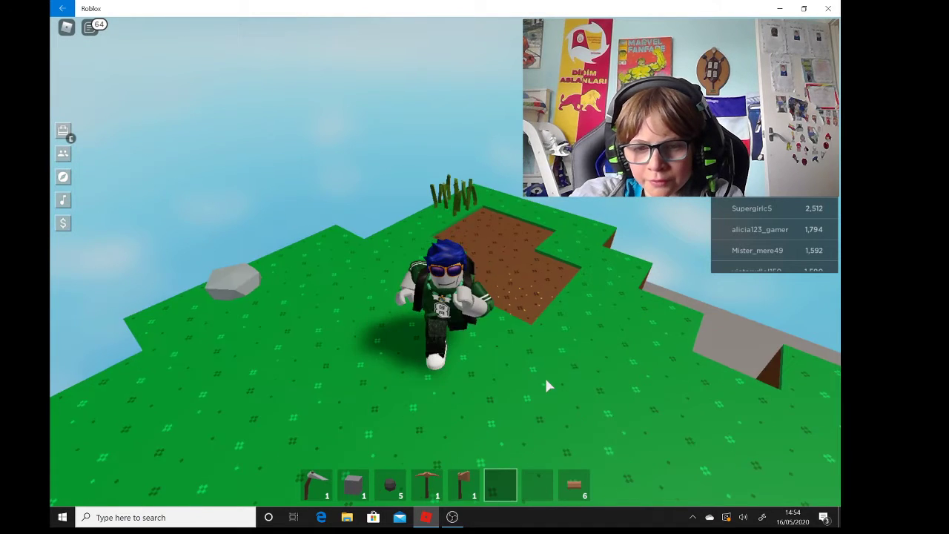
key("w")
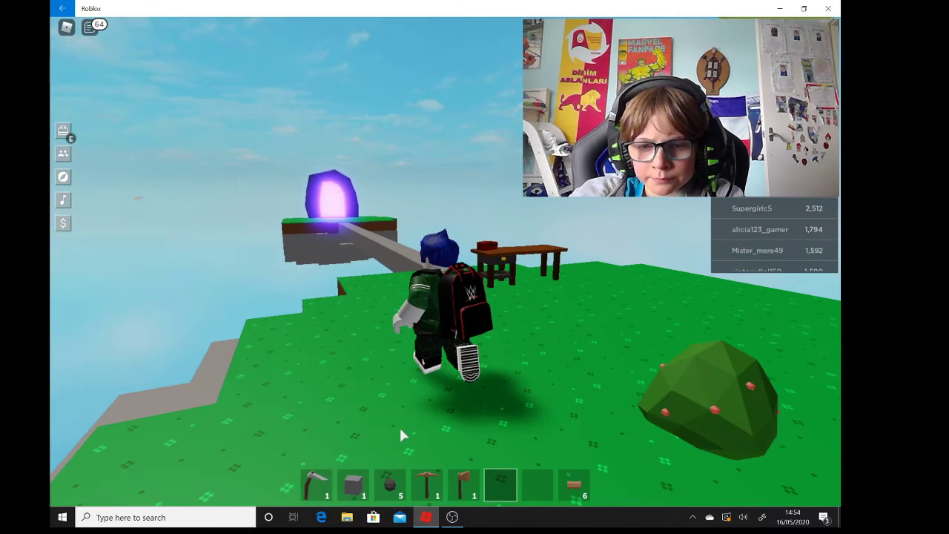
Equip the Wooden Pickaxe and harvest a berry from the Berry Bush
left_click(426, 486)
key("s")
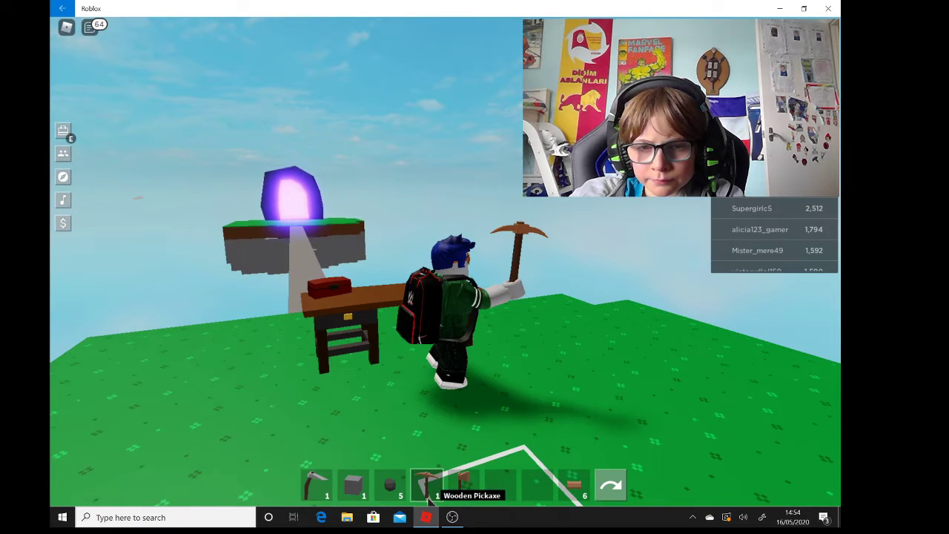
key("s")
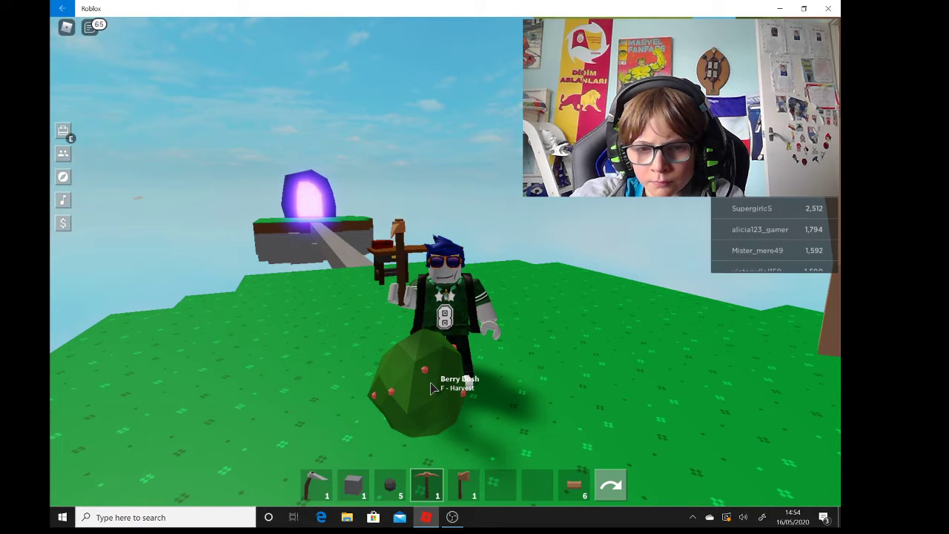
left_click(434, 389)
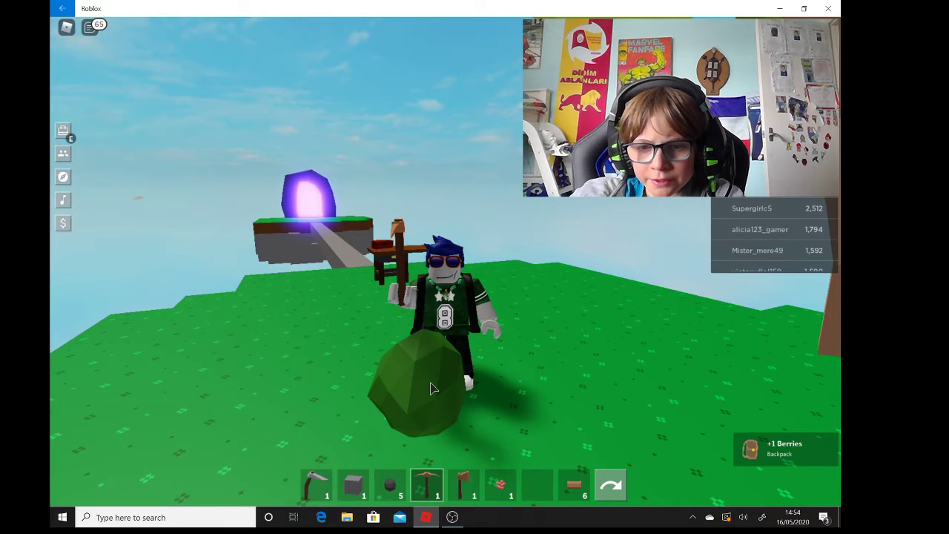
Cross the bridge to the grass island beside the portal
key("w")
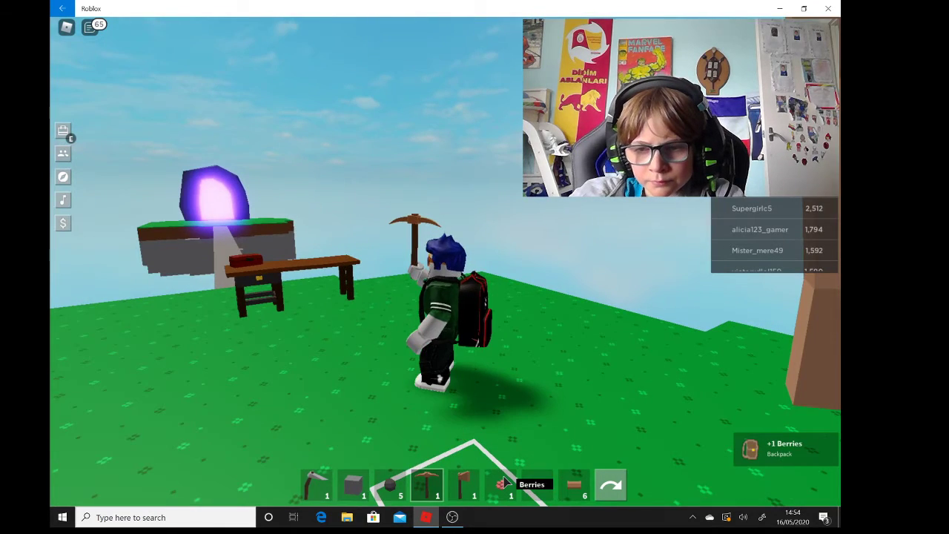
key("w")
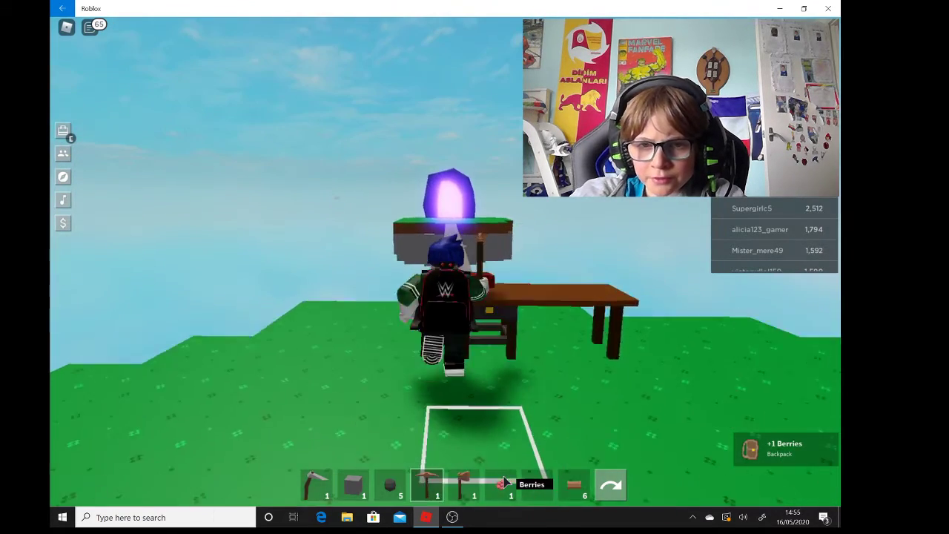
key("w")
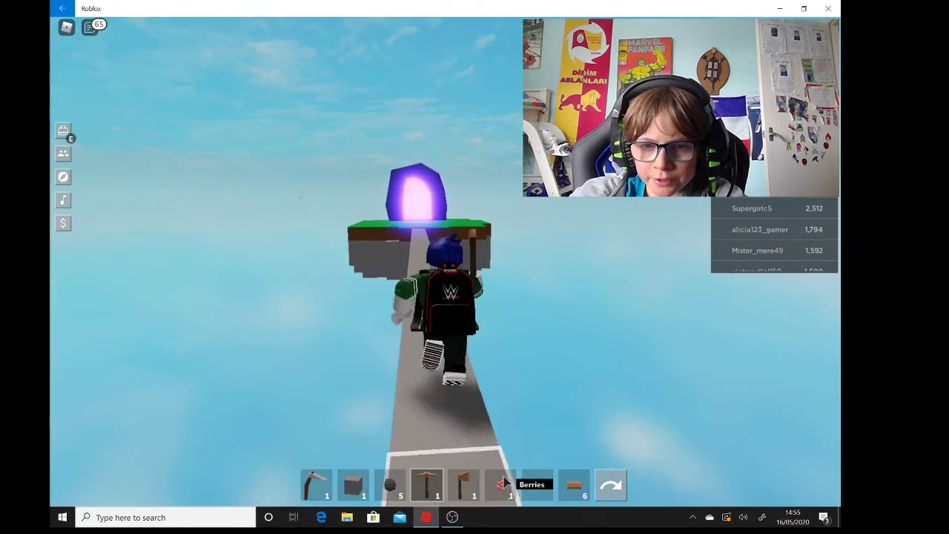
key("w")
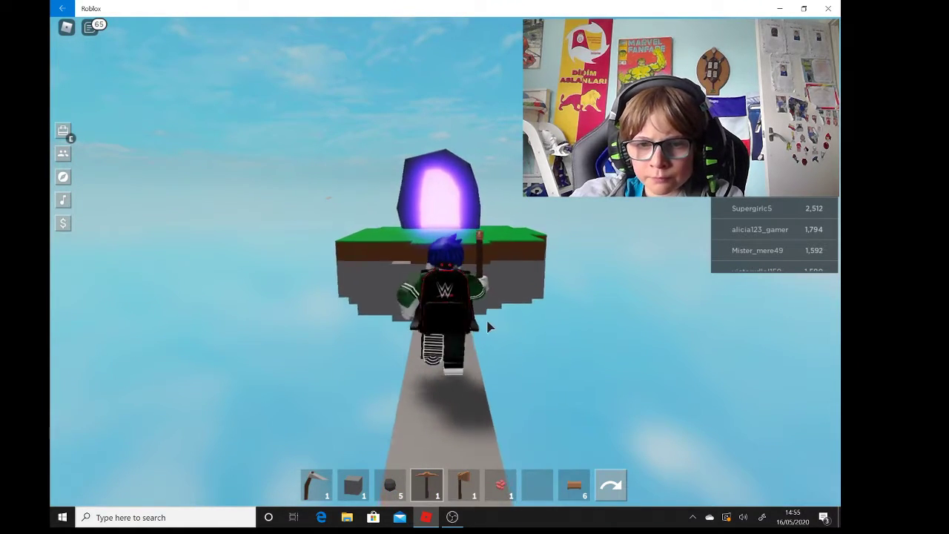
key("w")
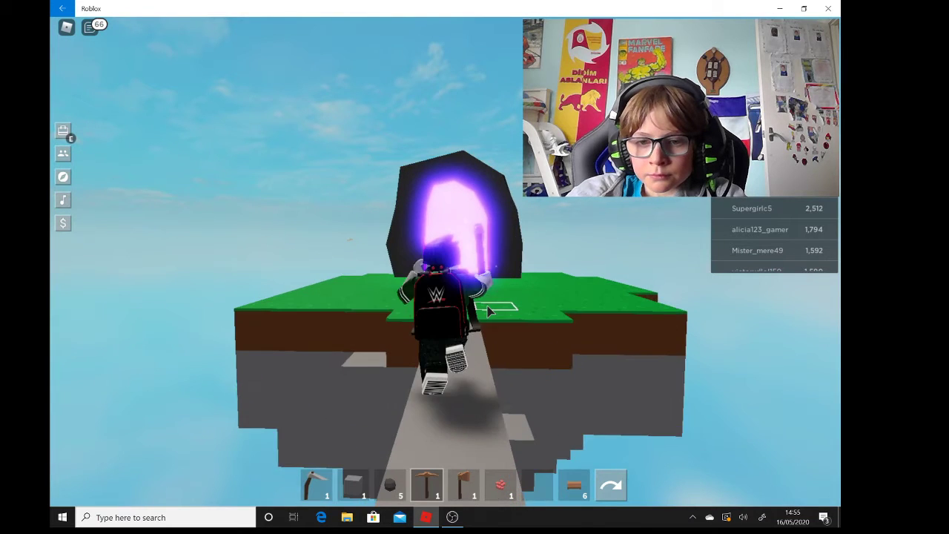
Take the purple portal to the hub while holding a stone block
key("w")
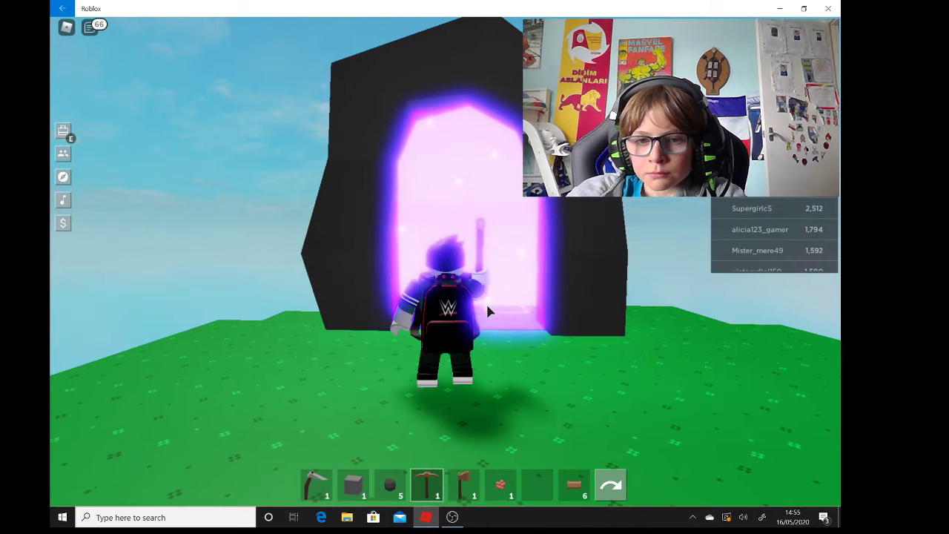
key("2")
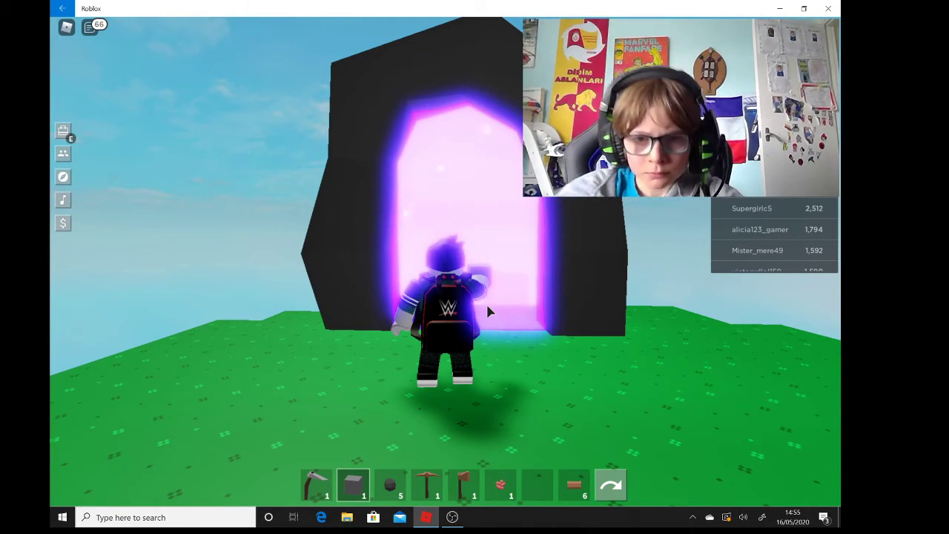
key("w")
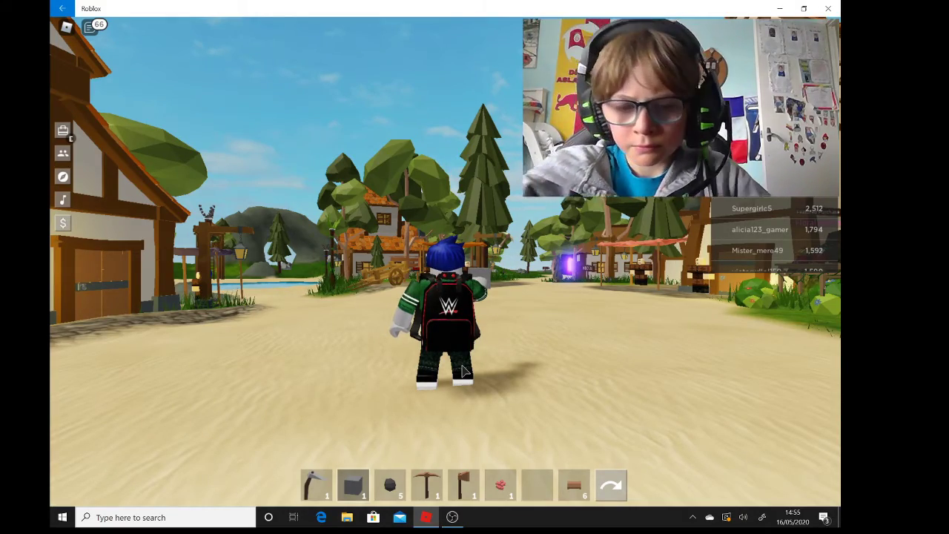
Sell the berry to the Sell Crops Merchant for 25 coins, reaching 30 coins
key("w")
key("a")
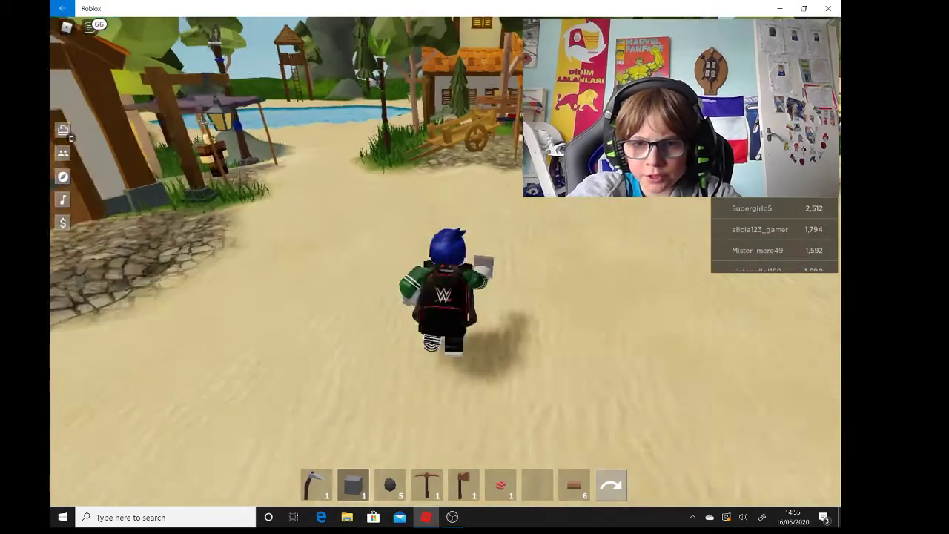
key("w")
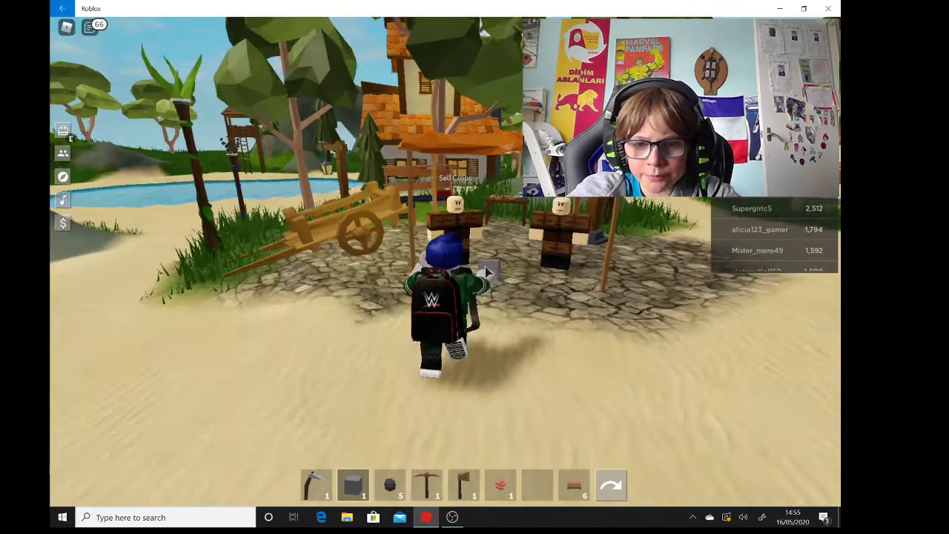
key("a")
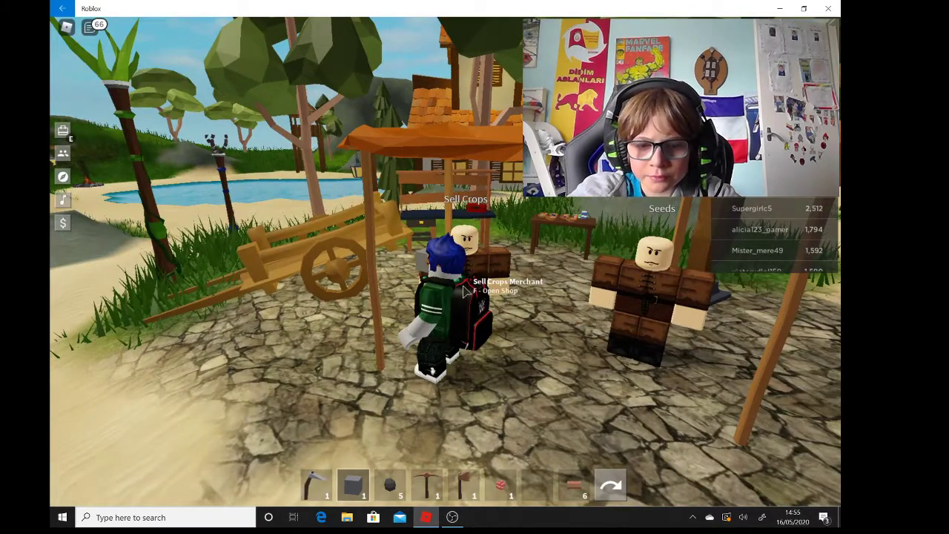
key("f")
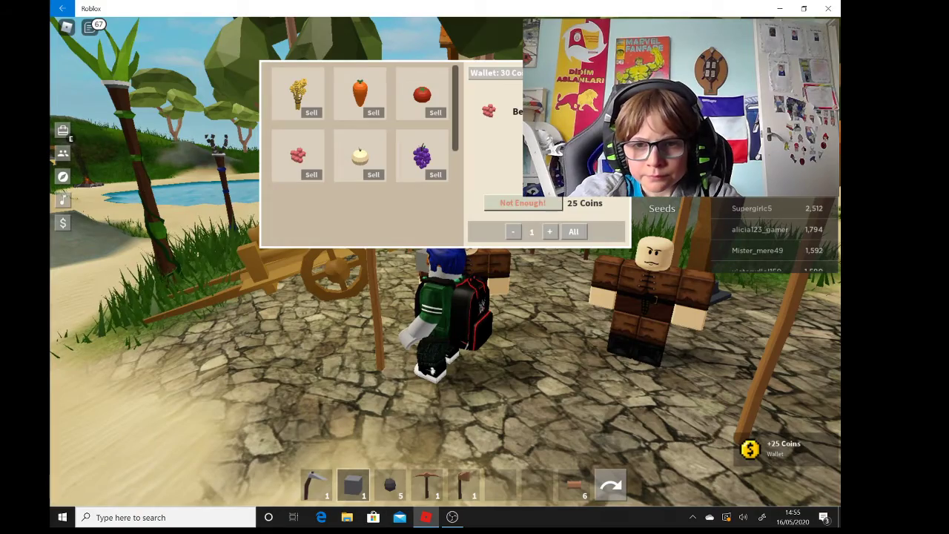
key("s")
key("w")
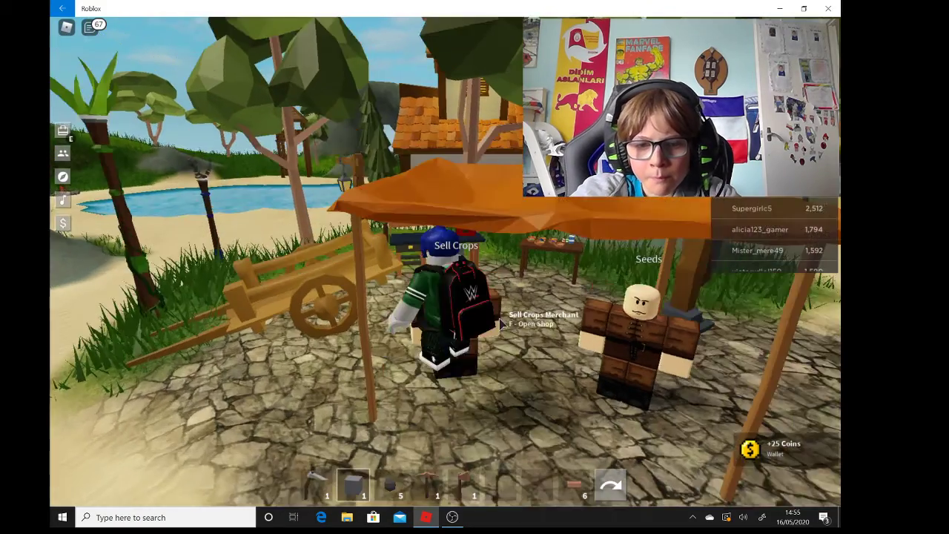
Run along the path toward the purple portal with the Wooden Pickaxe equipped
key("s")
key("w")
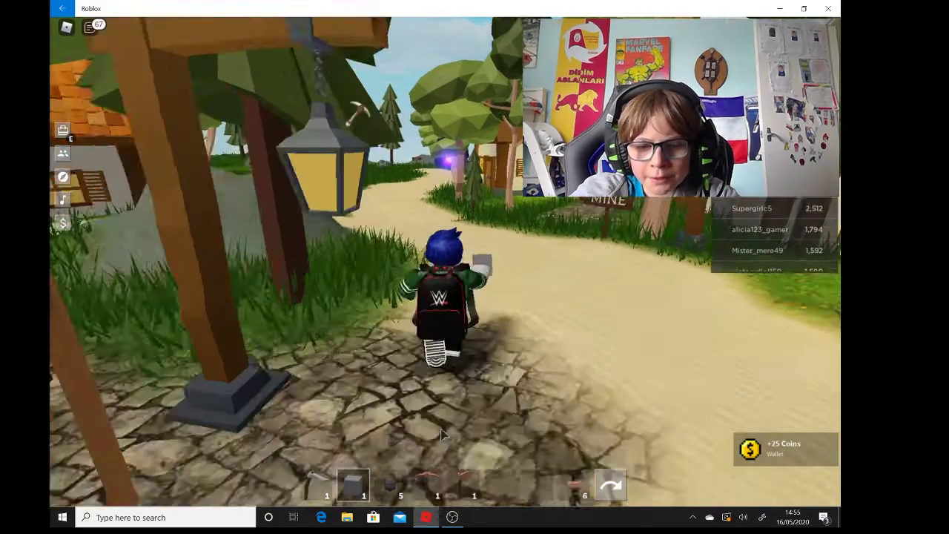
key("1")
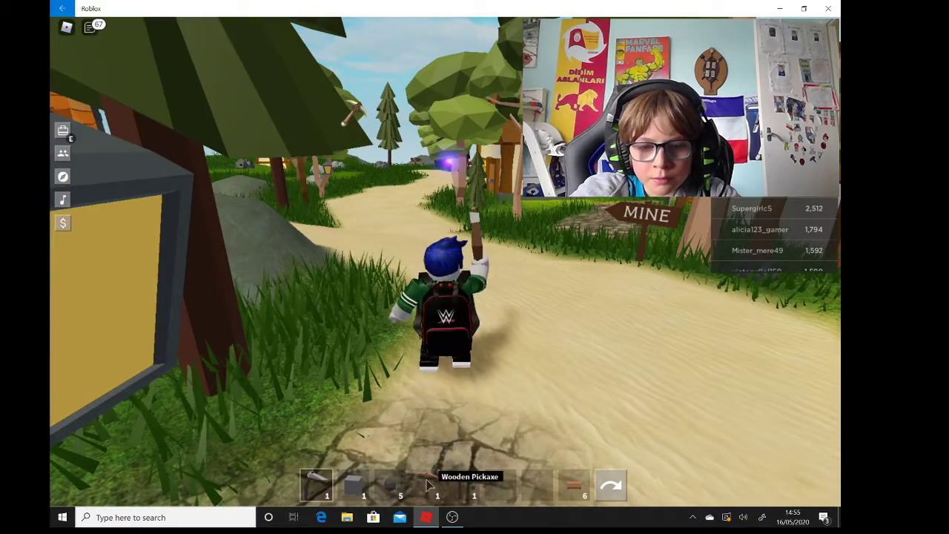
left_click(428, 484)
key("w")
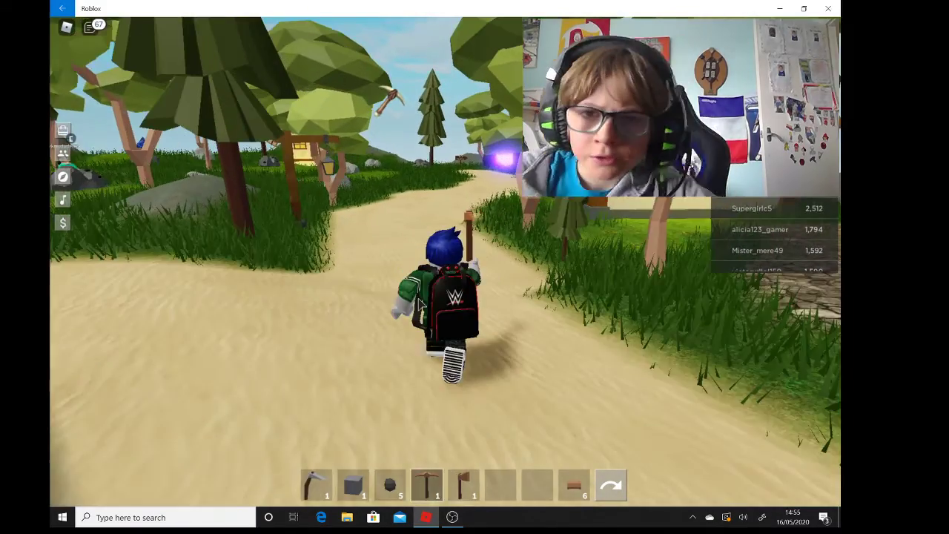
key("w")
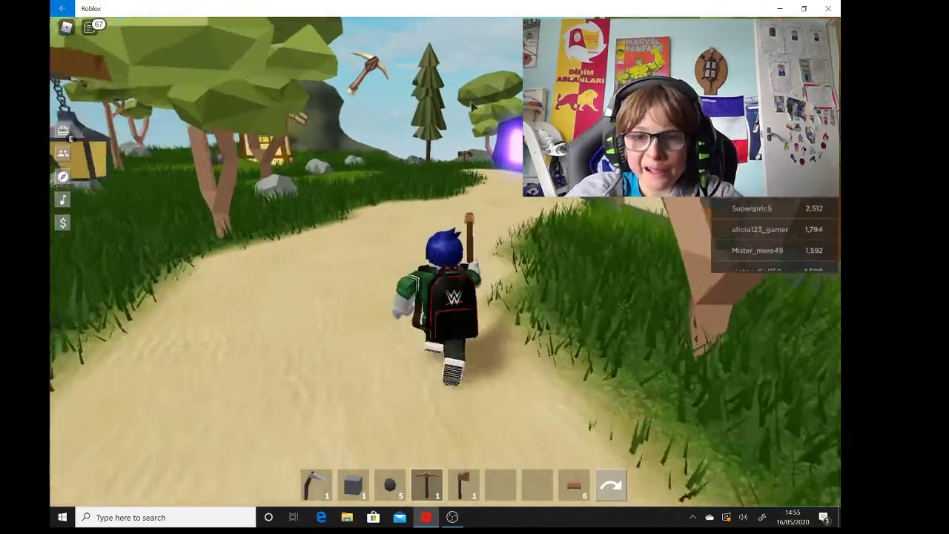
key("w")
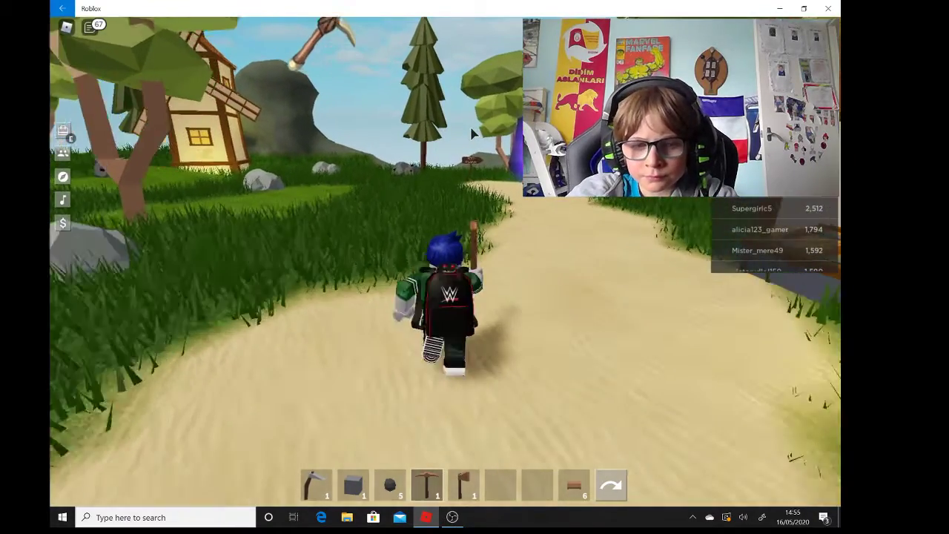
key("w")
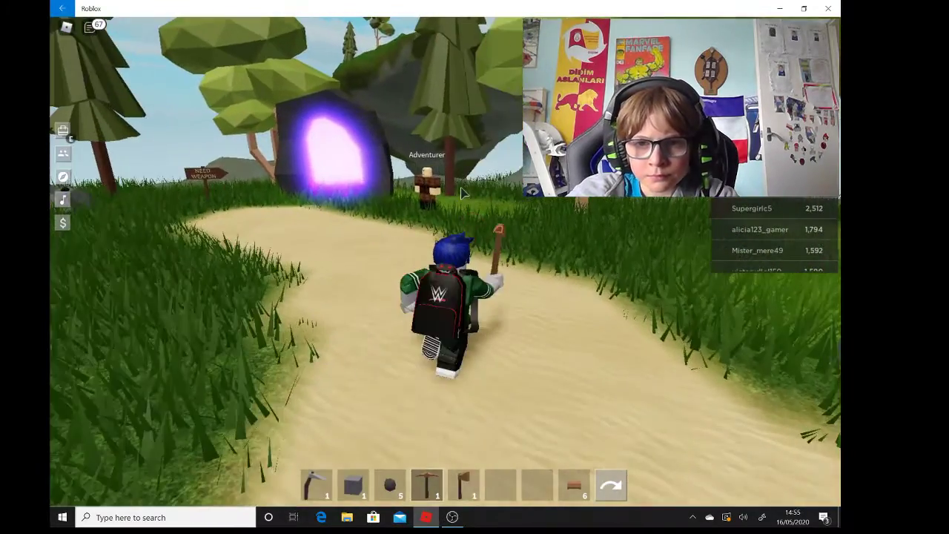
Browse the Adventurer Merchant's Slime Island Key without buying, then walk toward the house
key("w")
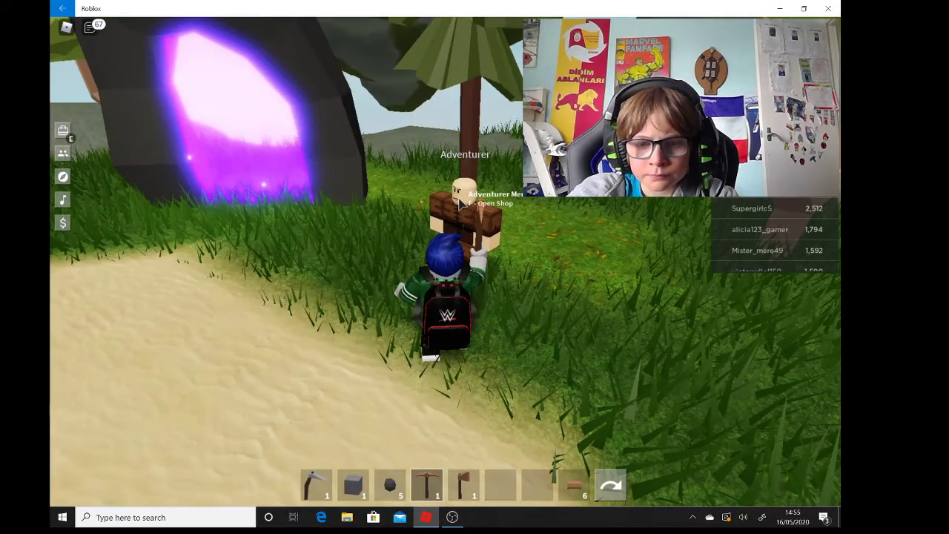
key("e")
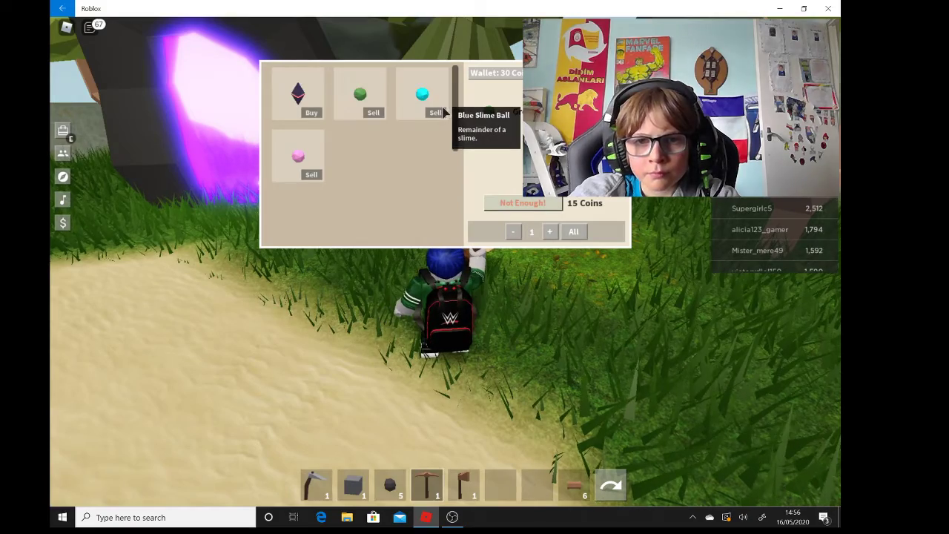
left_click(319, 90)
key("s")
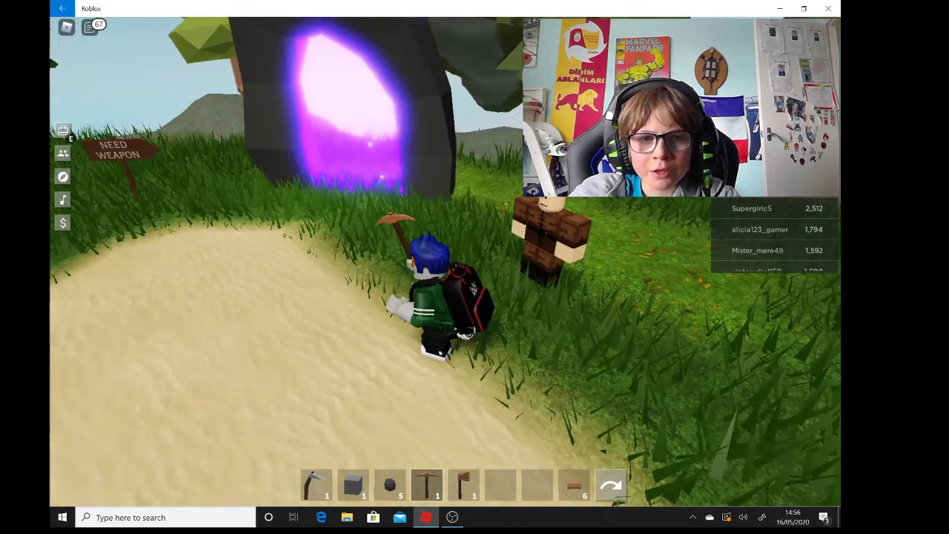
key("w")
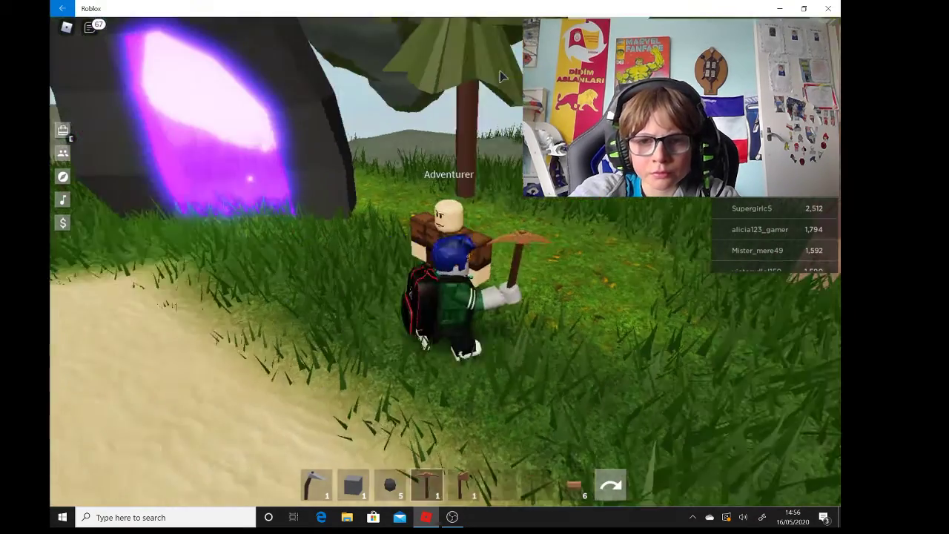
key("d")
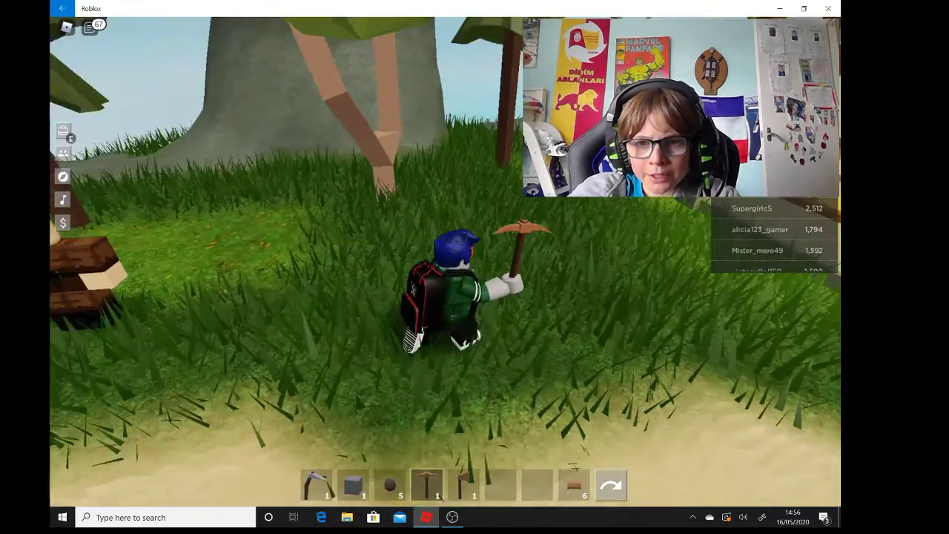
key("d")
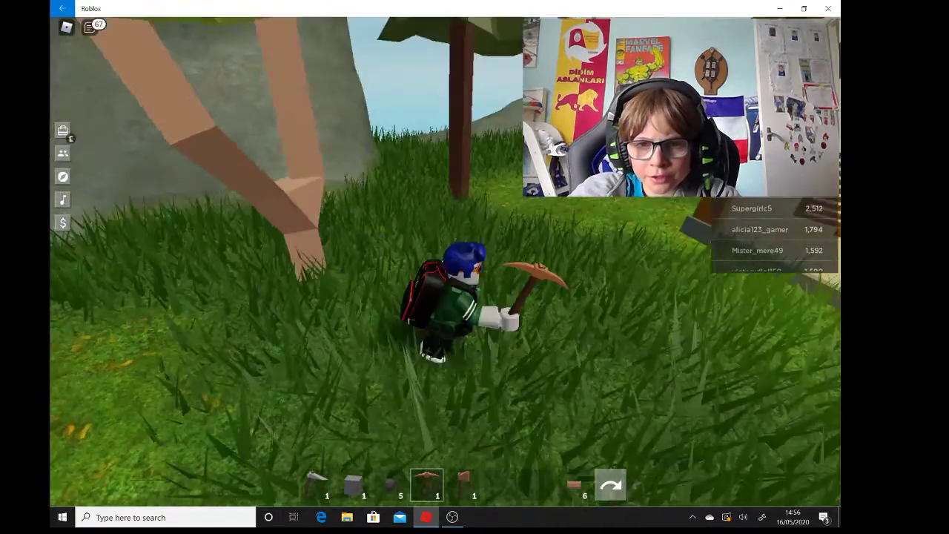
Run to the Blocks Merchant, browse its shop, and close it
key("w")
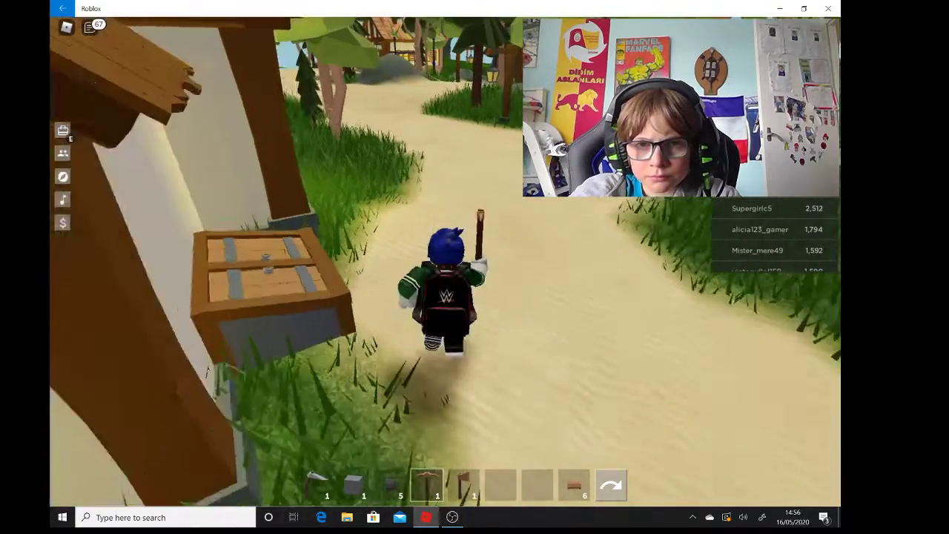
key("w")
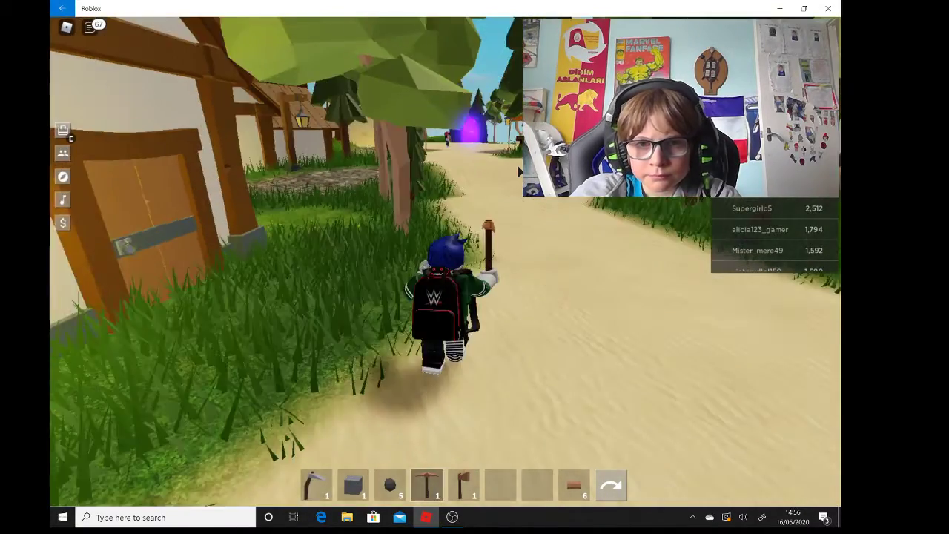
key("a")
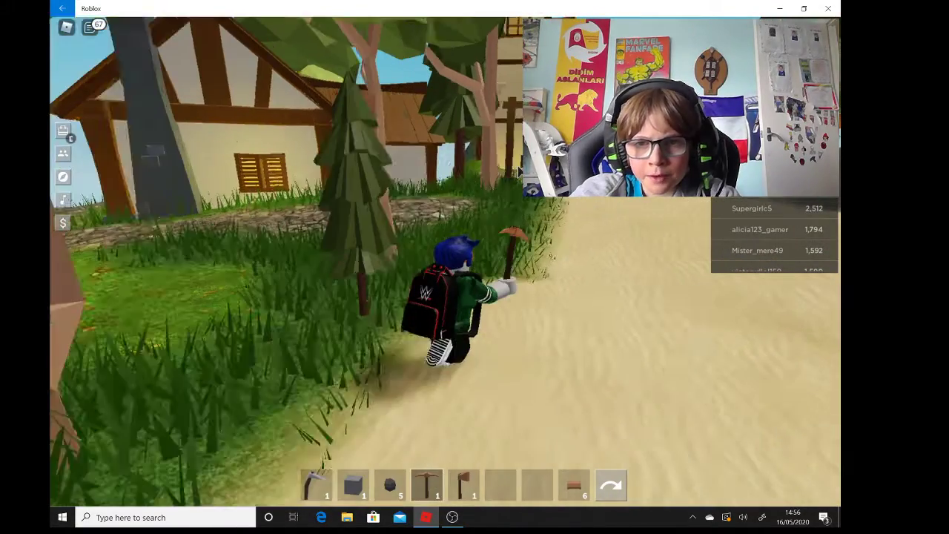
key("w")
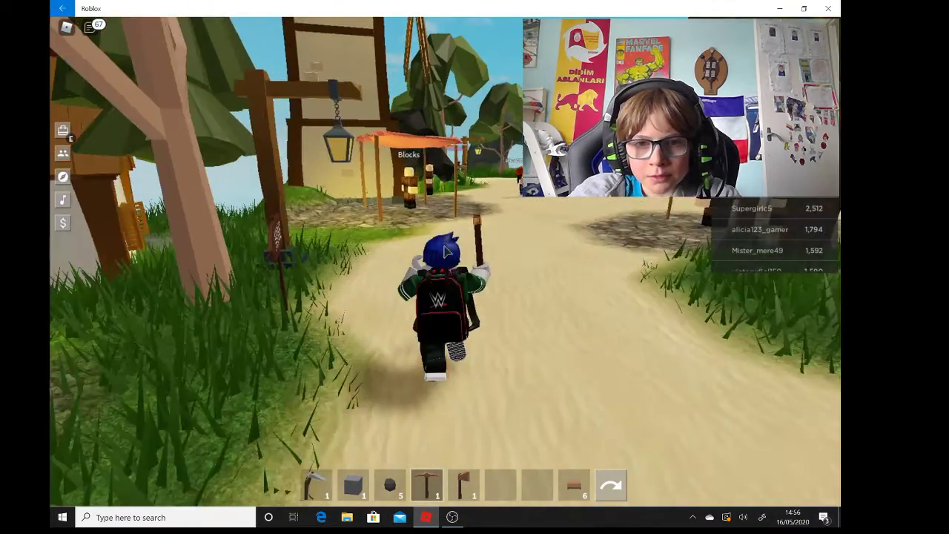
key("w")
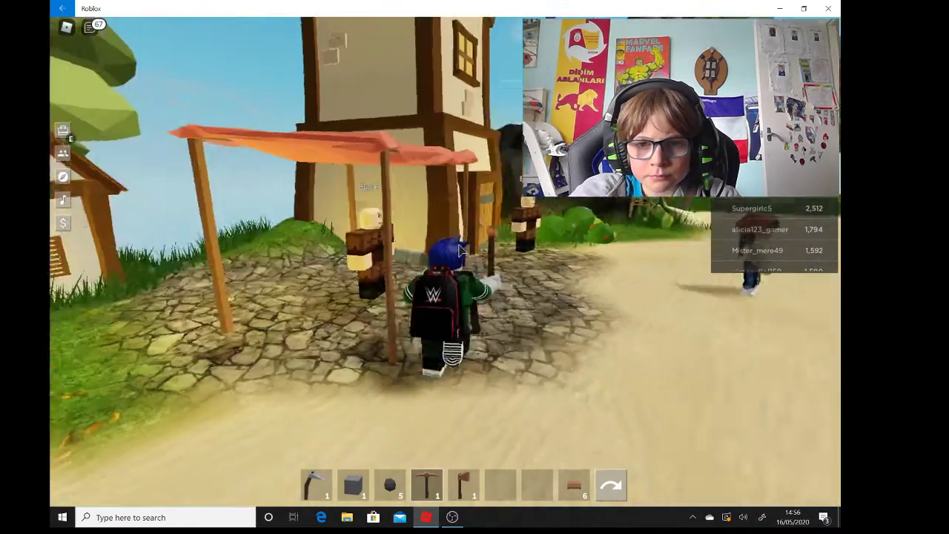
key("a")
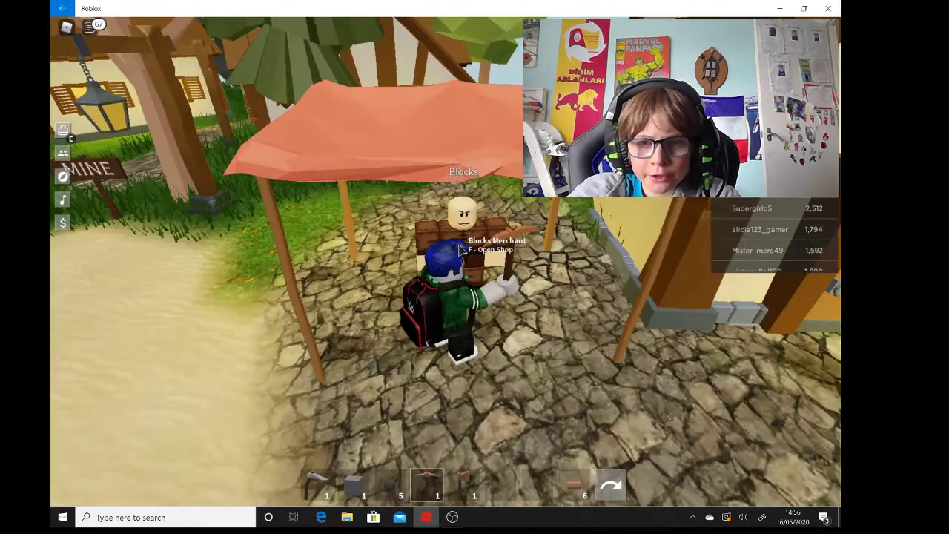
key("f")
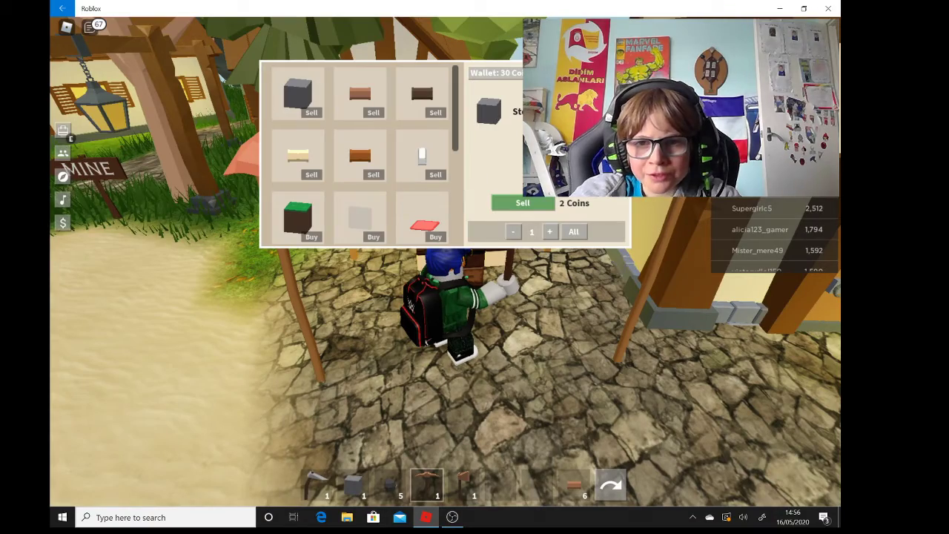
key("s")
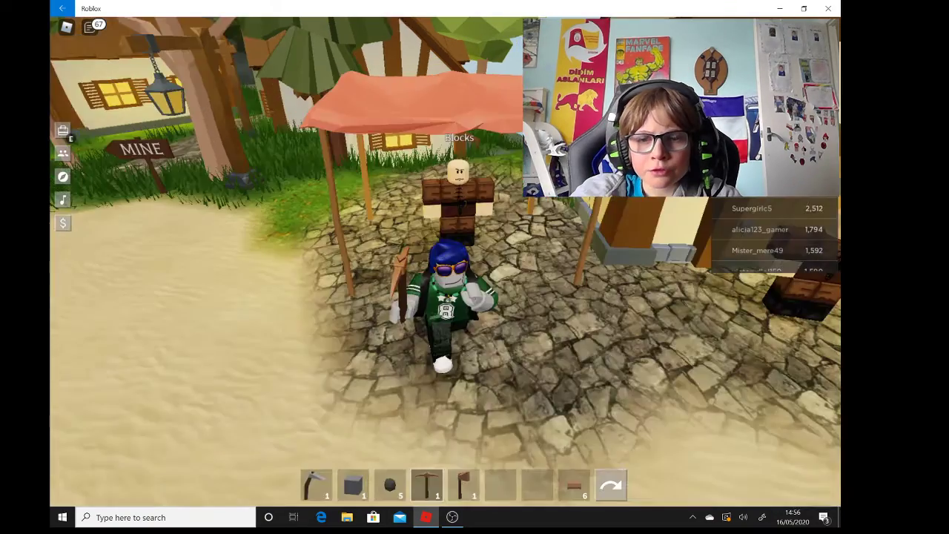
Cross the sand through the portal back to the village, then bring up OBS
key("a")
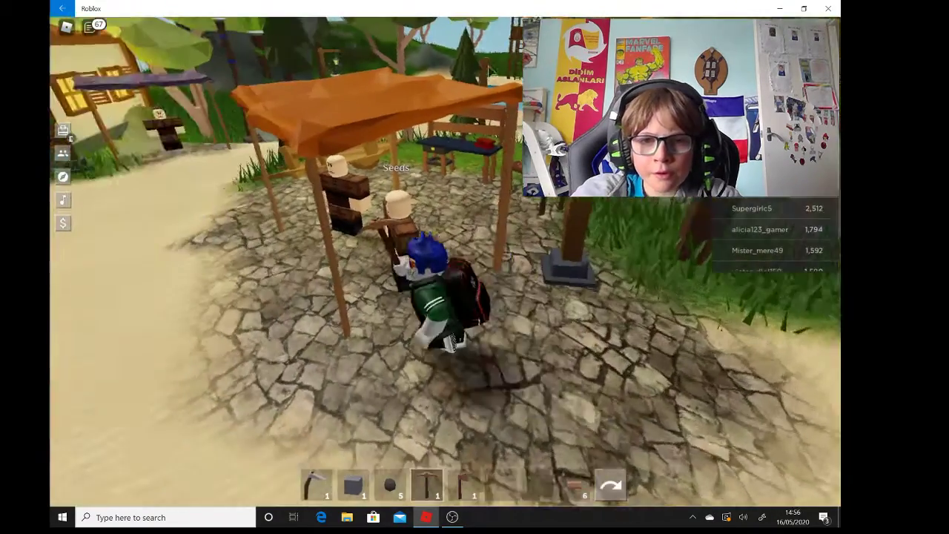
key("w")
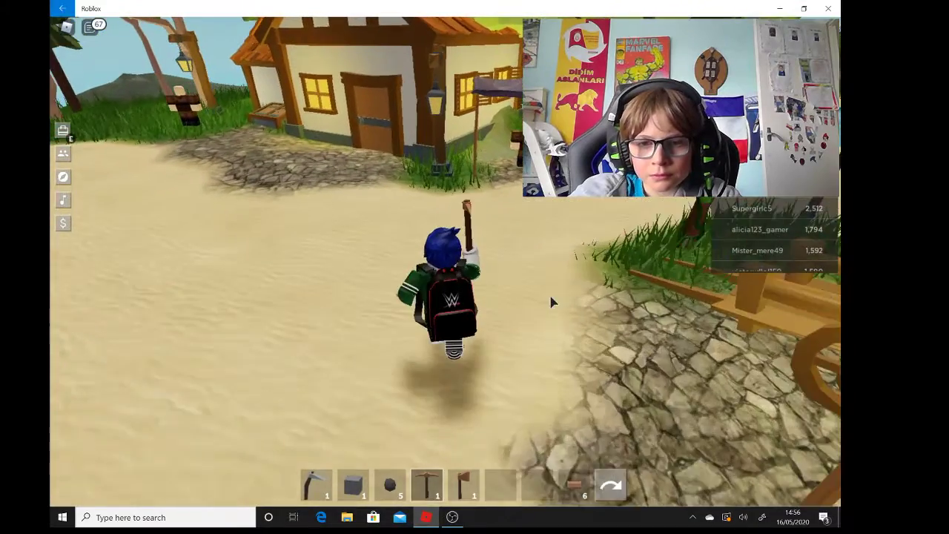
key("w")
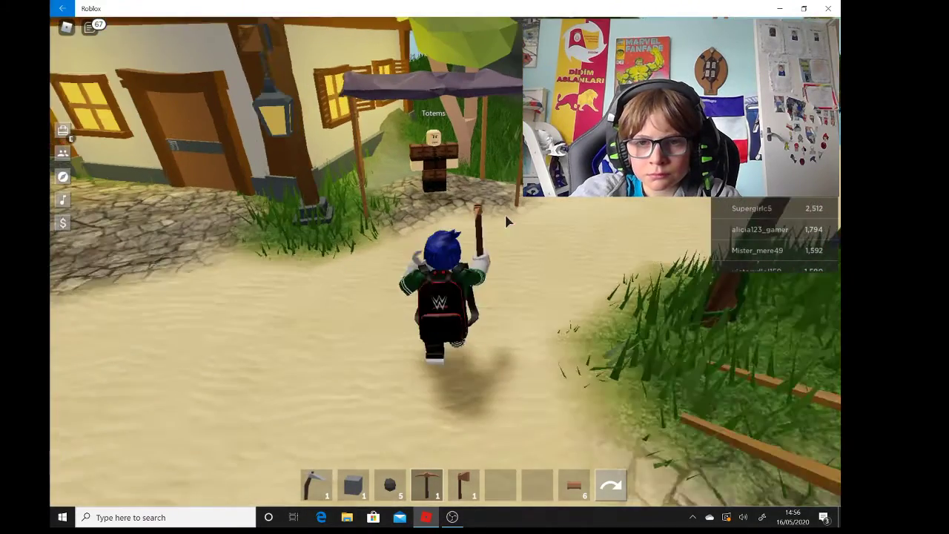
key("d")
key("s")
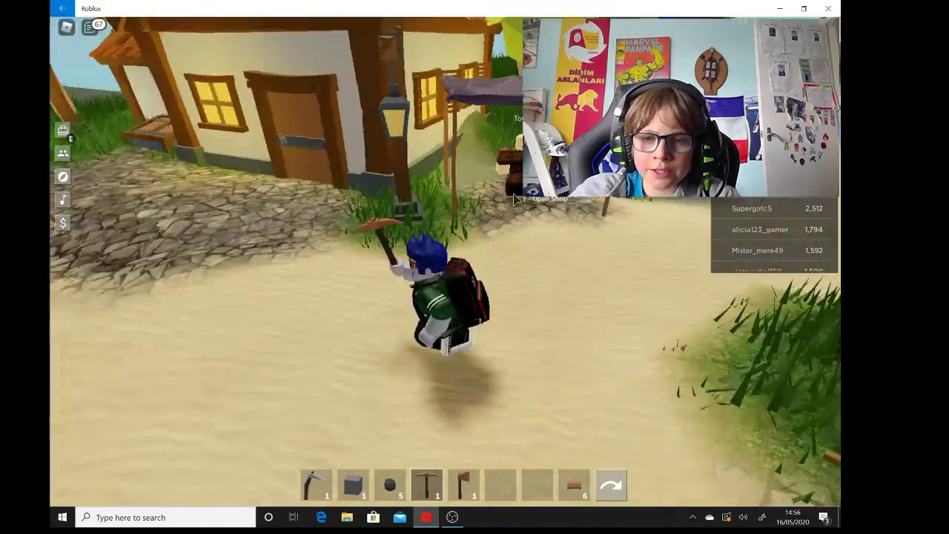
key("w")
key("w")
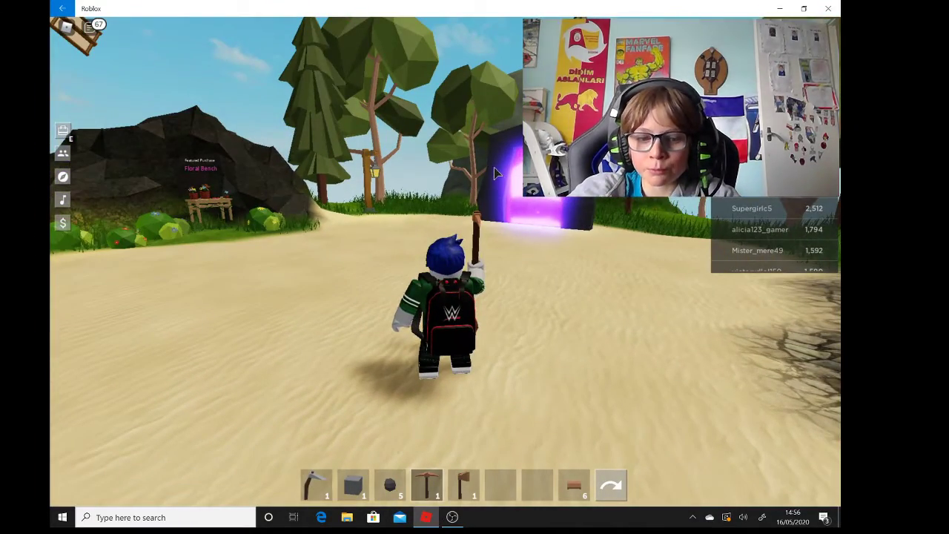
key("w")
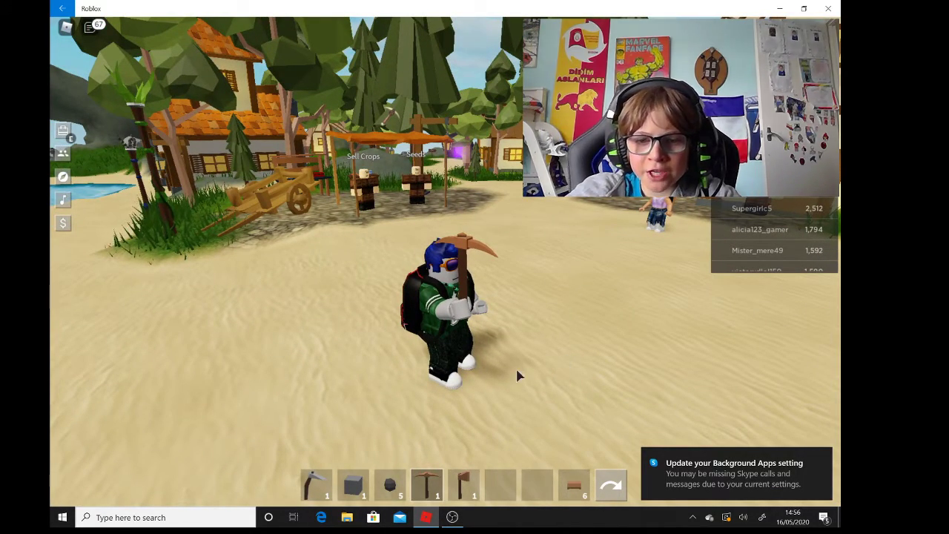
left_click(454, 518)
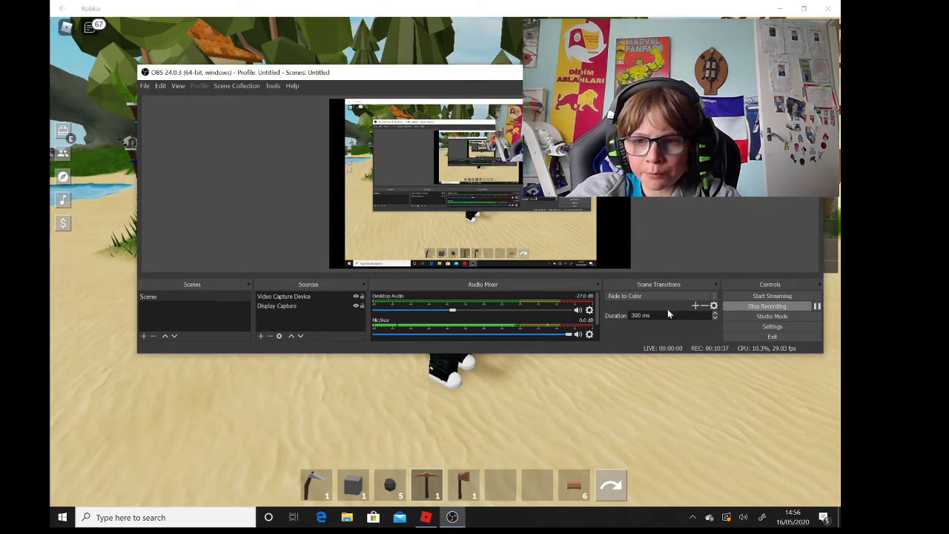